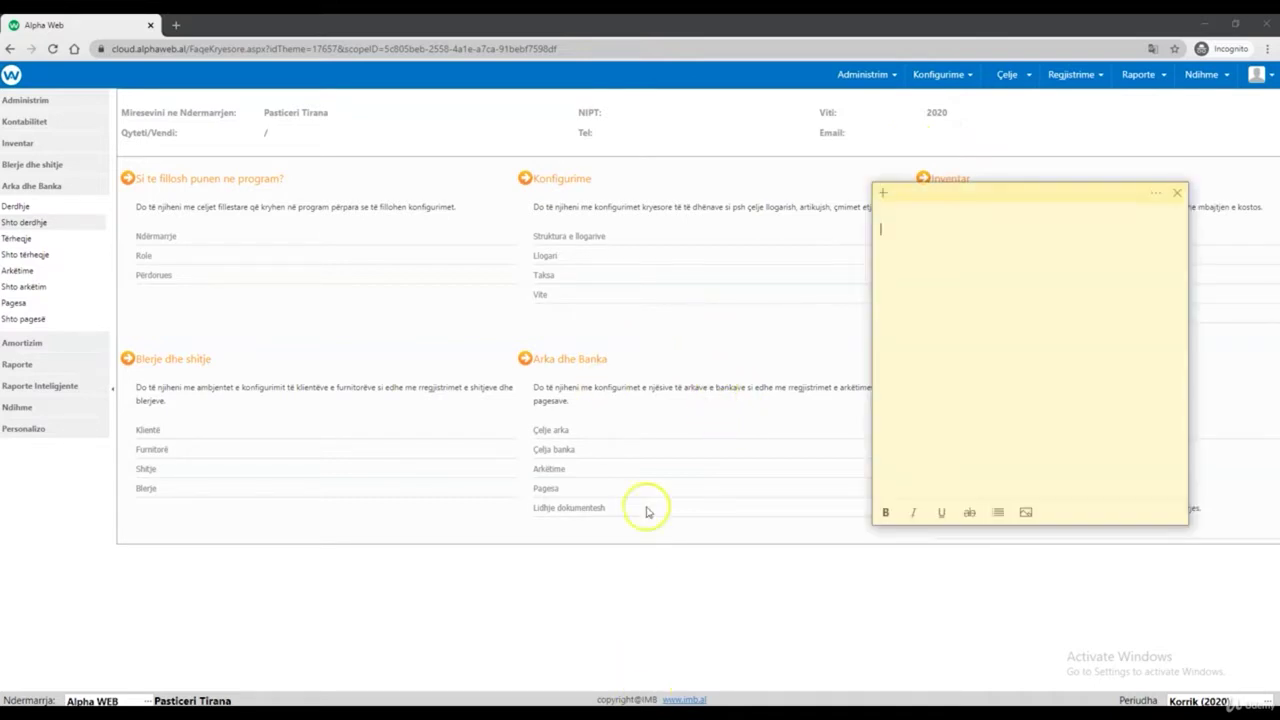
Write a sticky note listing Arka/Banka, Kliente/Furnitore, Artikuj (AASH apo AAGJ), "- sepse kane kartela" and "Cdo lligari tjeter e bilancit, do te hidhet me flete kontabel"
drag(954, 200, 717, 193)
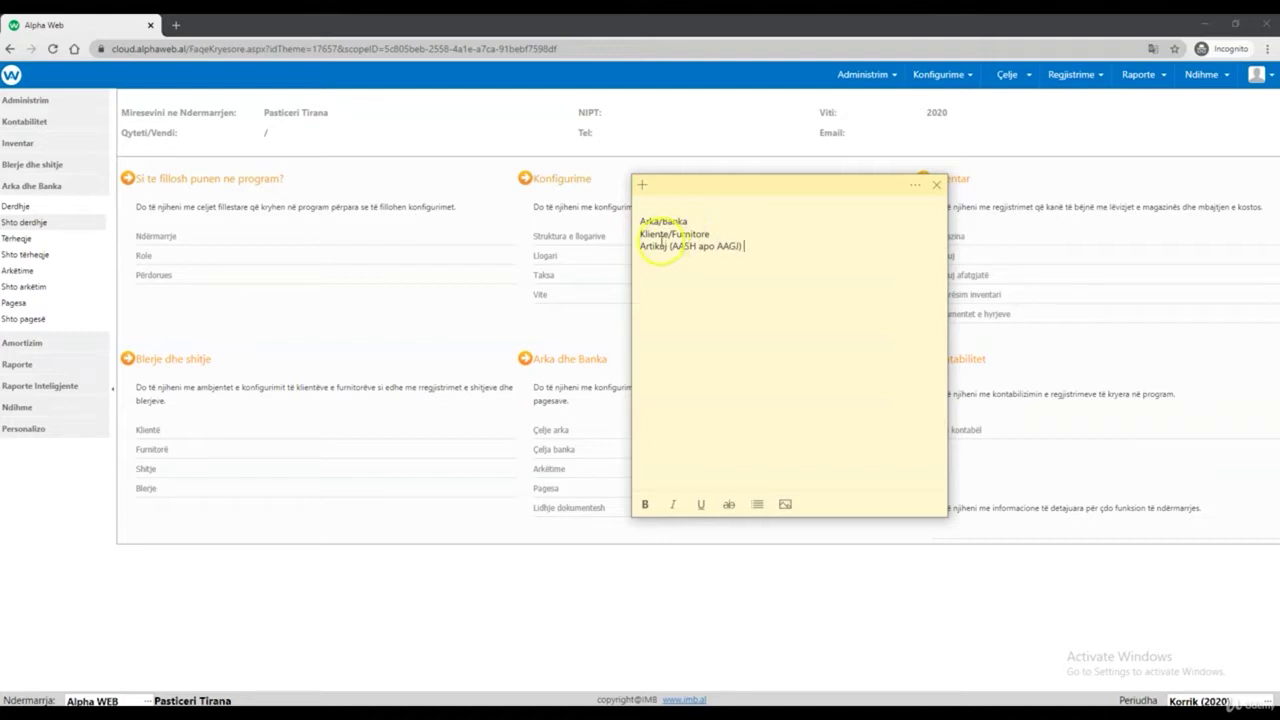
click(757, 250)
drag(746, 277, 640, 218)
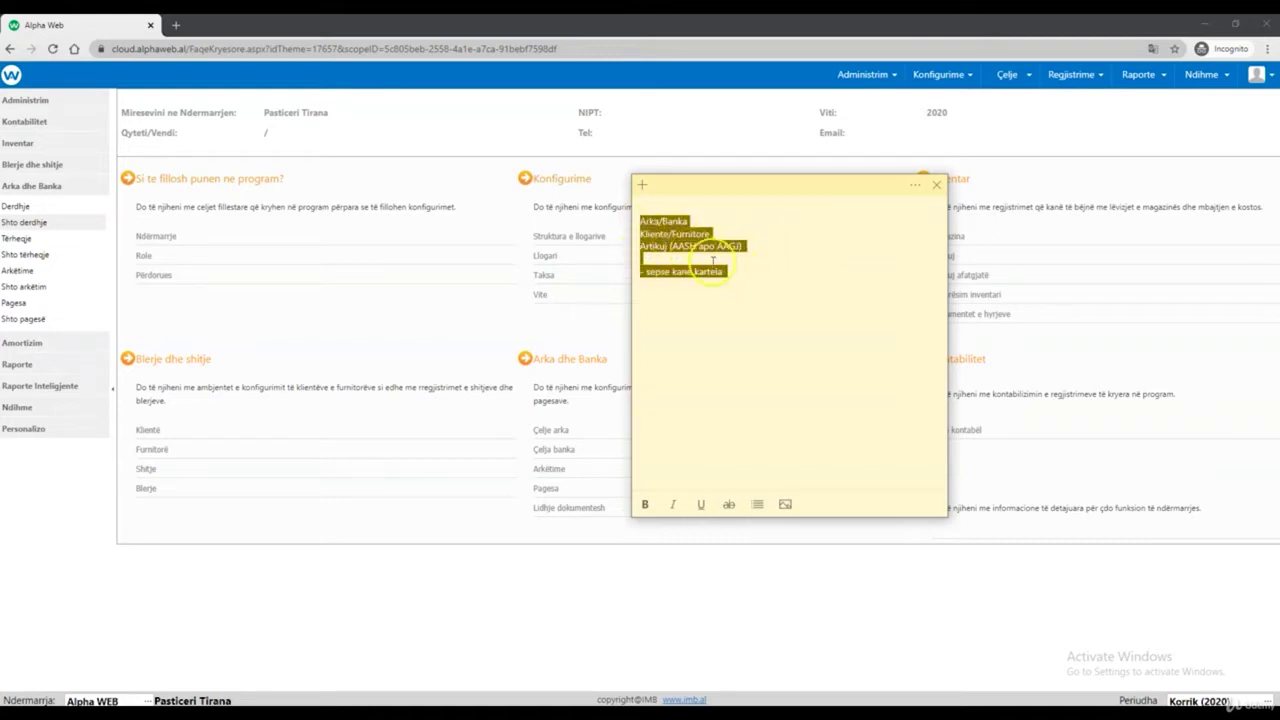
click(743, 275)
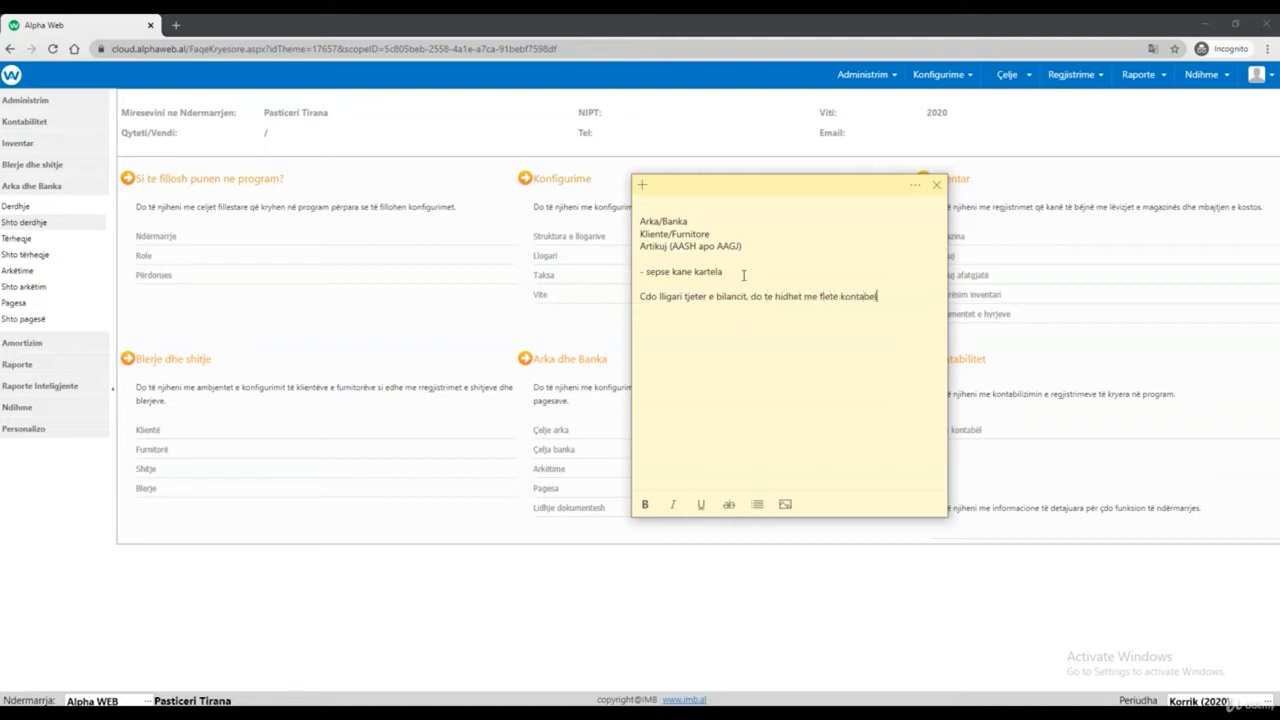
click(838, 585)
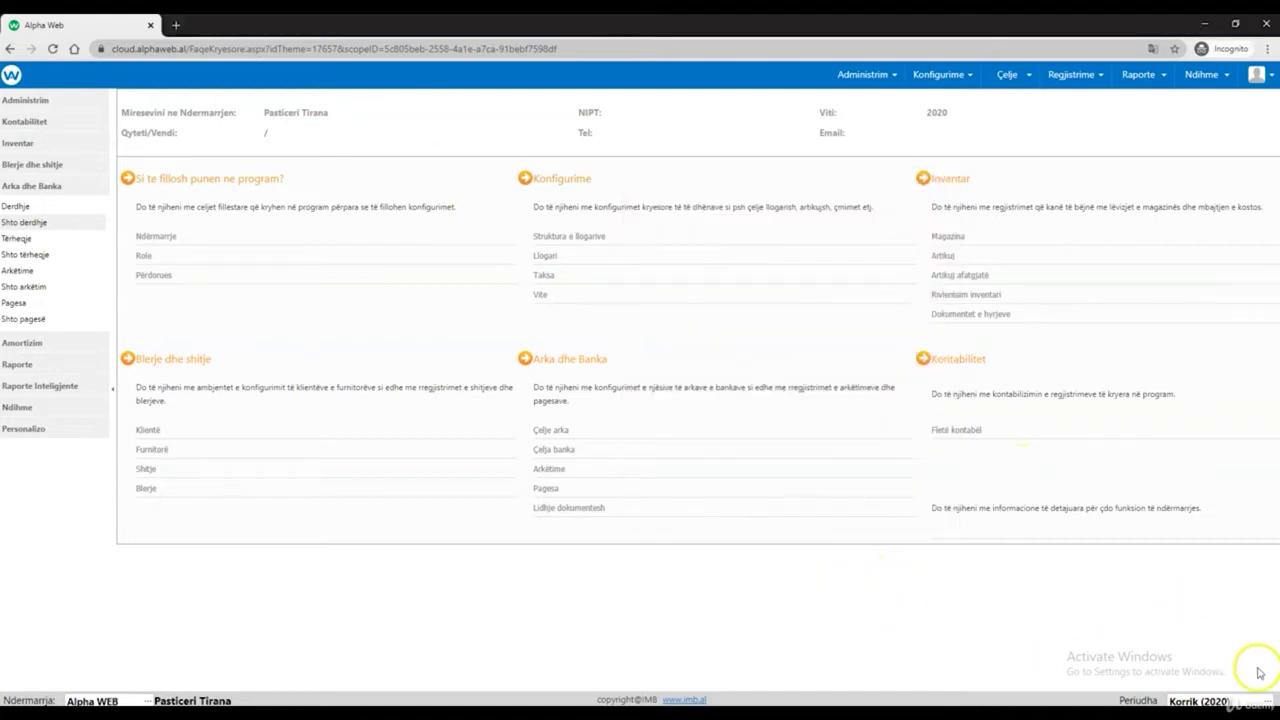
Change the active accounting period to Janar 2020
click(1196, 701)
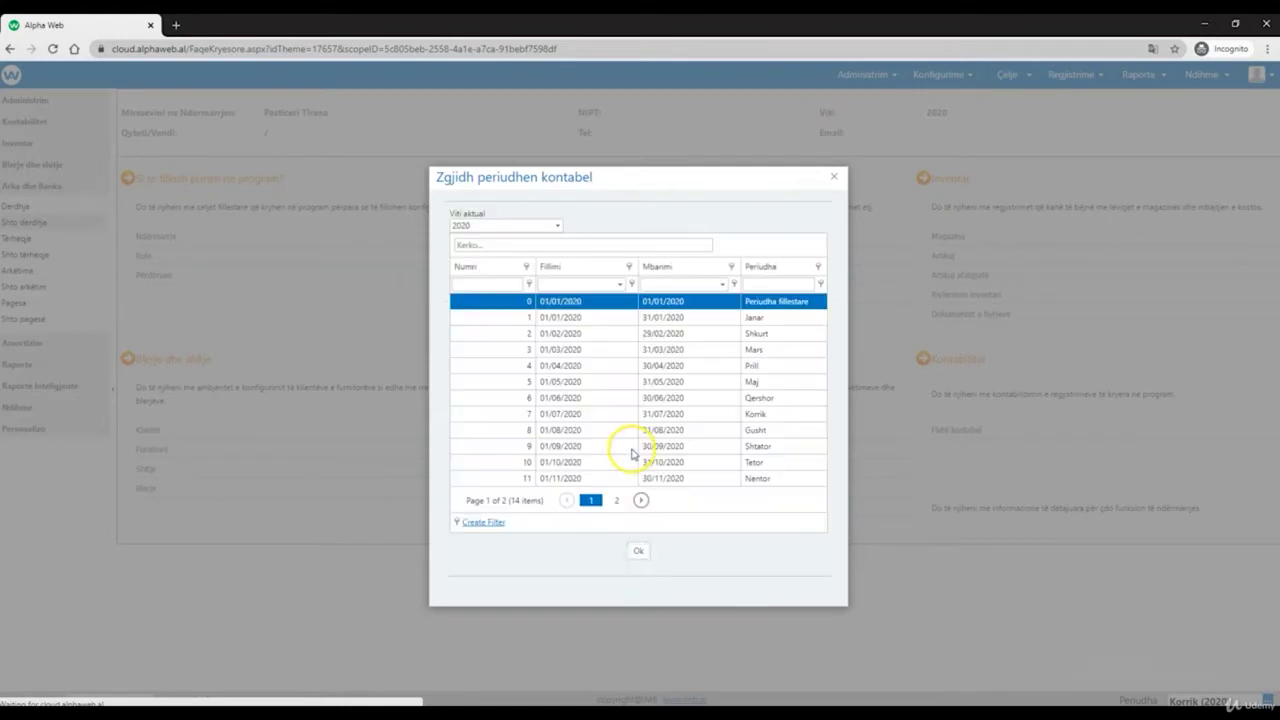
click(663, 317)
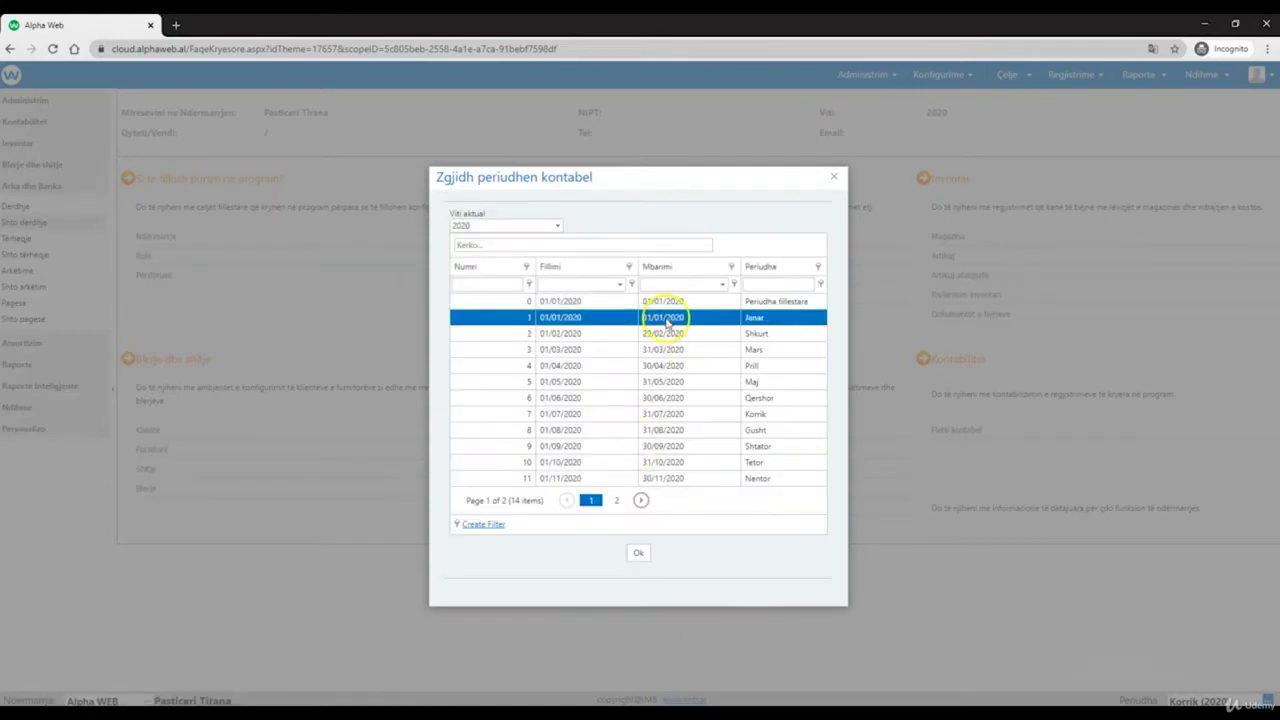
click(639, 553)
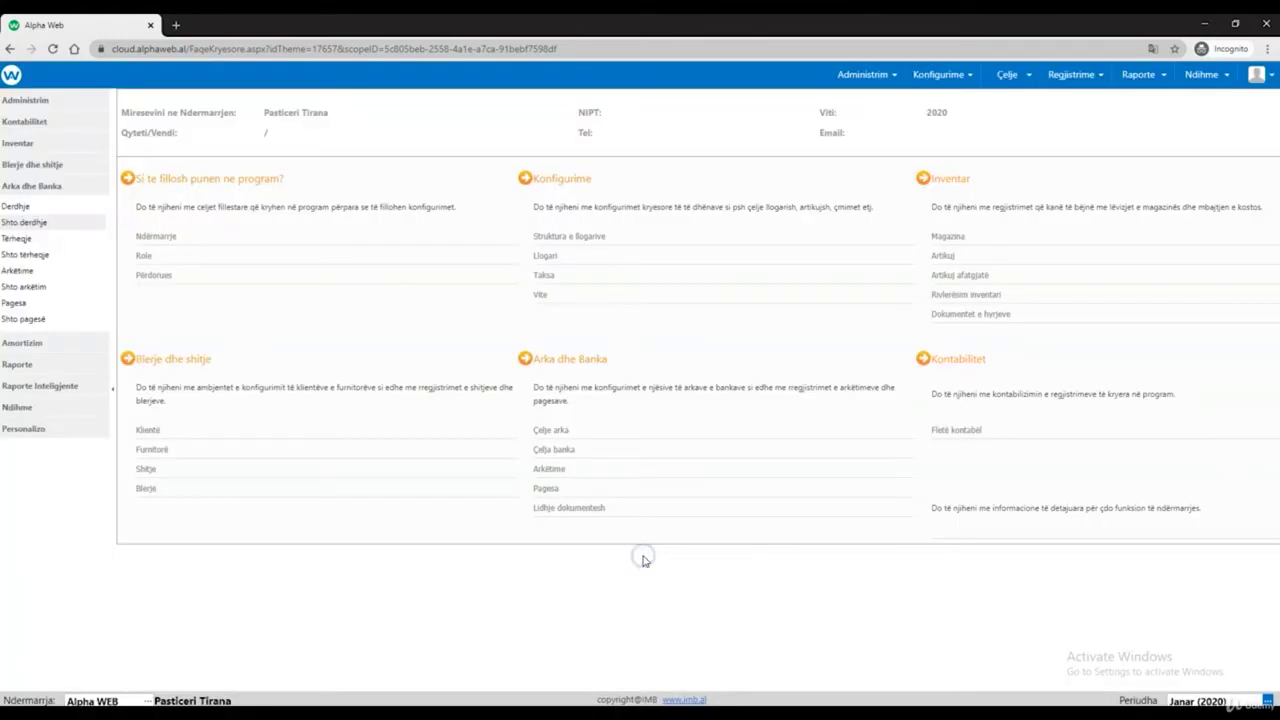
Start a new bank deposit (derdhje) document and choose Banka_euro as its bank
click(54, 223)
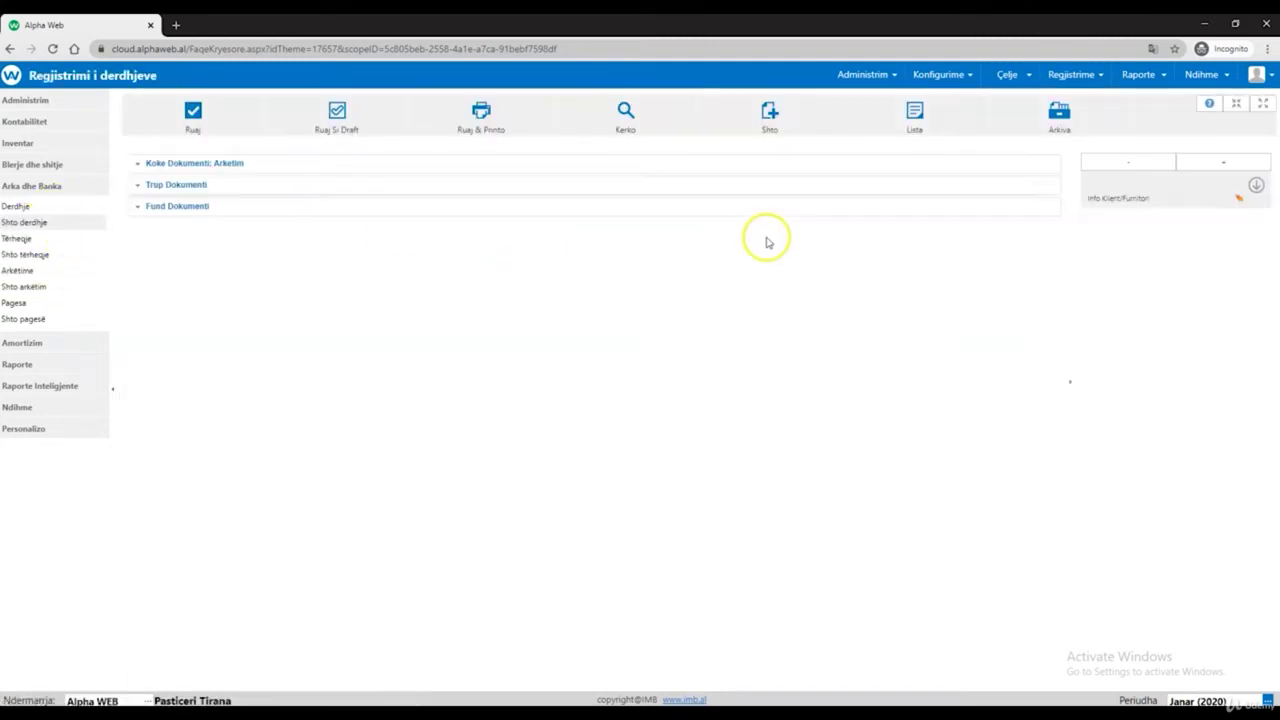
click(757, 203)
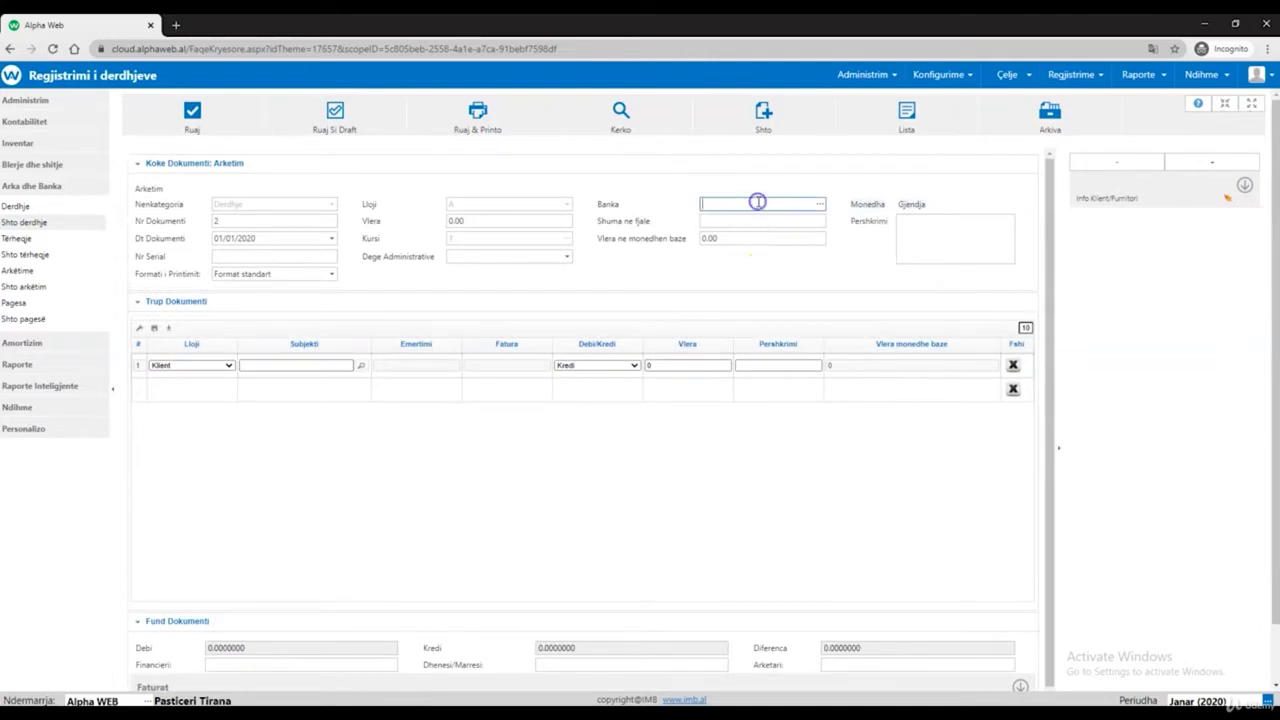
text(b)
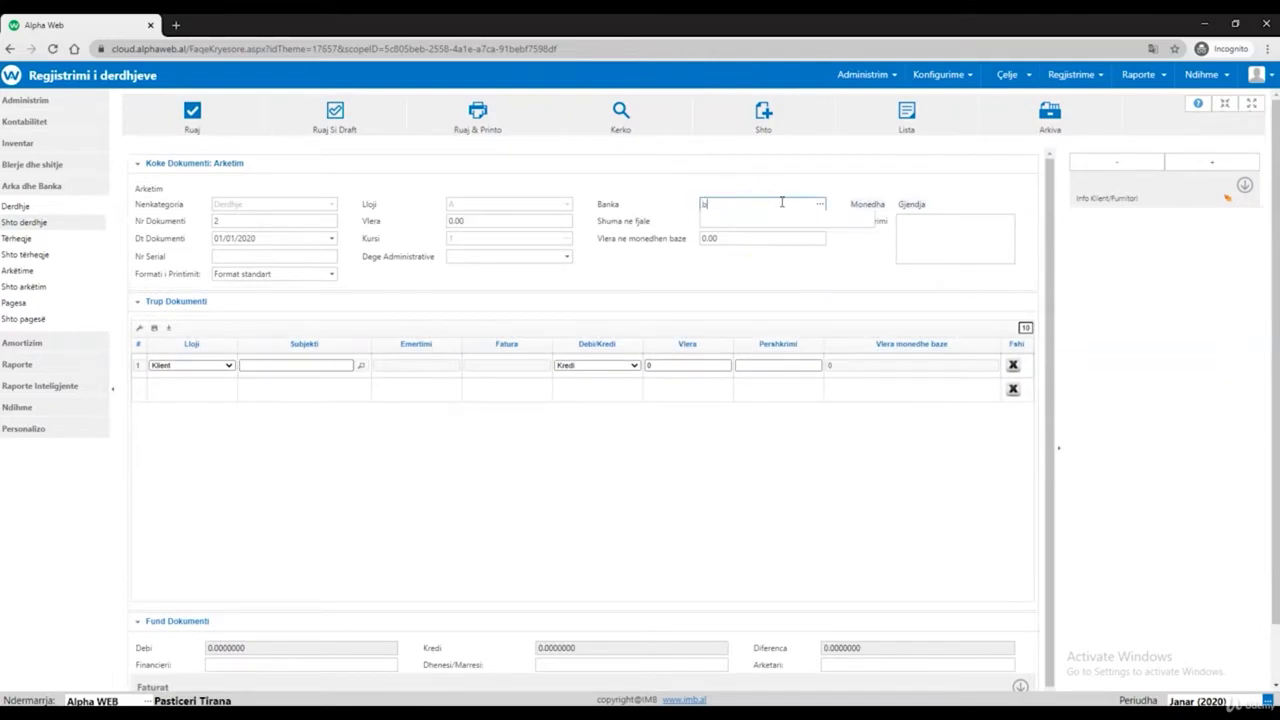
click(720, 238)
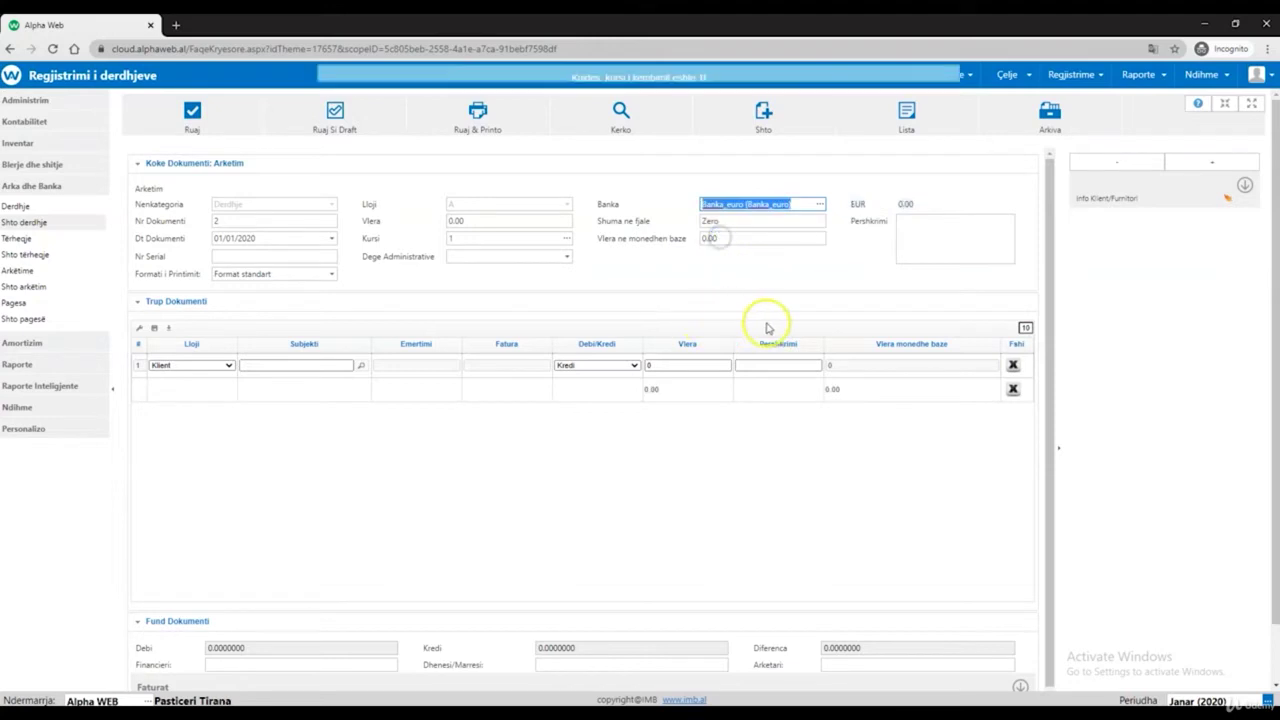
Set the deposit's first line to type Llogari with account 890 Bilanci i Çeljes as the subject
click(302, 392)
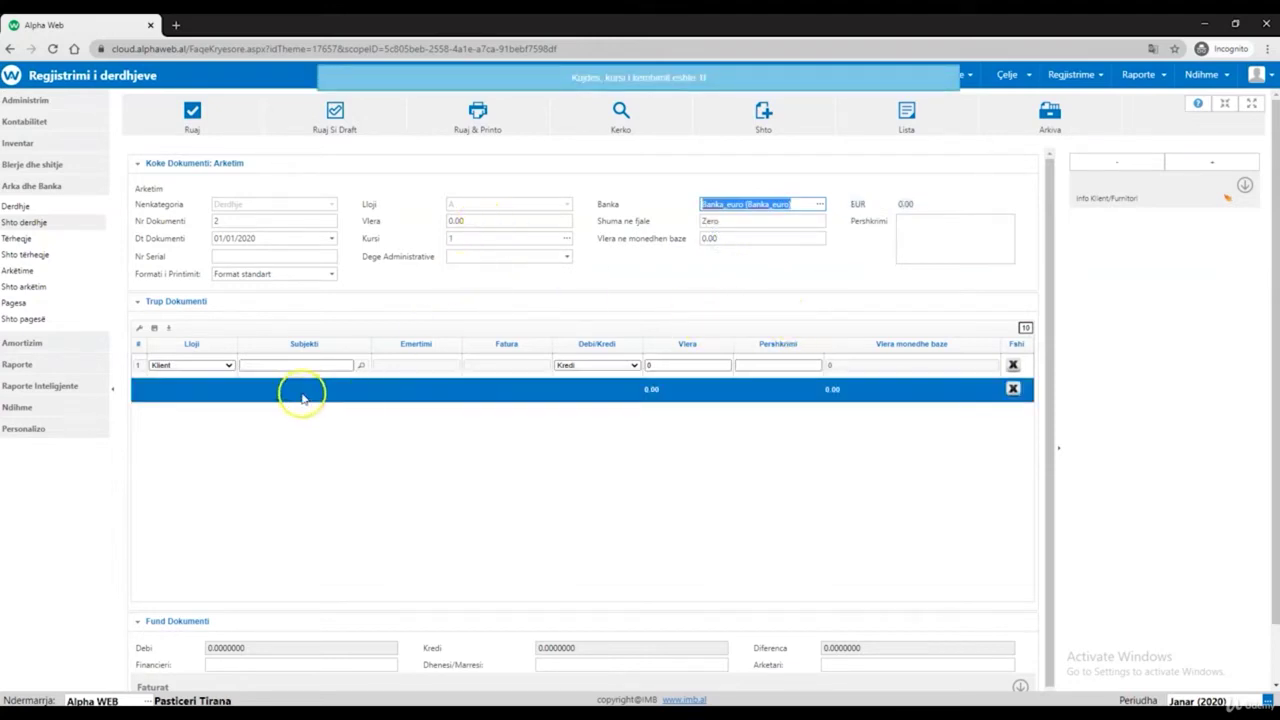
click(229, 365)
click(210, 400)
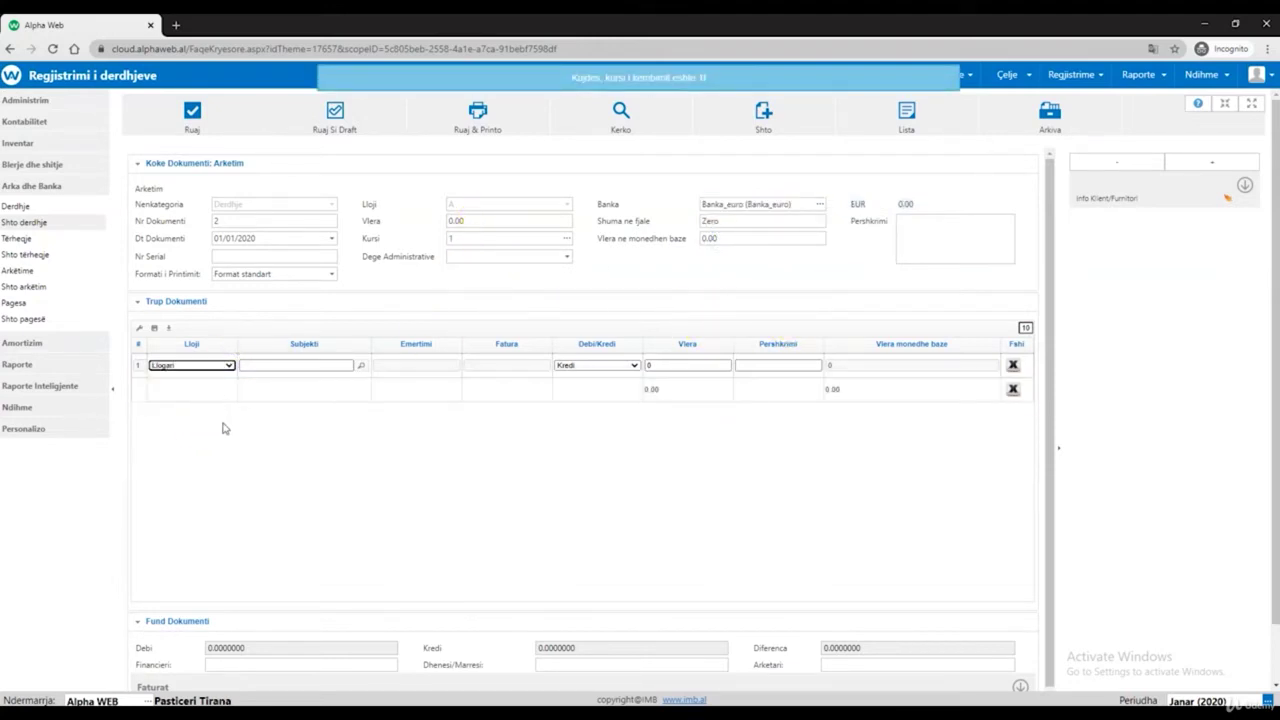
click(306, 366)
text(890)
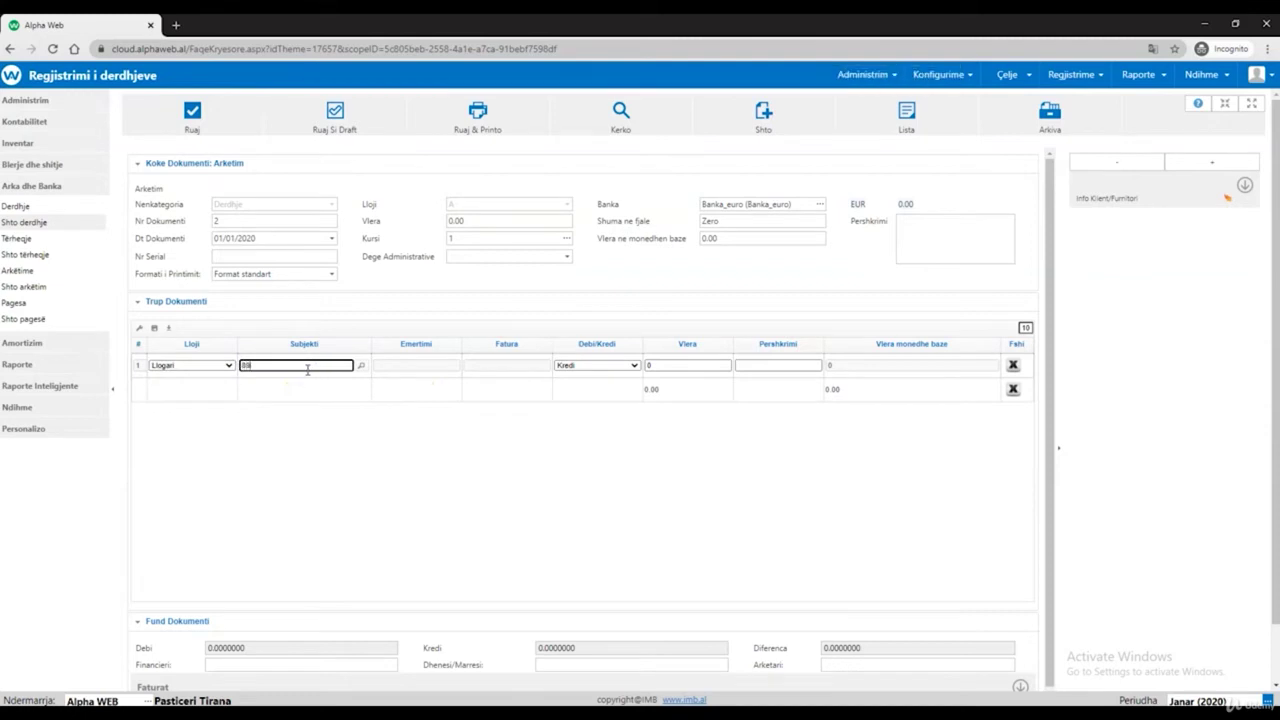
click(310, 380)
Set the deposit's value (Vlera) to 2000 and its exchange rate (Kursi) to 123
click(485, 221)
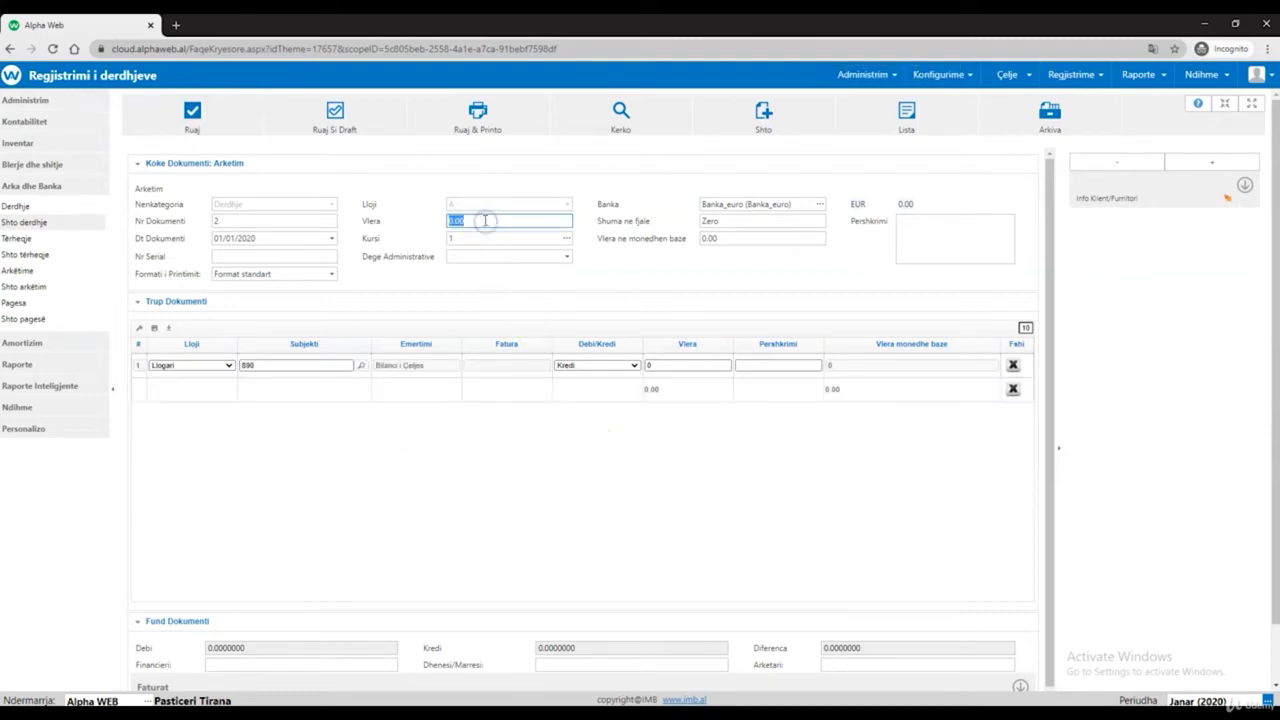
key(Tab)
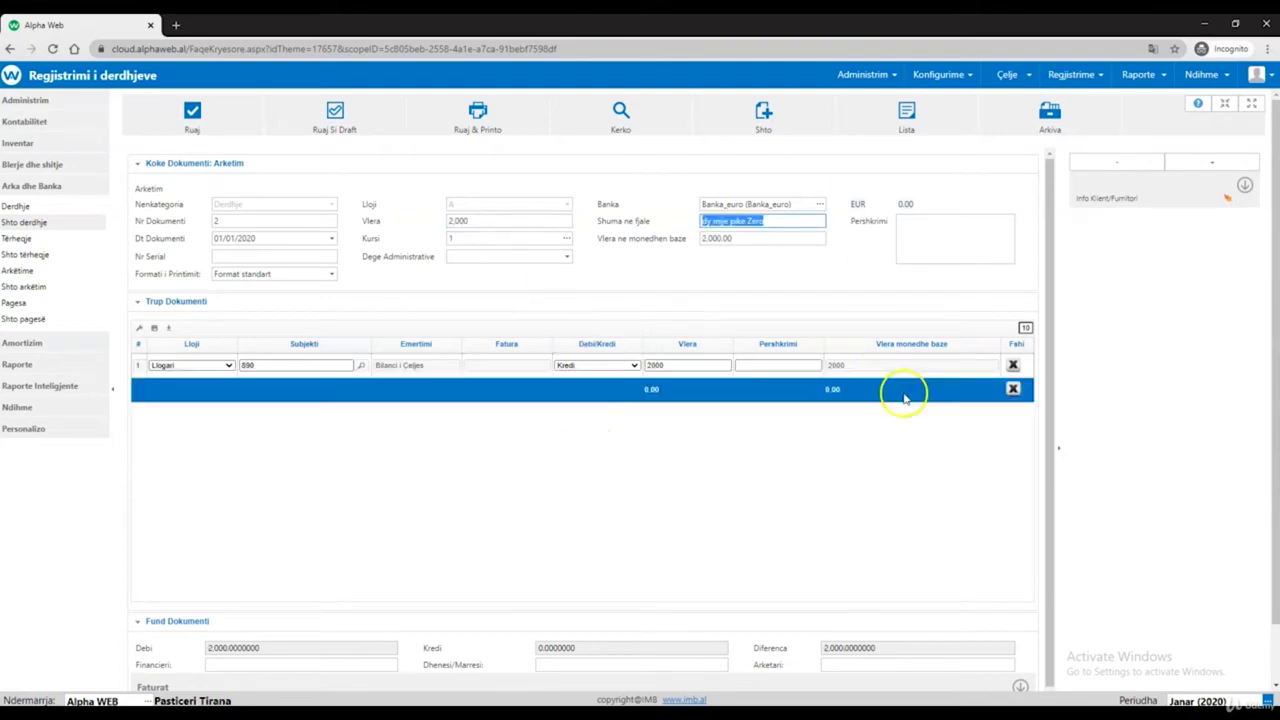
click(481, 238)
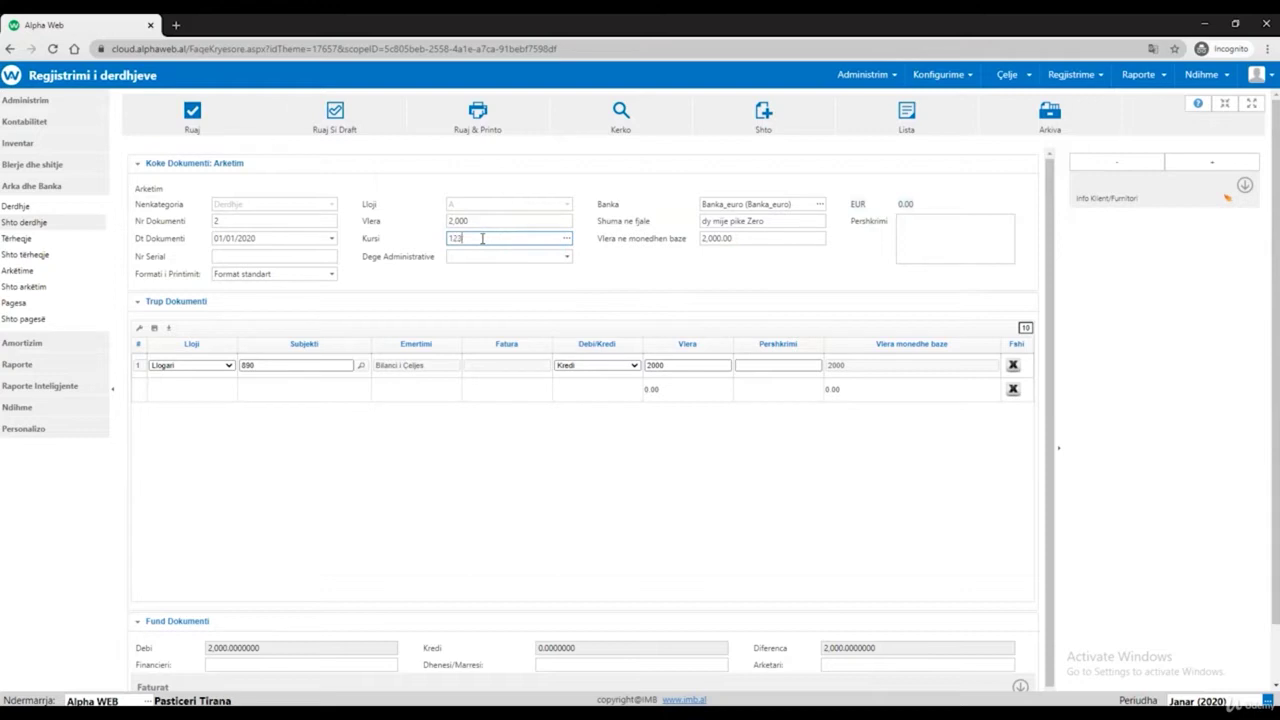
text(123)
key(Tab)
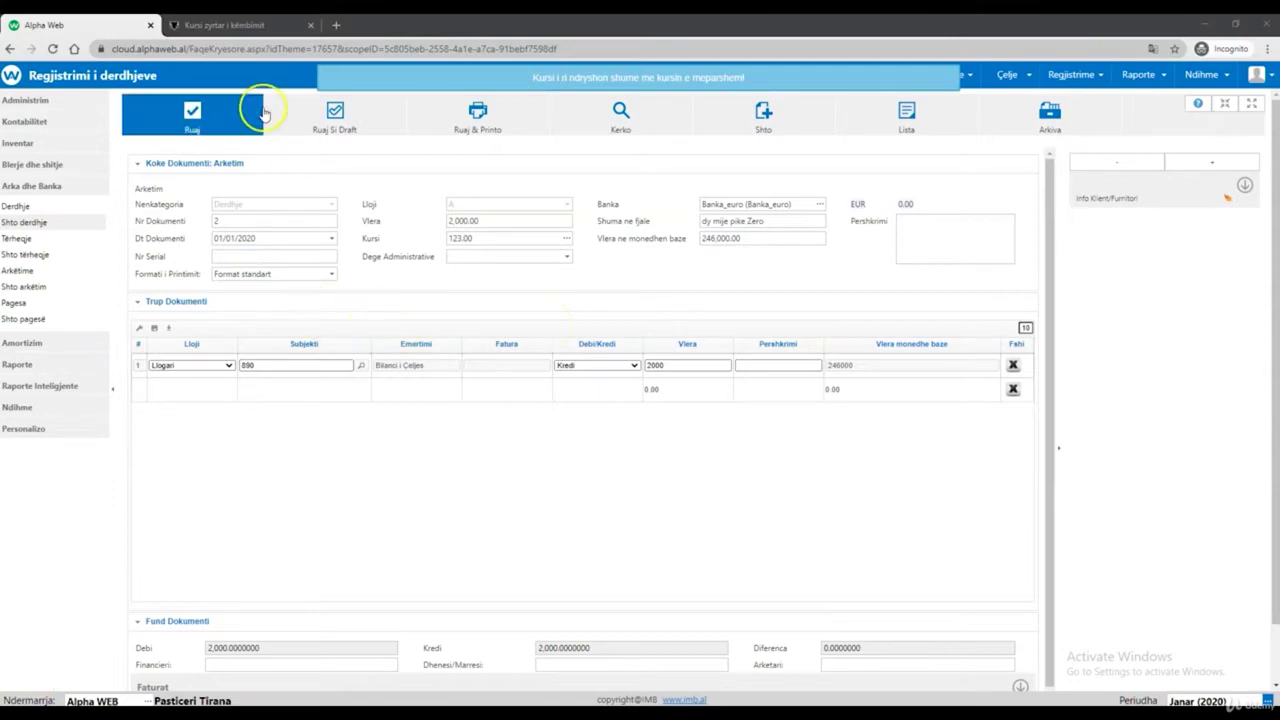
Check the official EUR exchange rate for 31.12.2019 on the Bank of Albania page
click(228, 24)
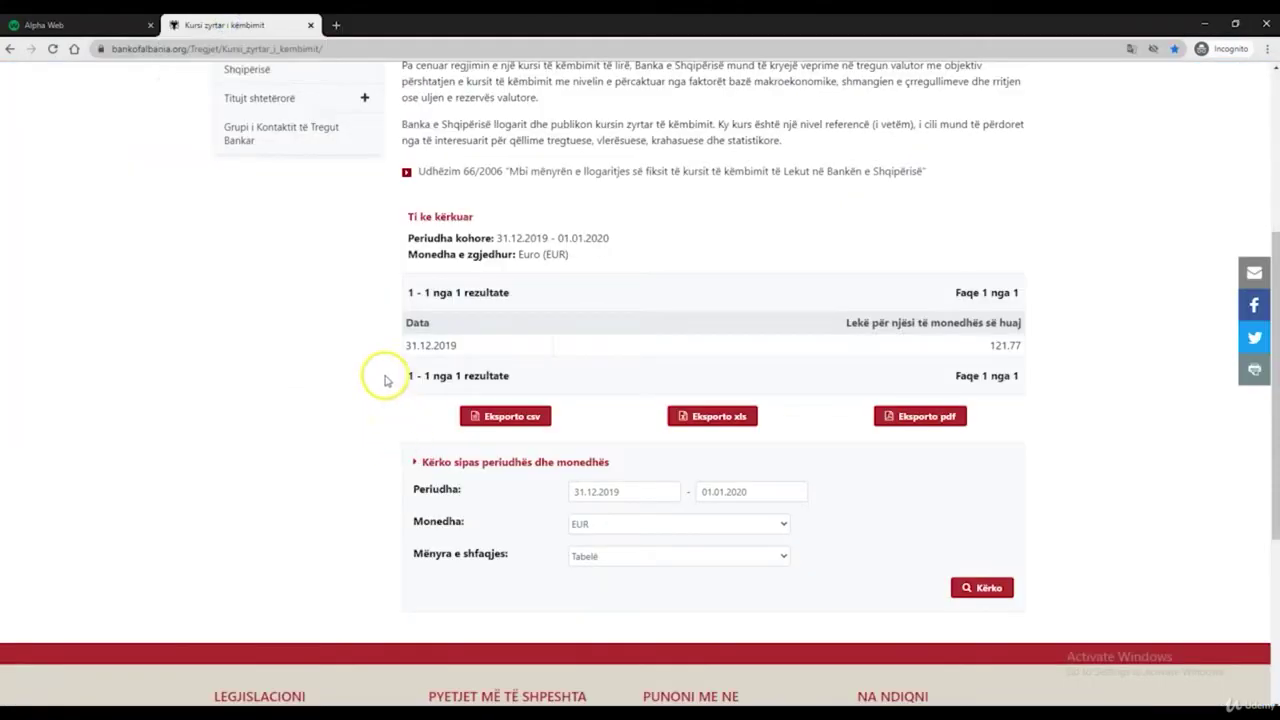
drag(383, 374, 447, 345)
click(468, 345)
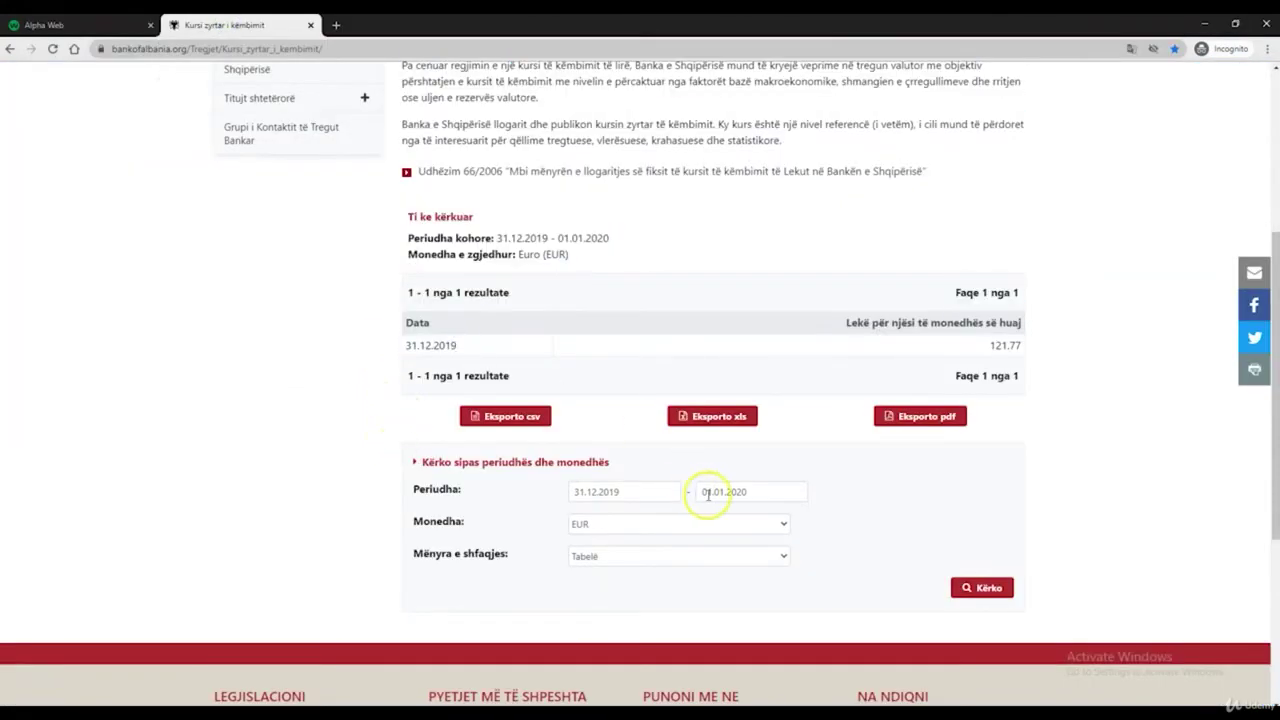
double_click(1008, 345)
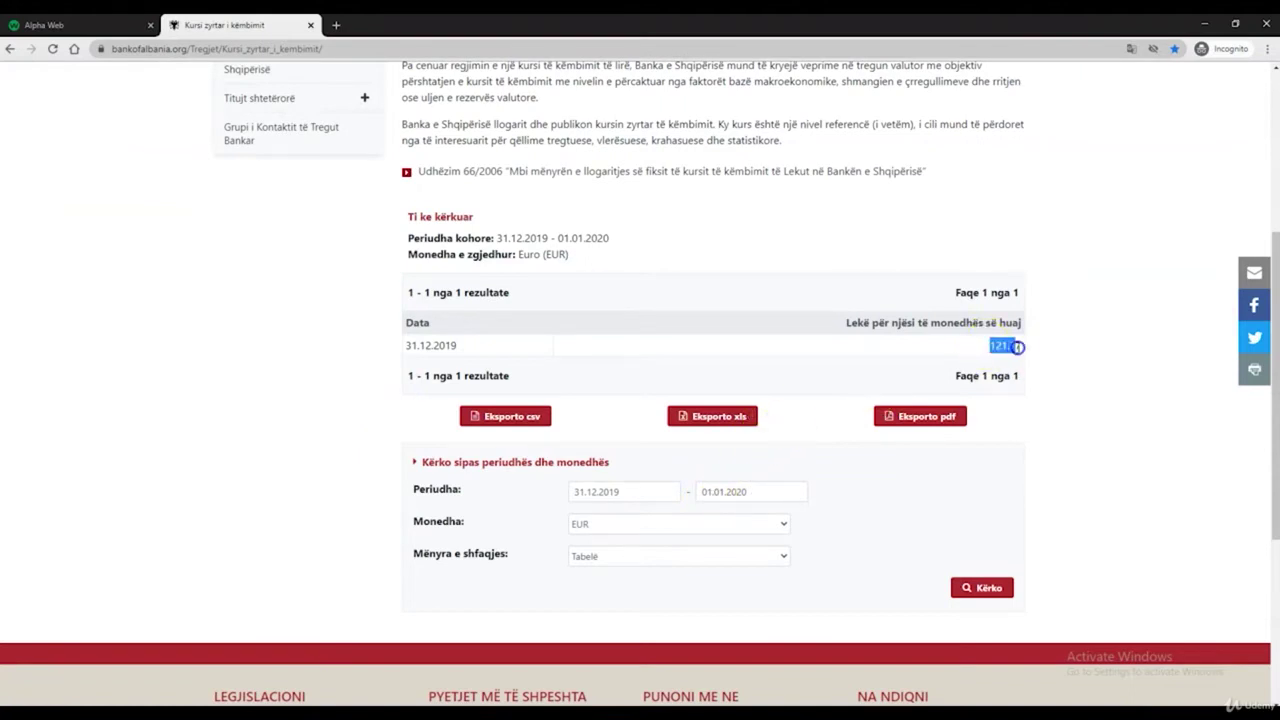
Return to Alpha Web, set the deposit's exchange rate to 121.77 and save the document
click(51, 22)
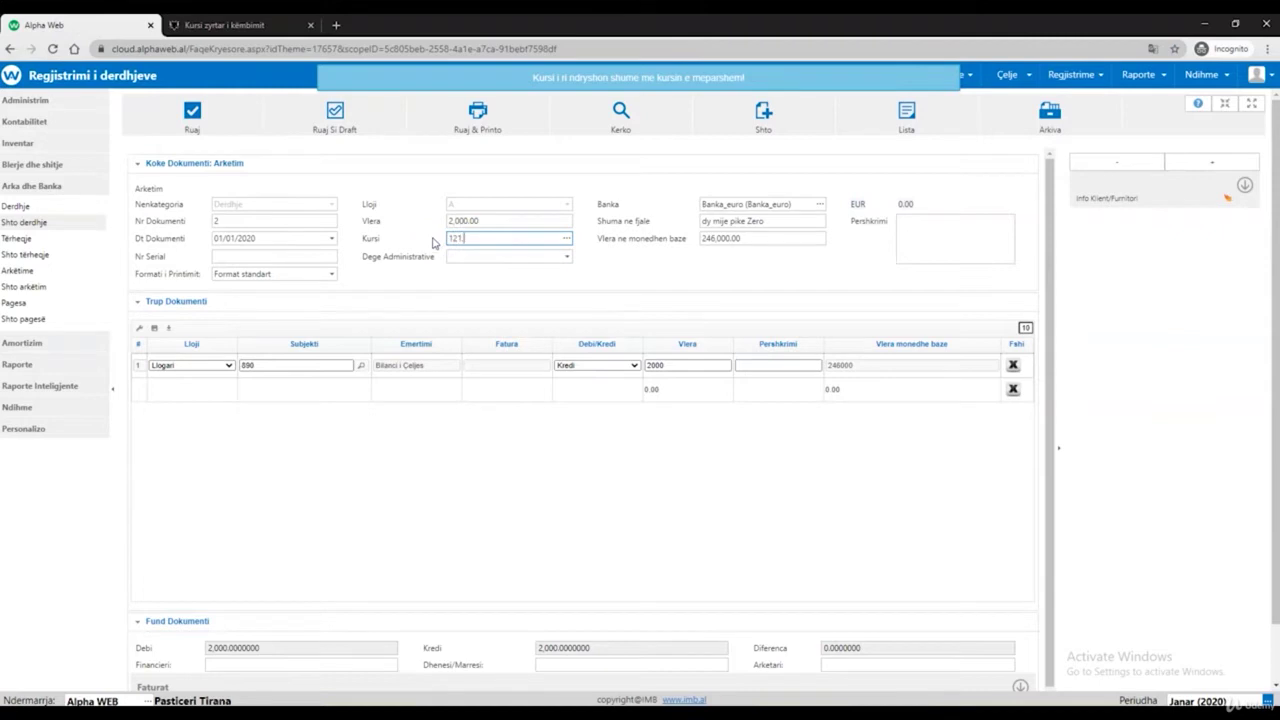
key(Tab)
click(791, 466)
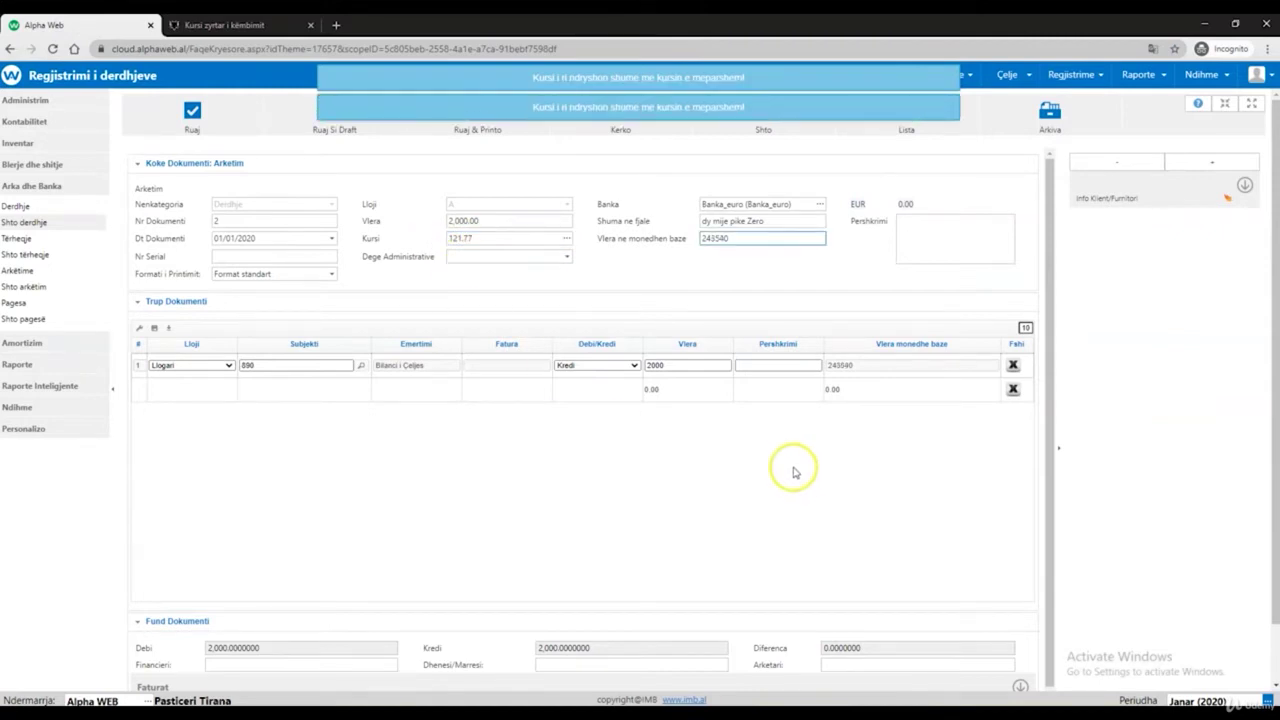
click(302, 405)
click(213, 370)
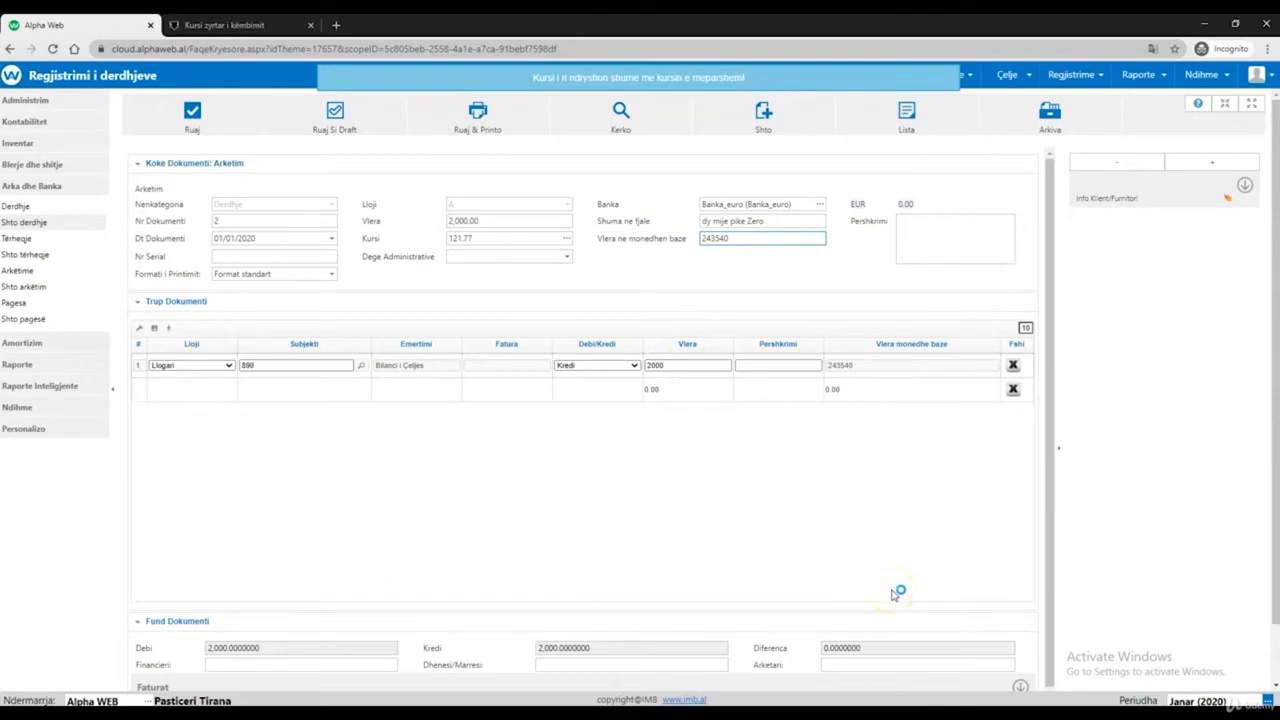
click(192, 115)
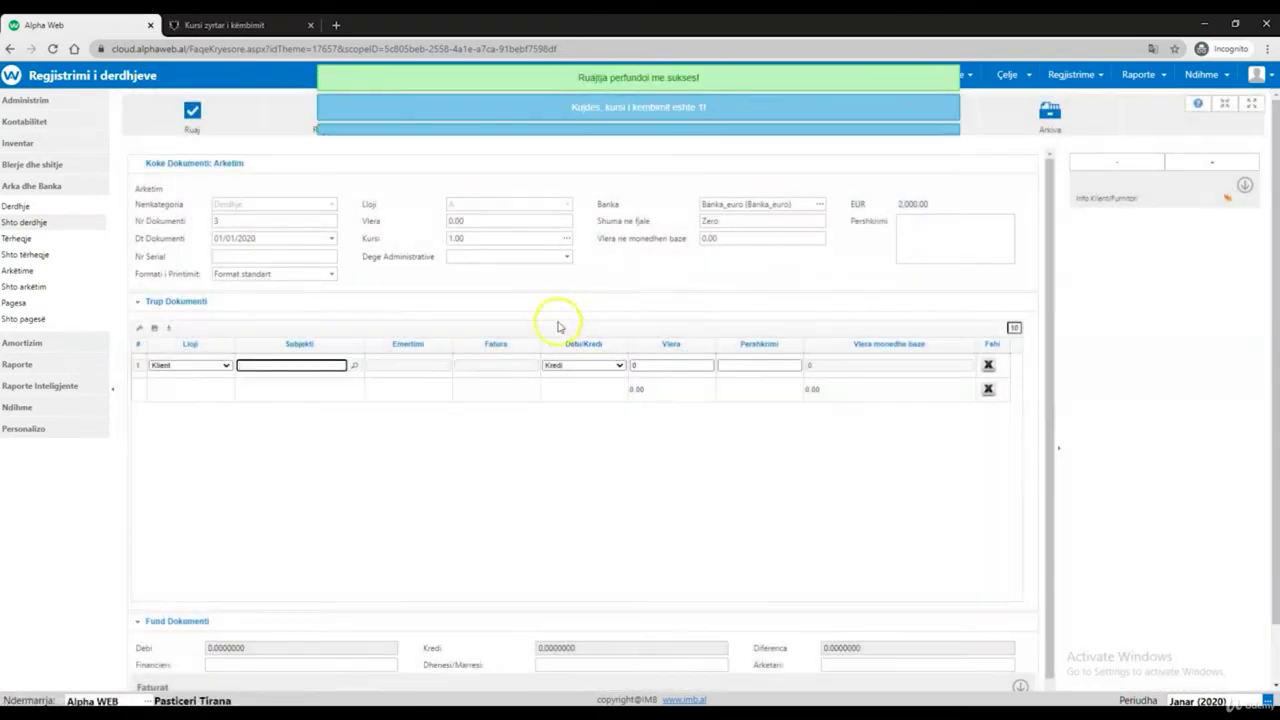
Start a new cash receipt (arkëtim) document and choose Arka_Qendrore as its cash register
click(48, 288)
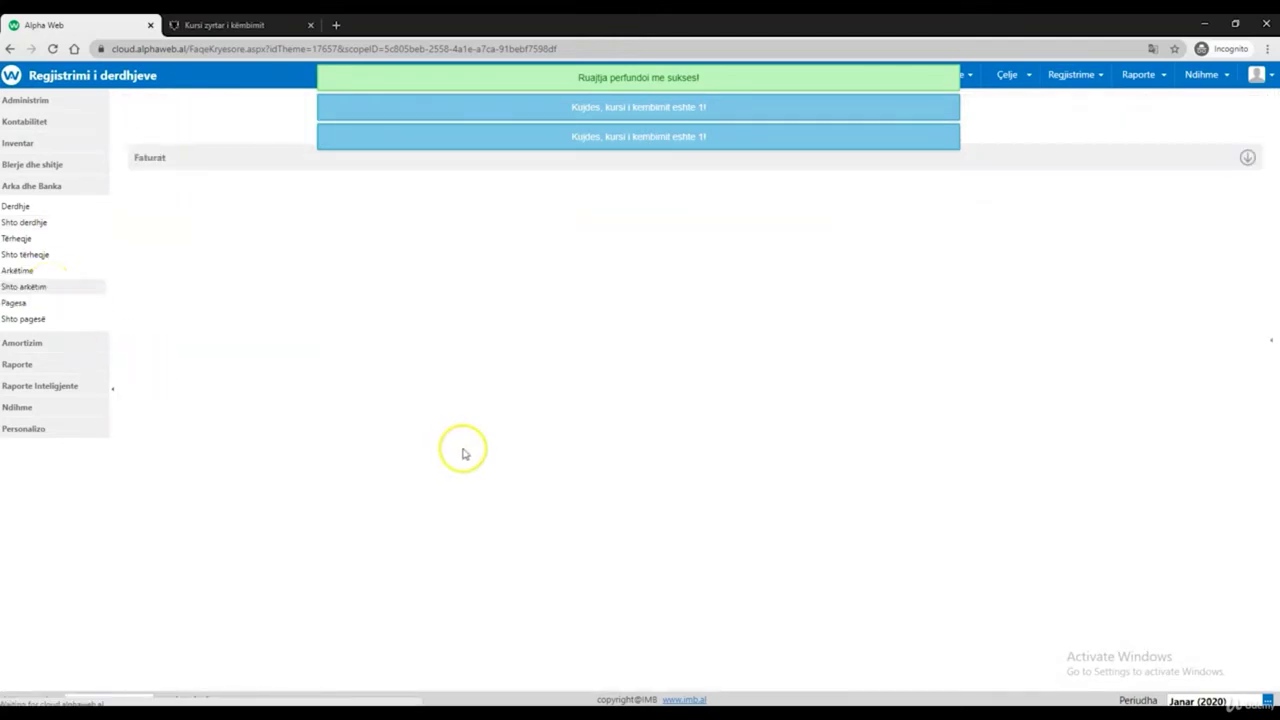
click(757, 202)
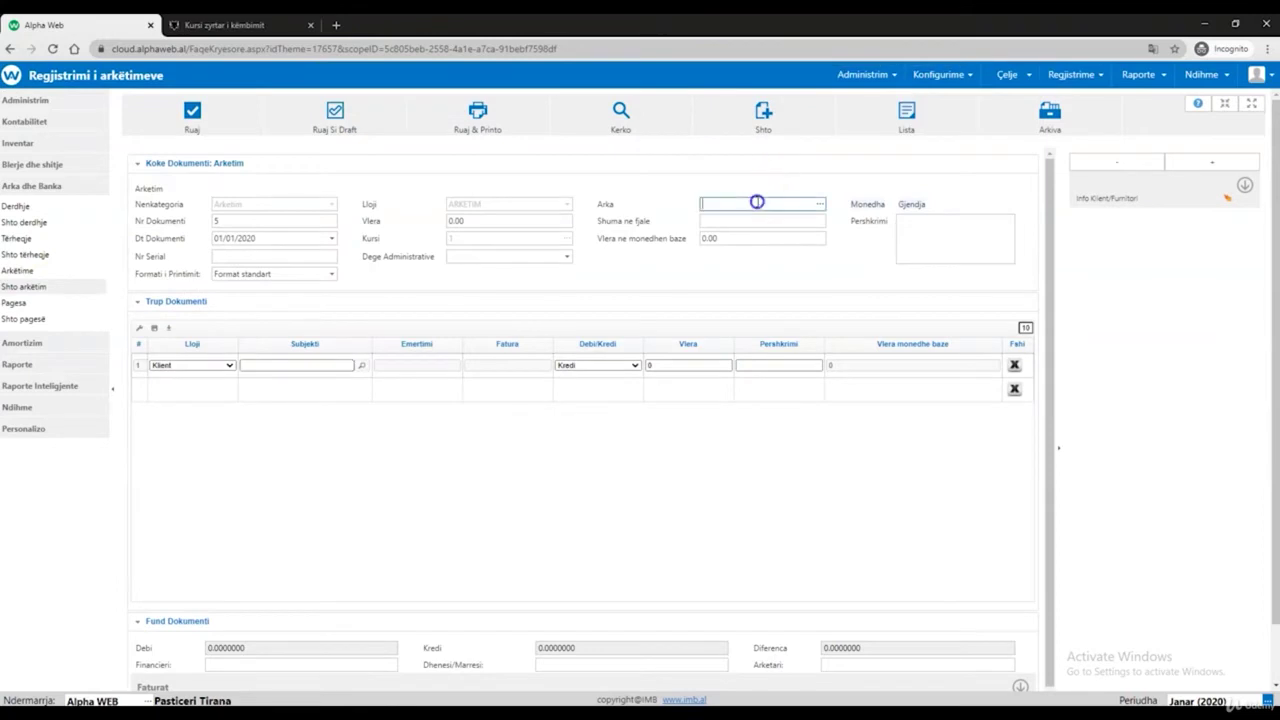
text(a)
click(722, 234)
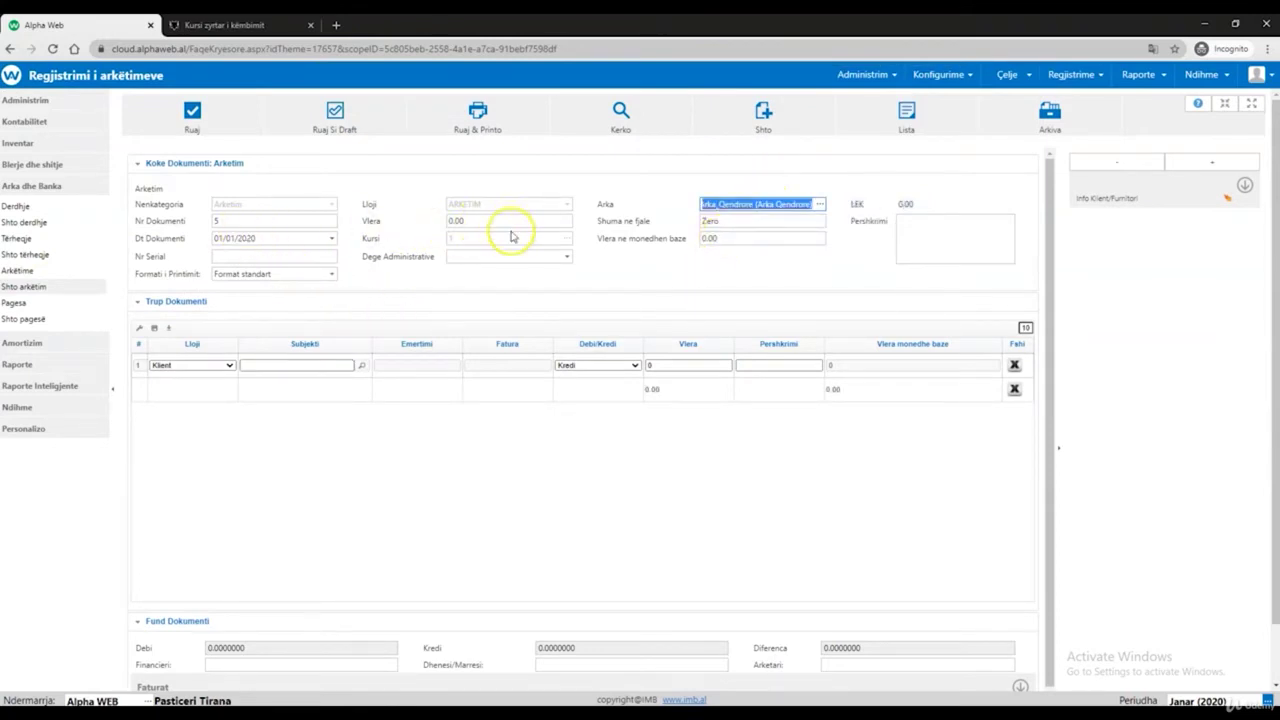
Set the receipt's first line to type Llogari with account 890 Bilanci i Çeljes as the subject
click(182, 365)
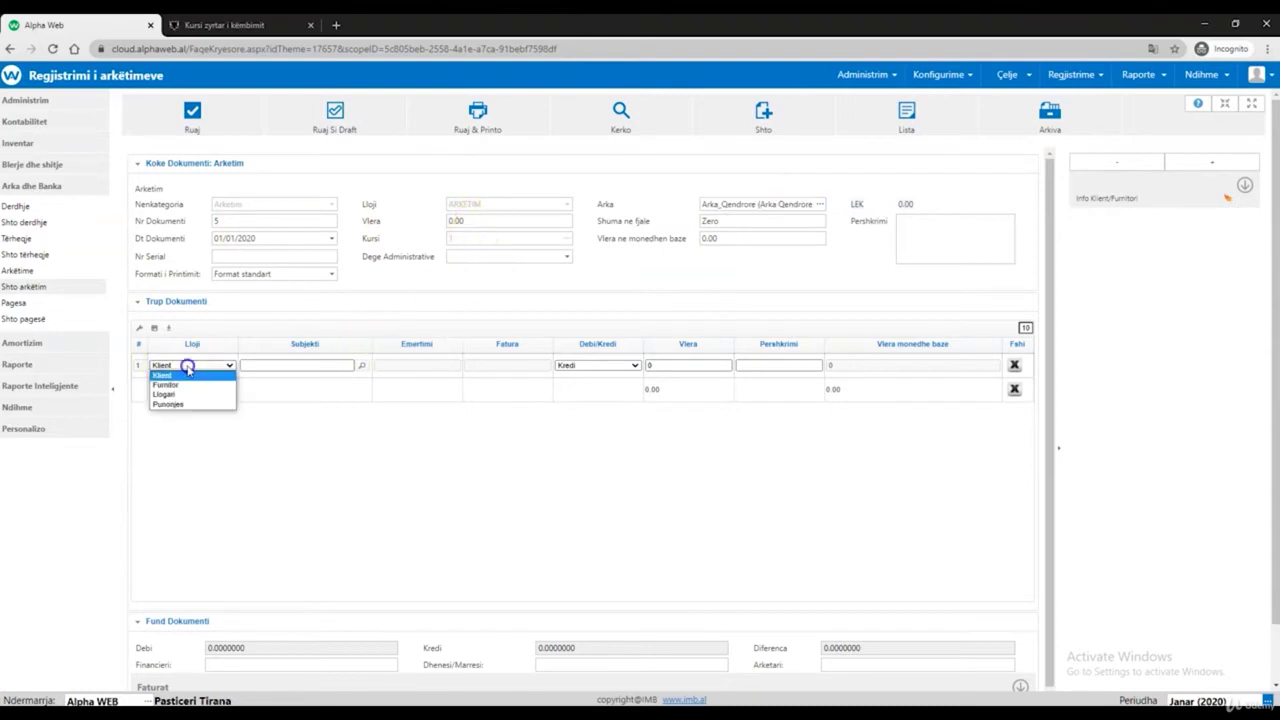
click(178, 395)
click(290, 367)
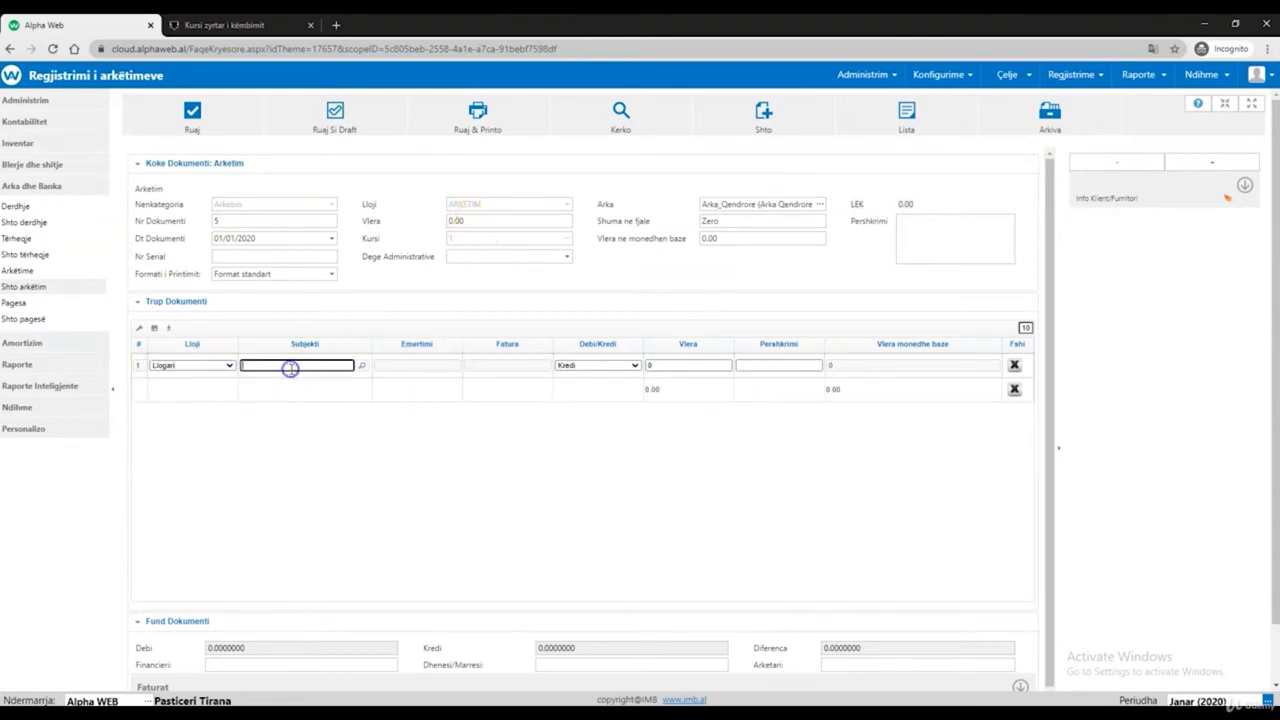
text(890)
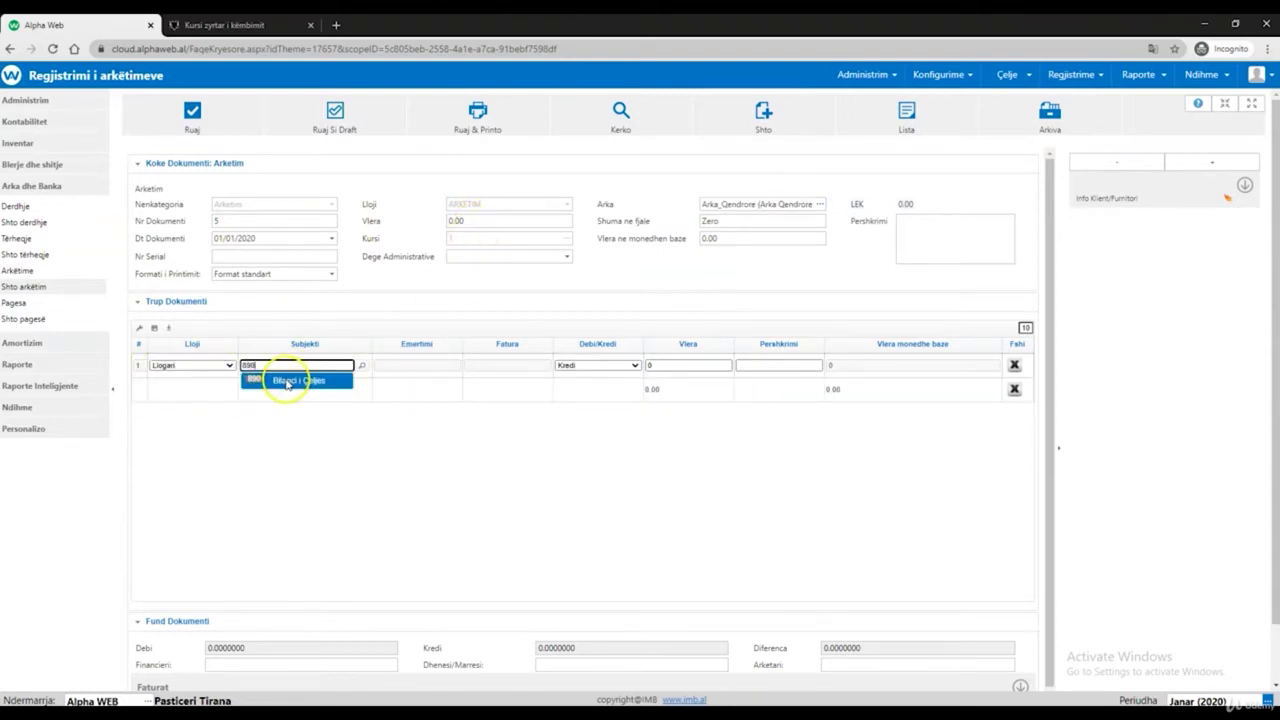
click(288, 383)
Set the cash receipt's value (Vlera) to 30000
click(461, 218)
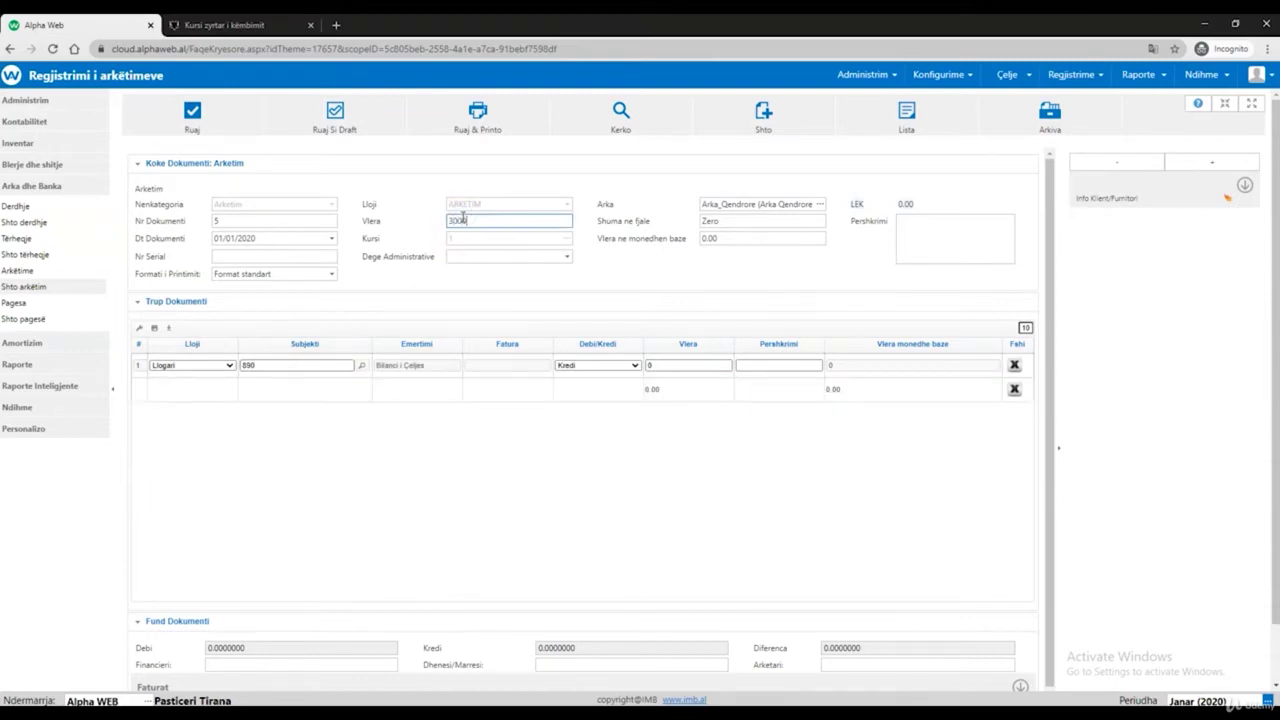
text(30000)
key(Tab)
key(Tab)
key(Tab)
key(Tab)
key(Tab)
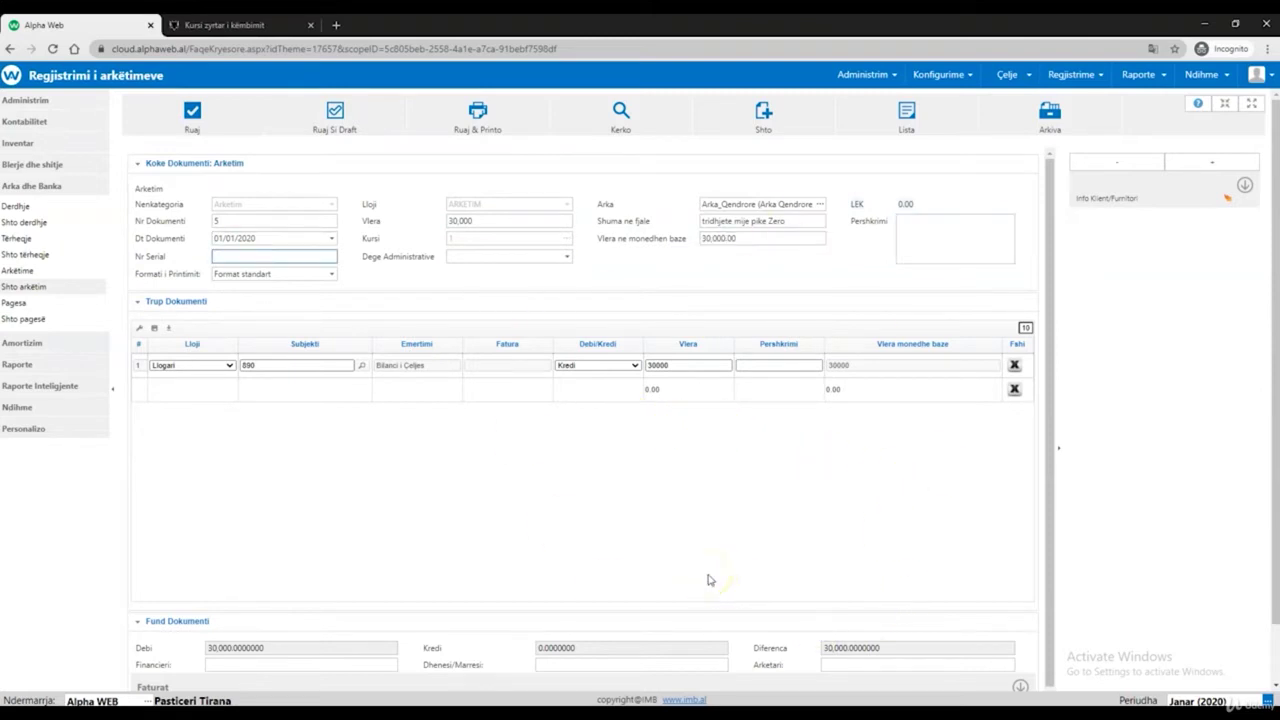
Commit the receipt's account 890 line as a credit entry and advance to a new line
click(268, 364)
key(Tab)
key(Tab)
key(Tab)
key(Tab)
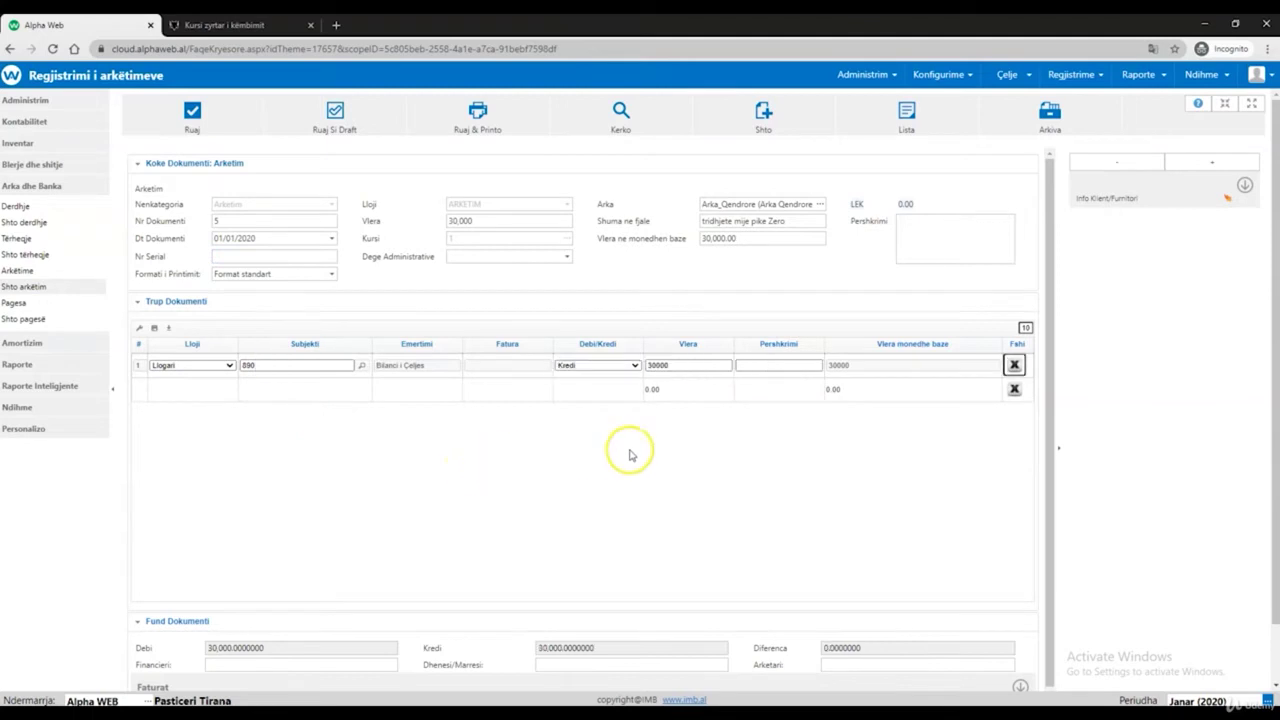
key(Tab)
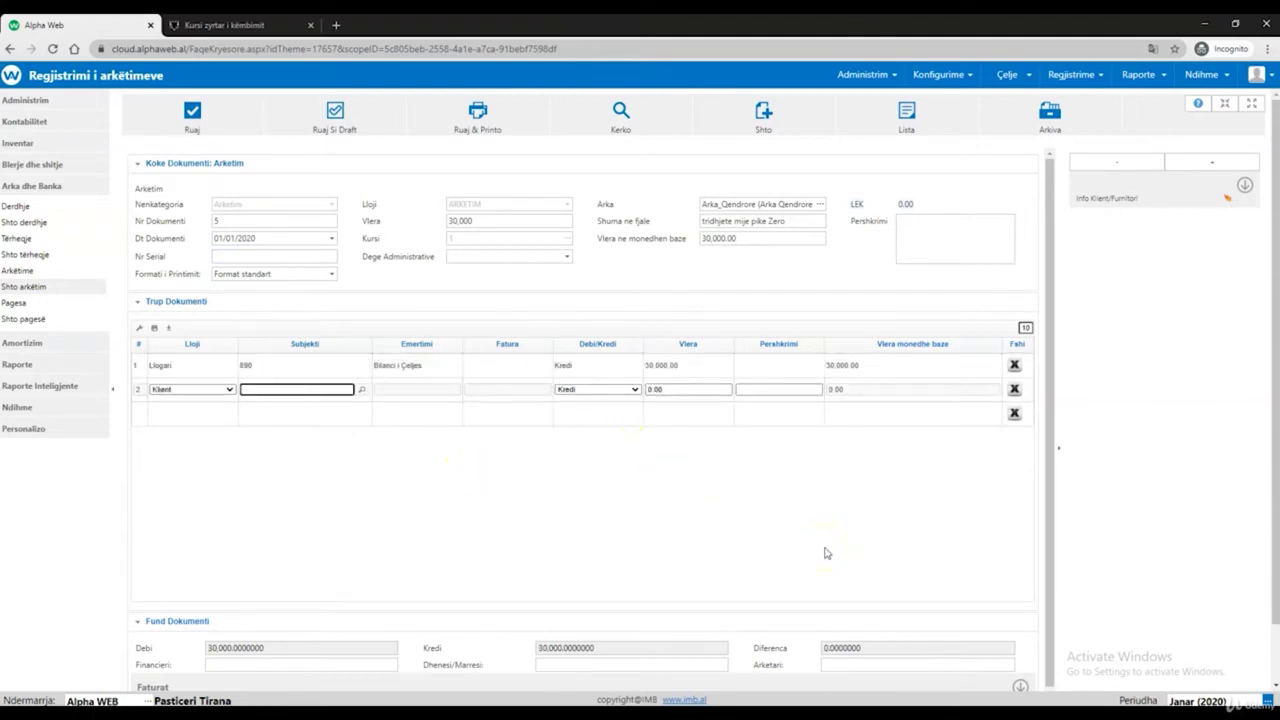
Save the cash receipt and open a new client/supplier entry (Veprime me klient/furnitor)
click(193, 115)
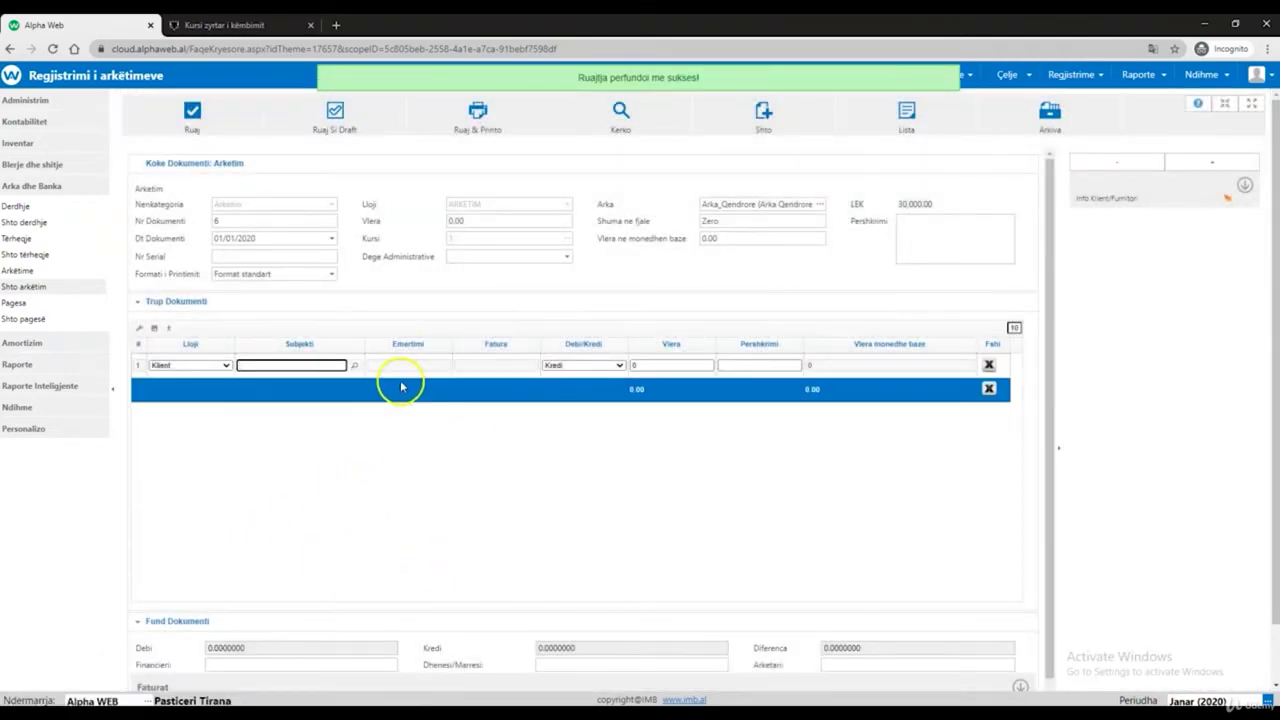
click(1075, 80)
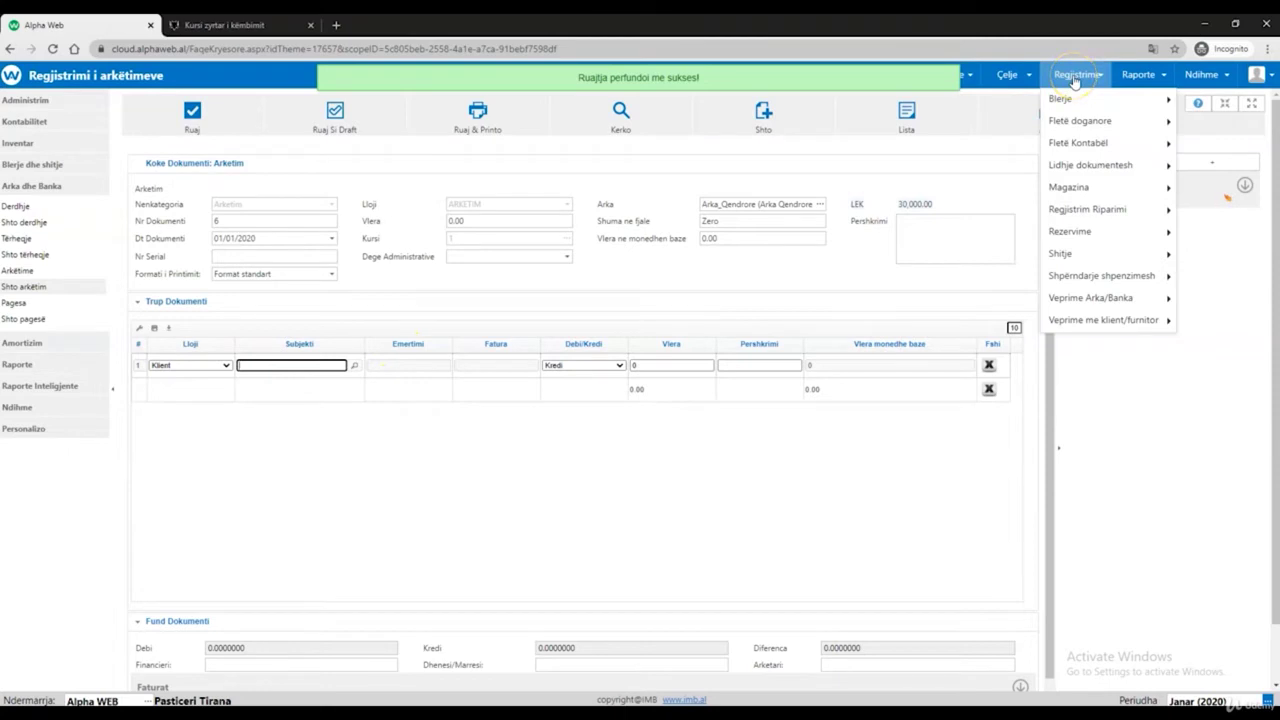
mouse_move(1090, 322)
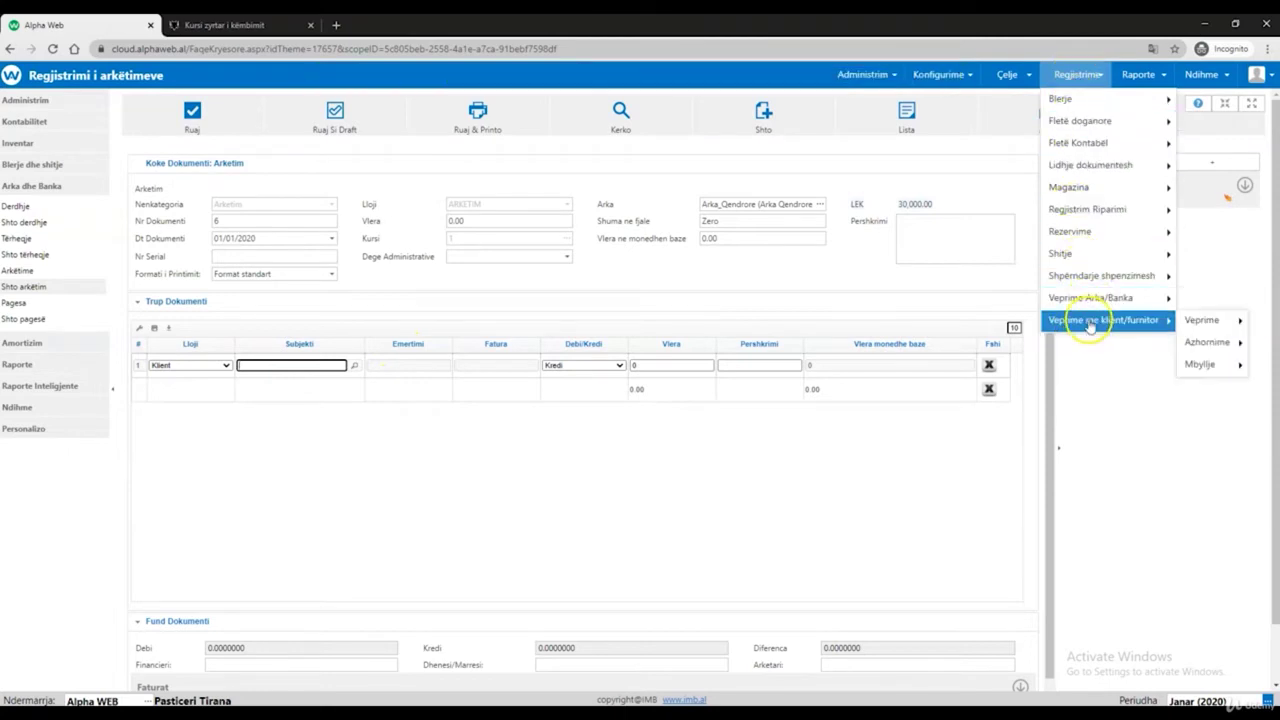
mouse_move(1205, 320)
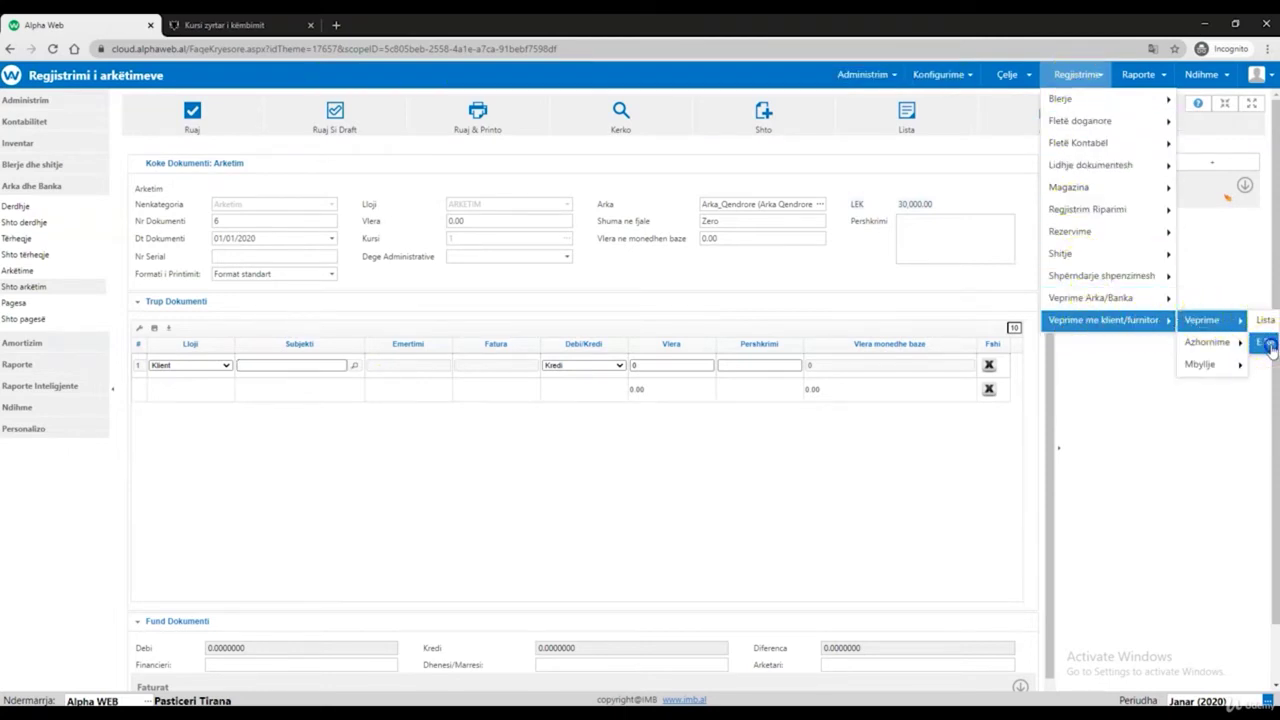
click(1266, 343)
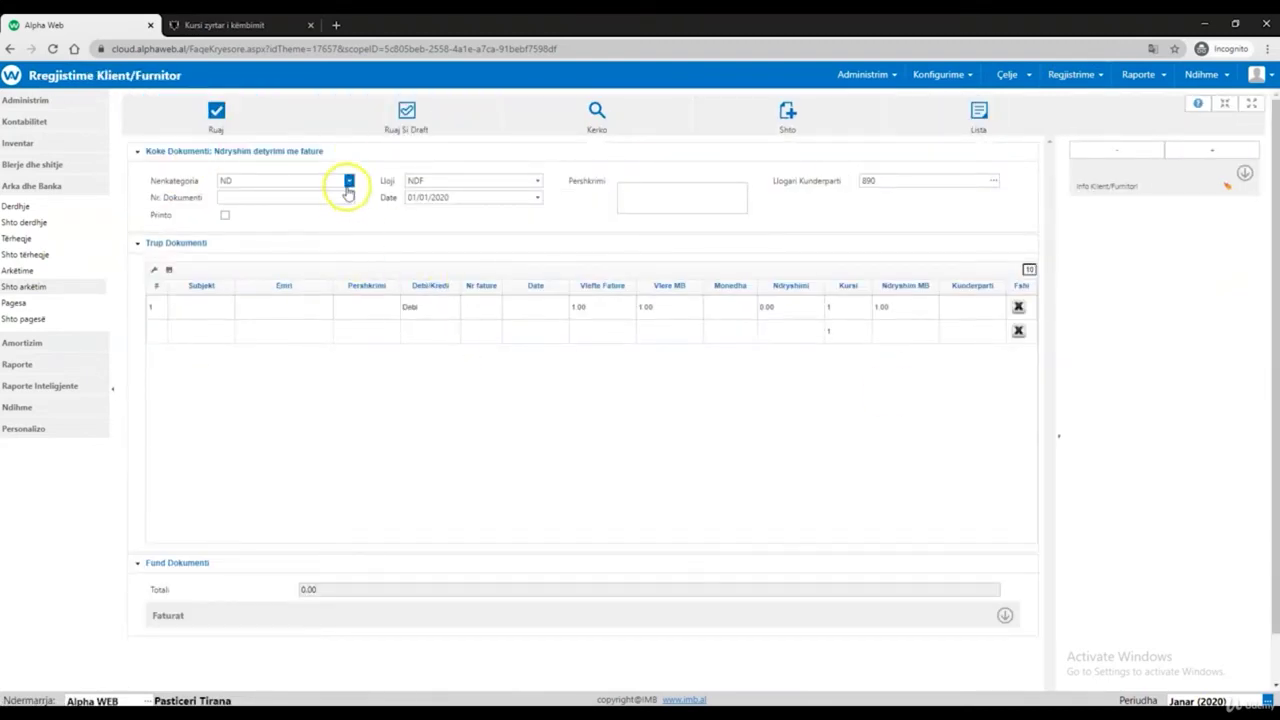
Set the entry's subcategory to VKF with type HGJFKF (Hedhje gjendje fillestare Klient/Furnitor), keeping 890 as the counterpart account
click(348, 190)
click(309, 214)
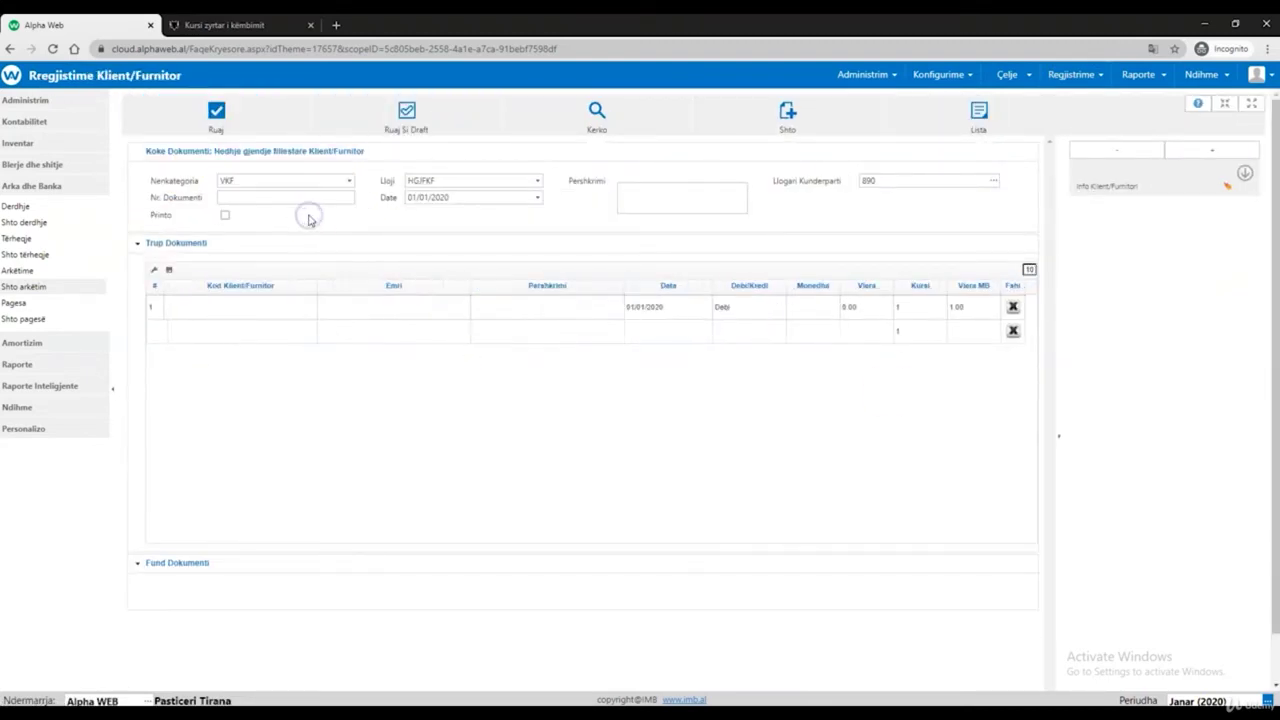
click(535, 180)
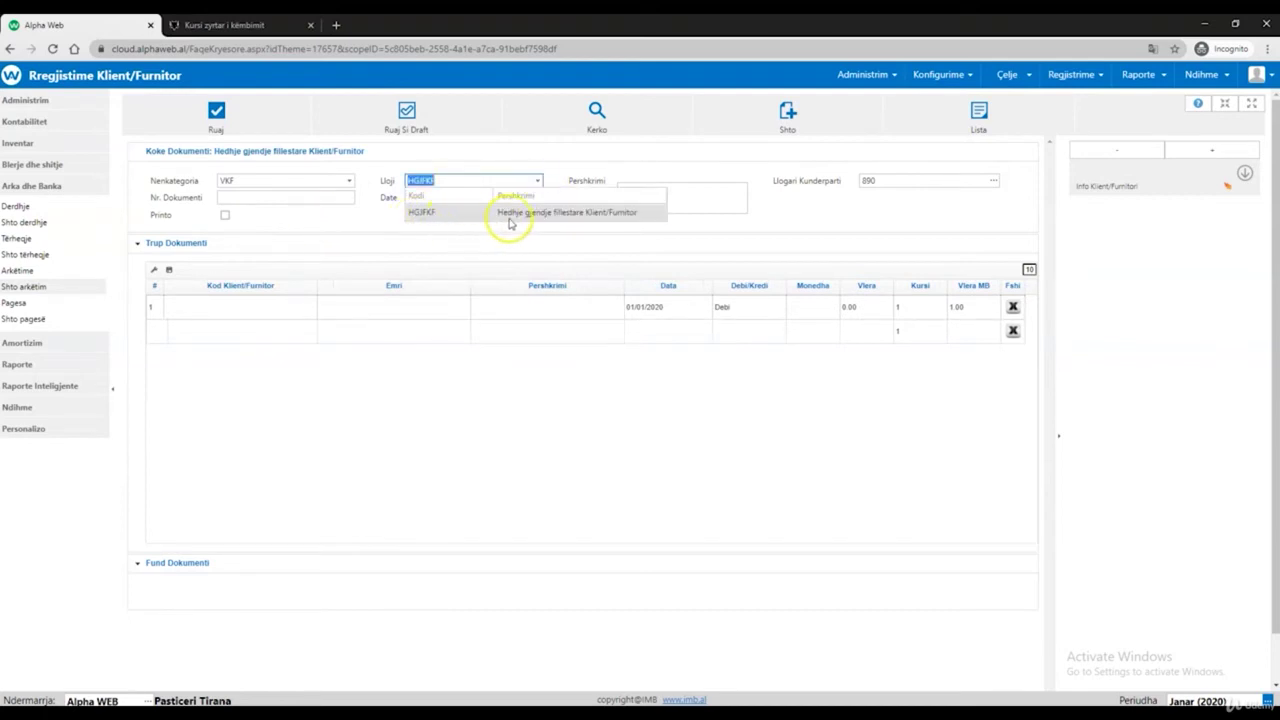
click(692, 221)
click(877, 181)
click(803, 211)
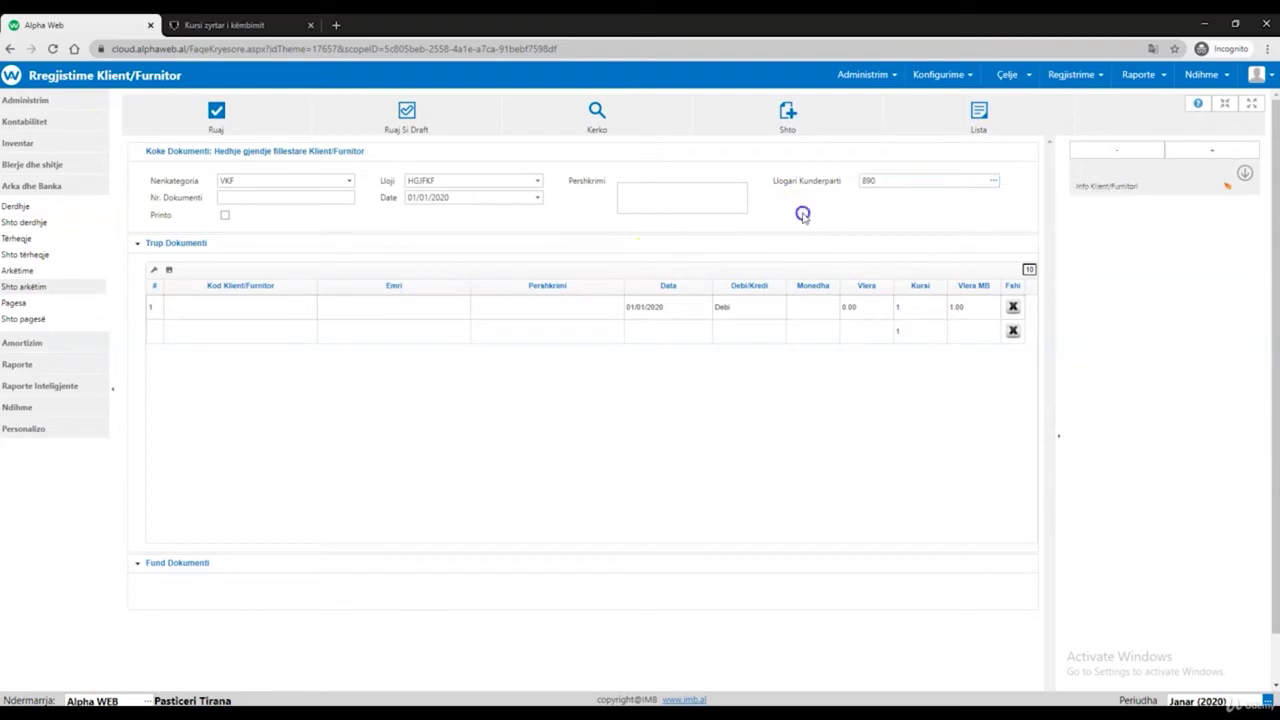
Fill the first line with Klient i pergjithshem LEK as a debit of 6000
click(186, 306)
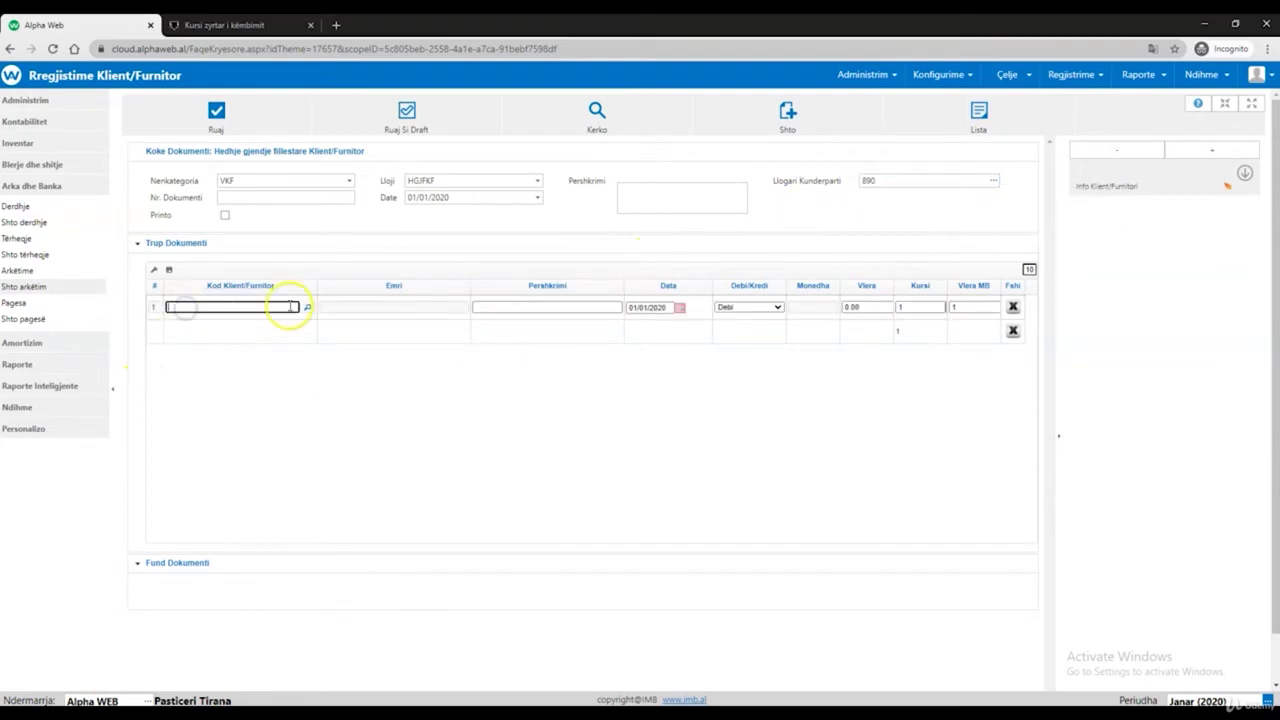
click(307, 307)
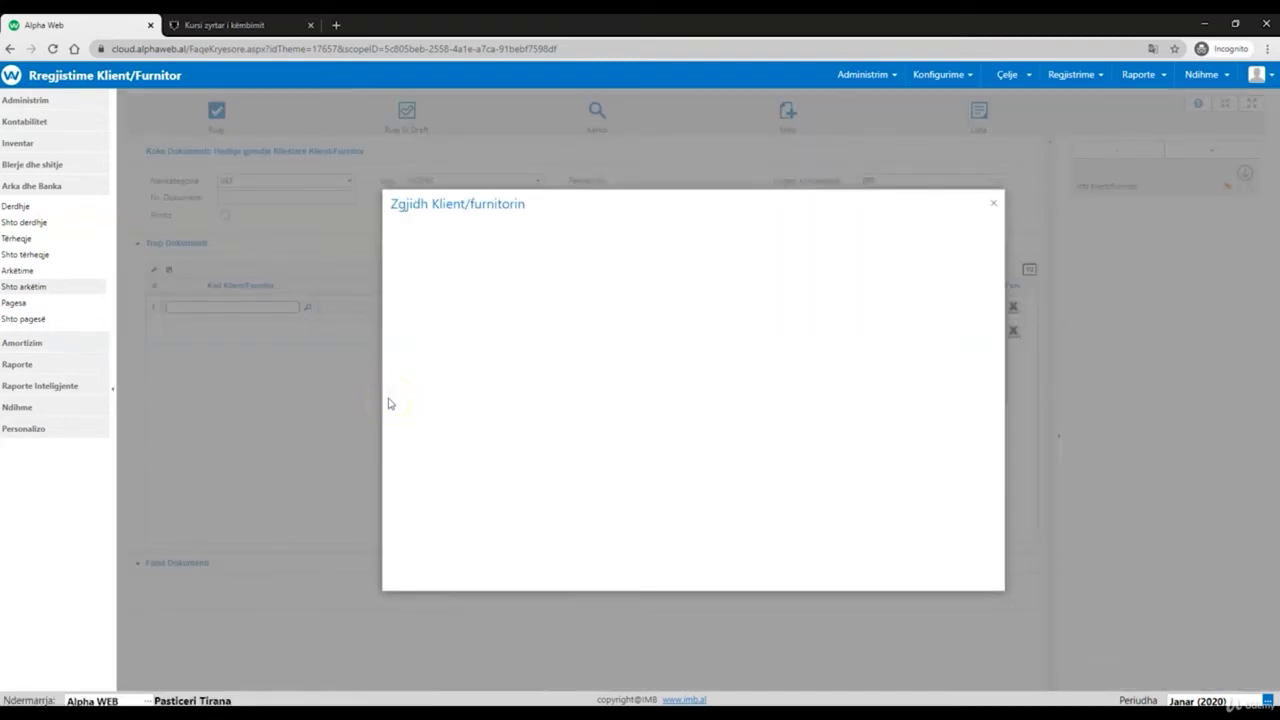
click(483, 375)
click(483, 375)
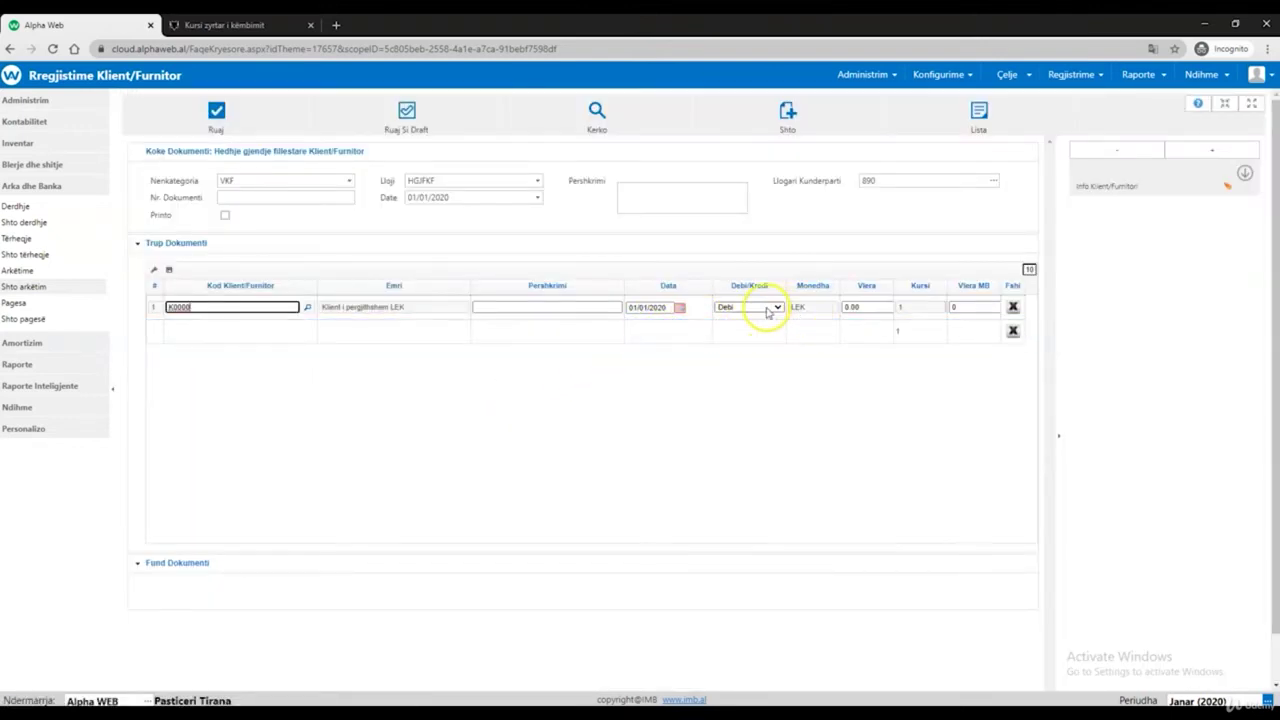
click(860, 306)
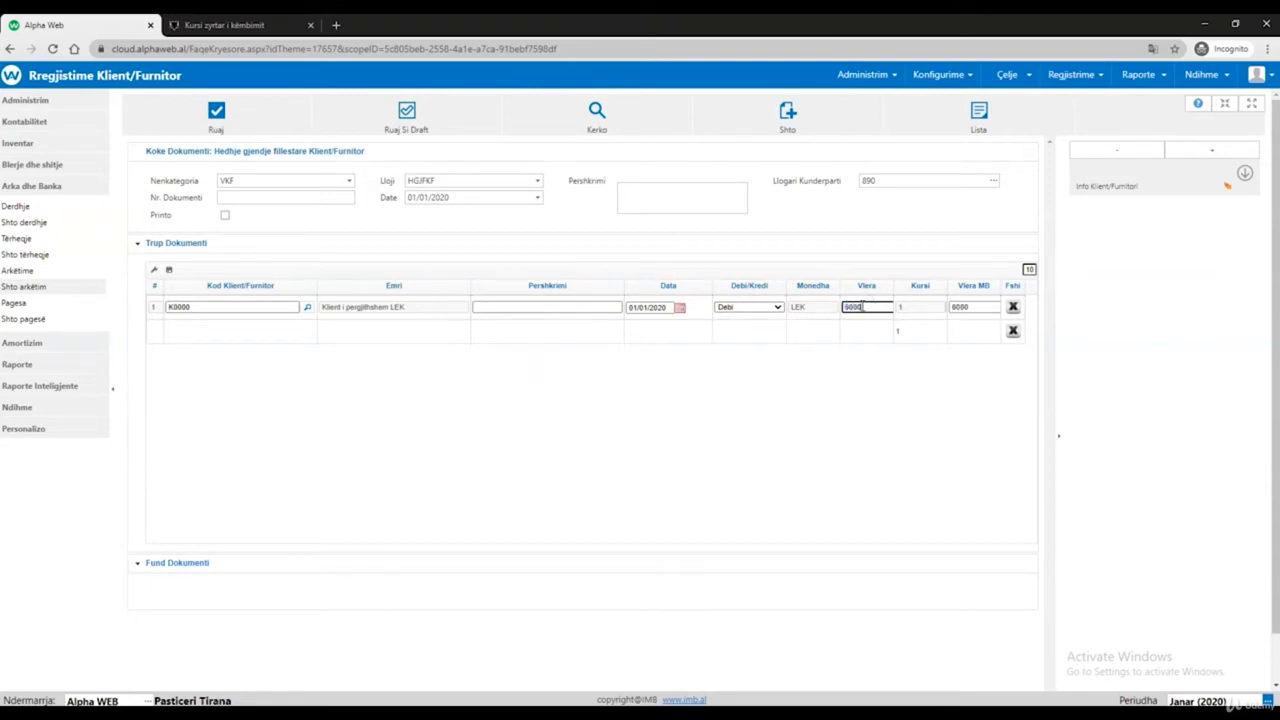
key(Return)
Add a second line for Klient Pike shitje 1 as a debit of 2000
click(311, 330)
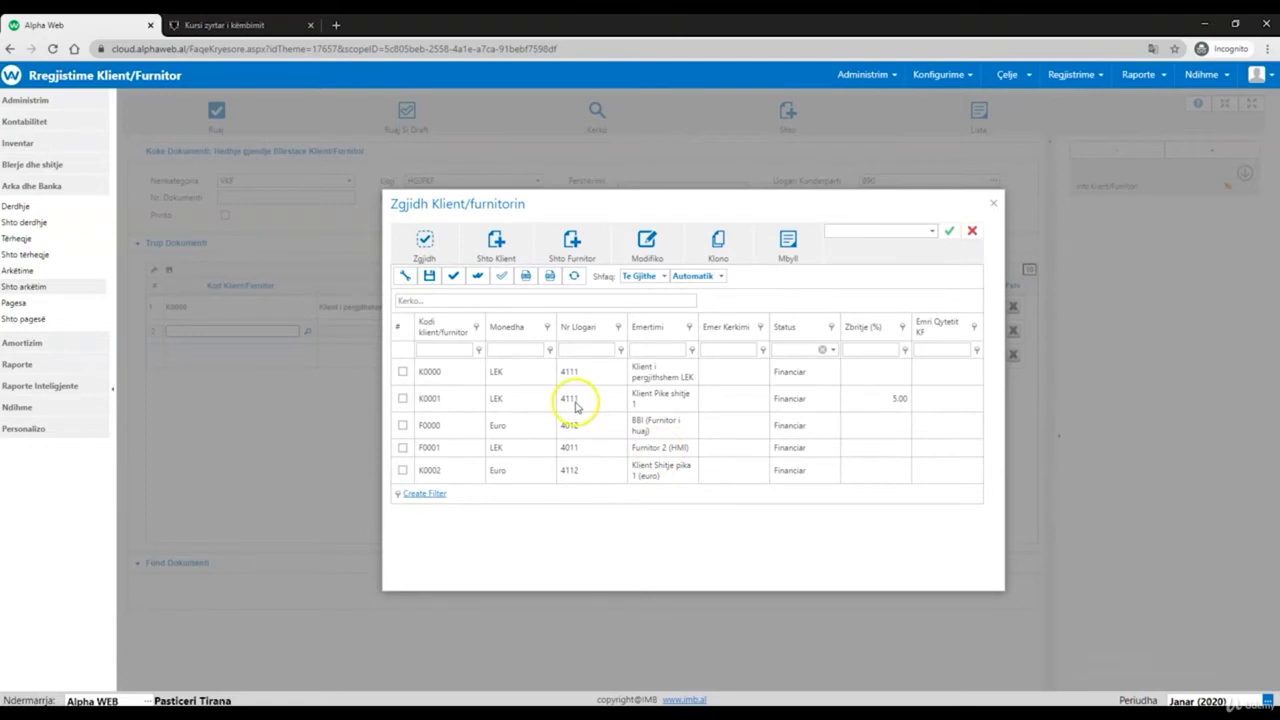
double_click(572, 400)
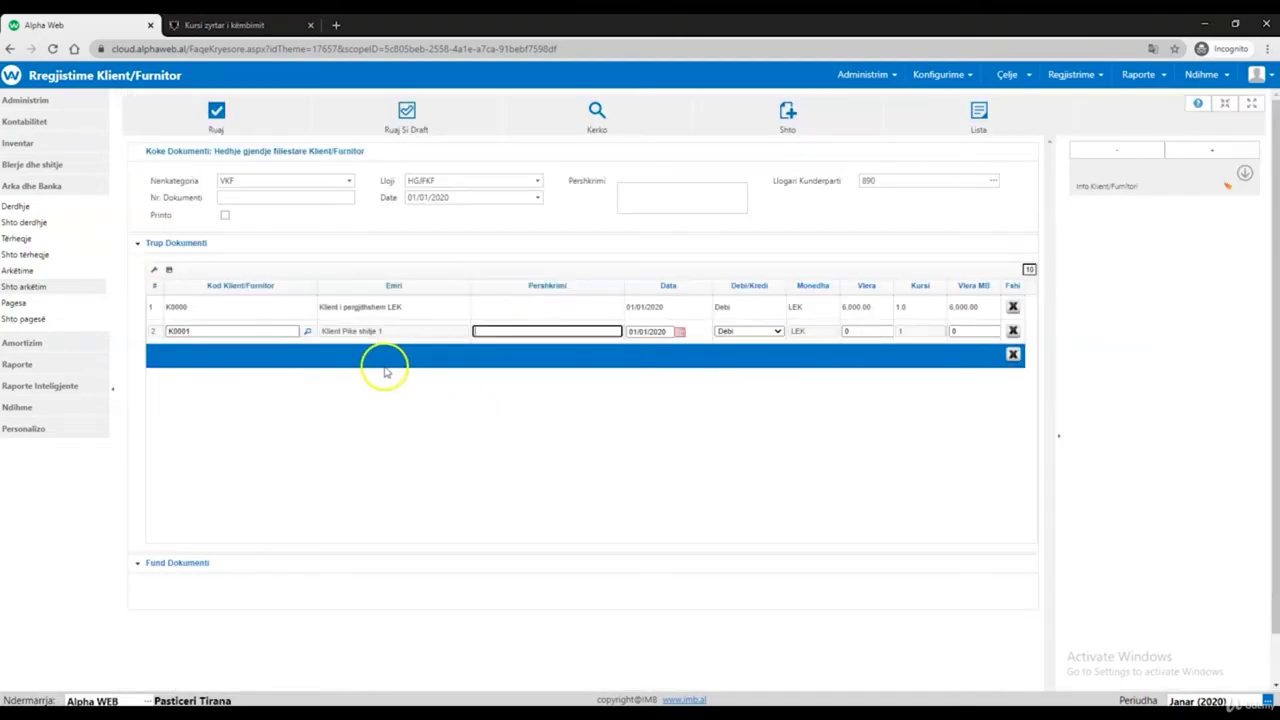
key(Tab)
click(857, 331)
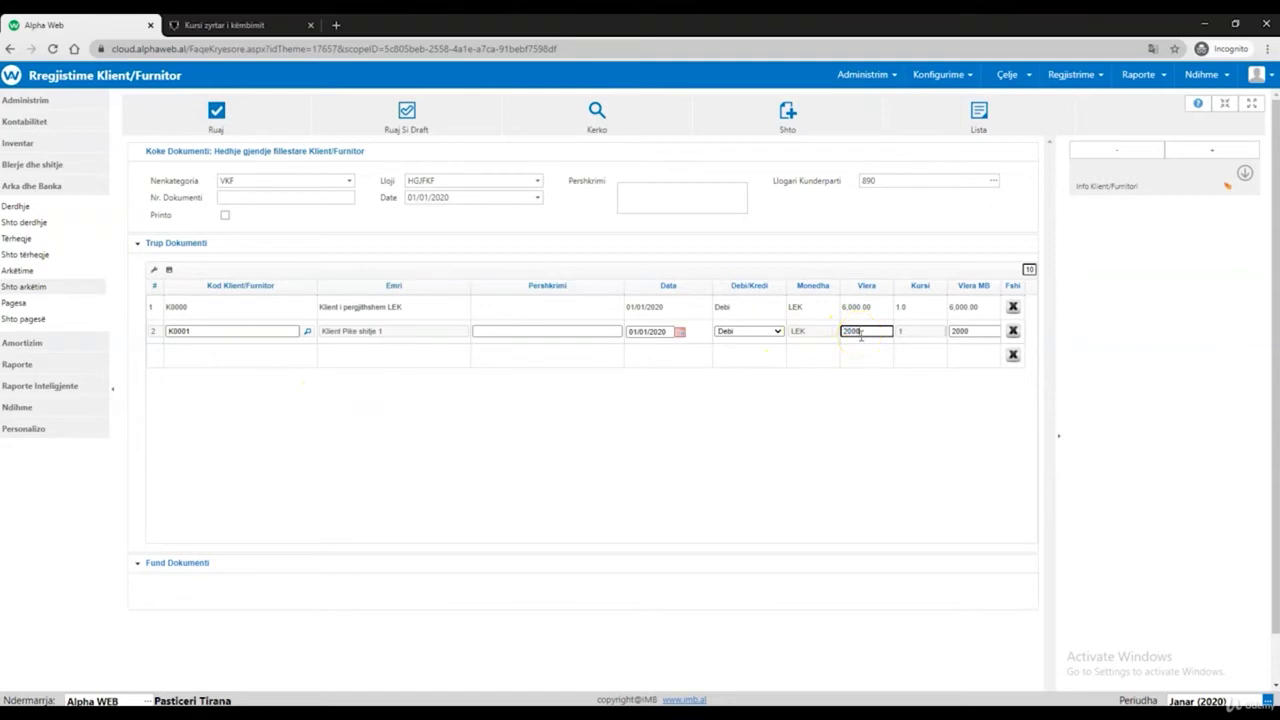
text(2000)
click(288, 340)
Add a third line for the supplier BBI (Furnitor i huaj), switched to Debi, with a value of 300 EUR
click(306, 356)
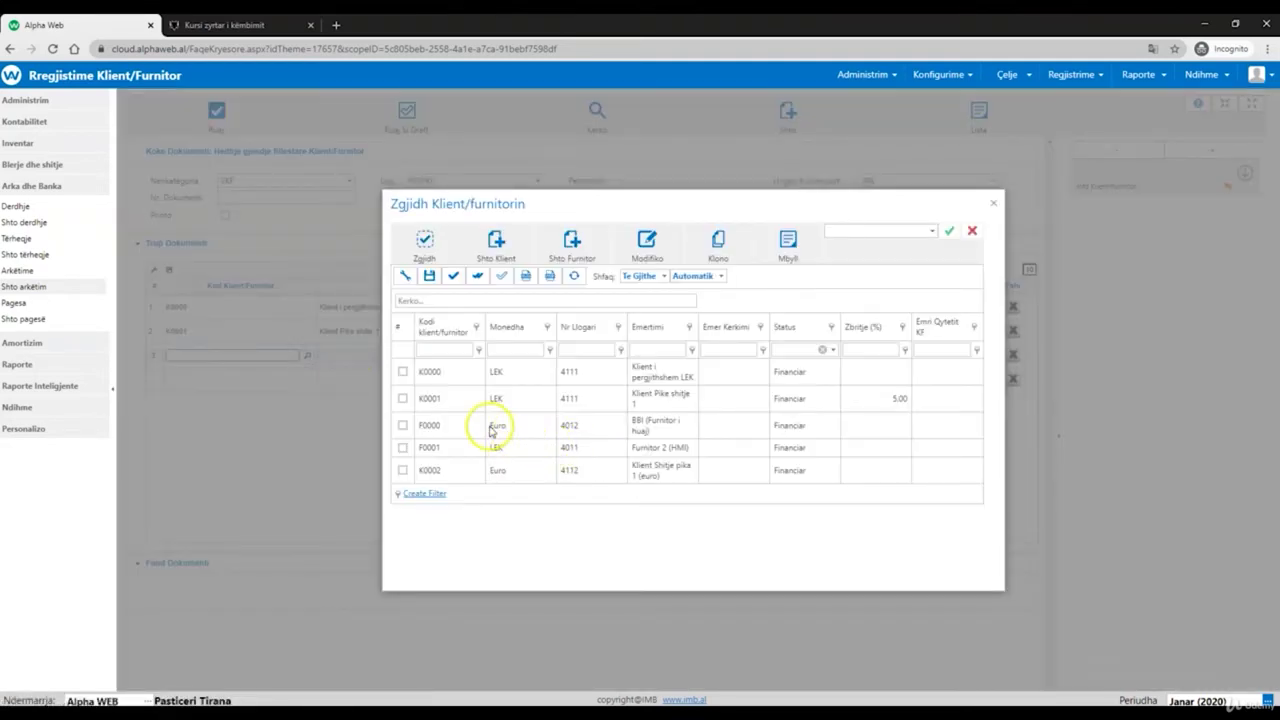
double_click(491, 427)
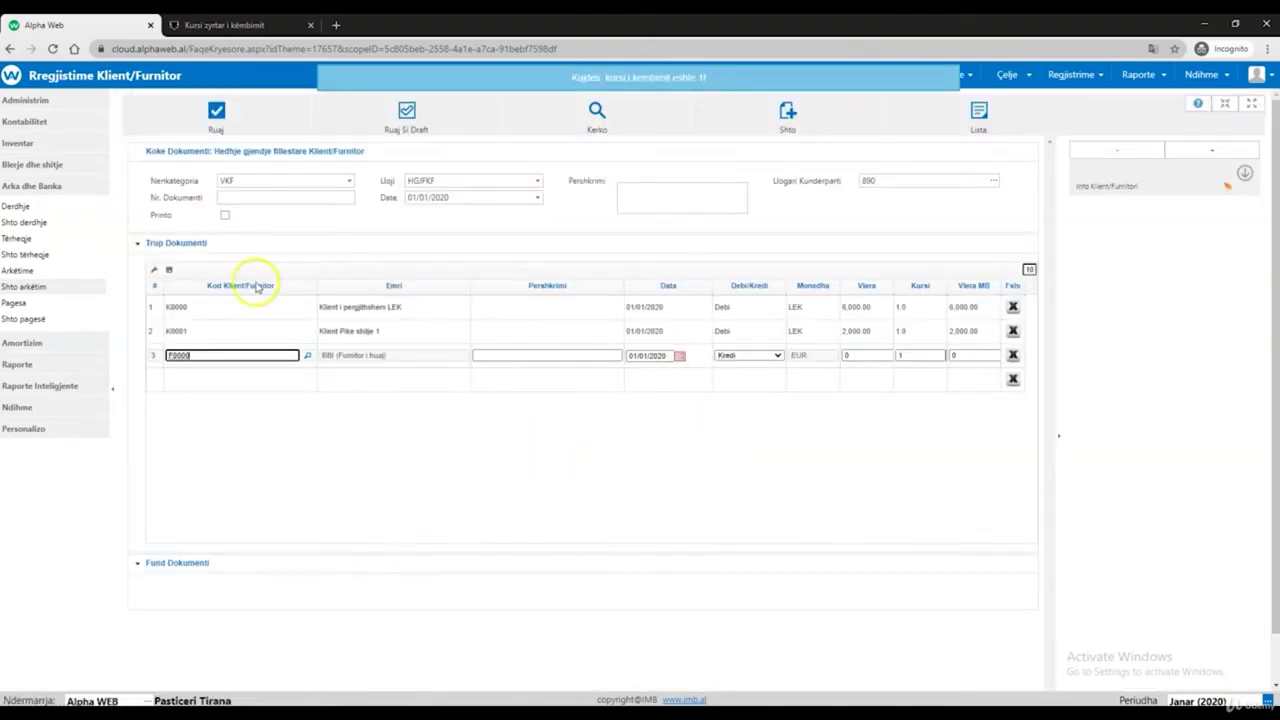
click(200, 437)
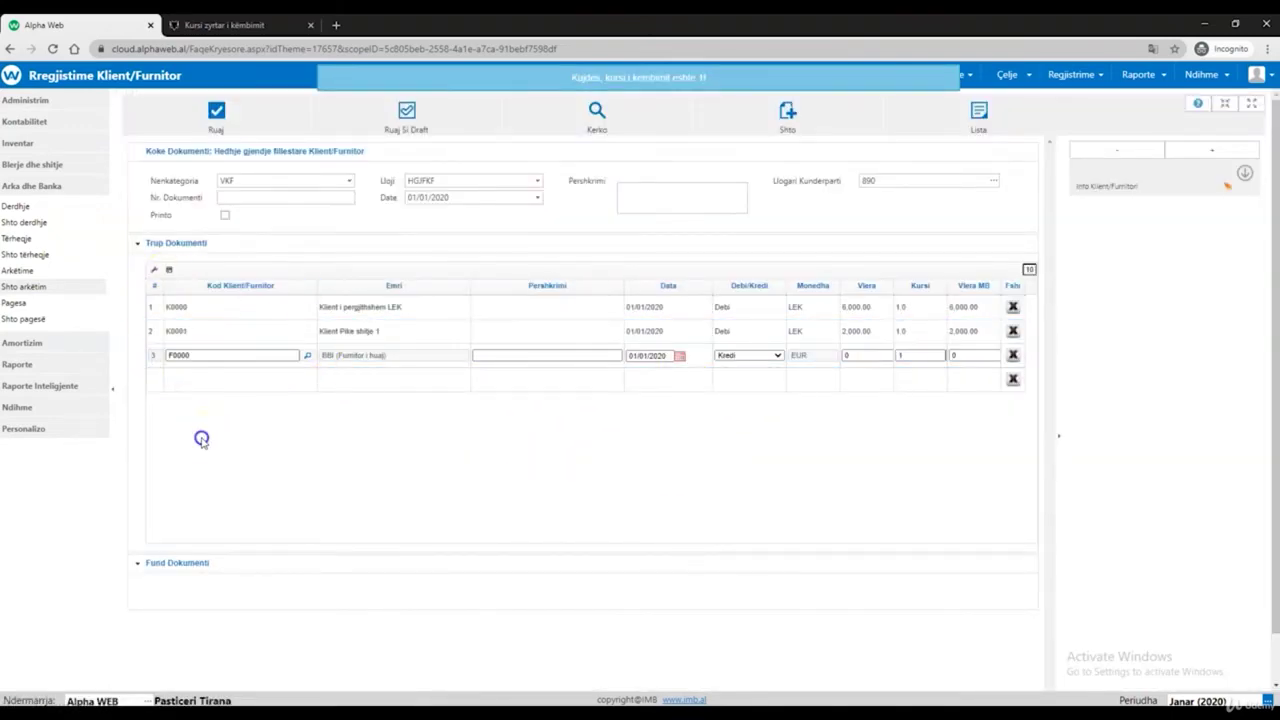
click(745, 357)
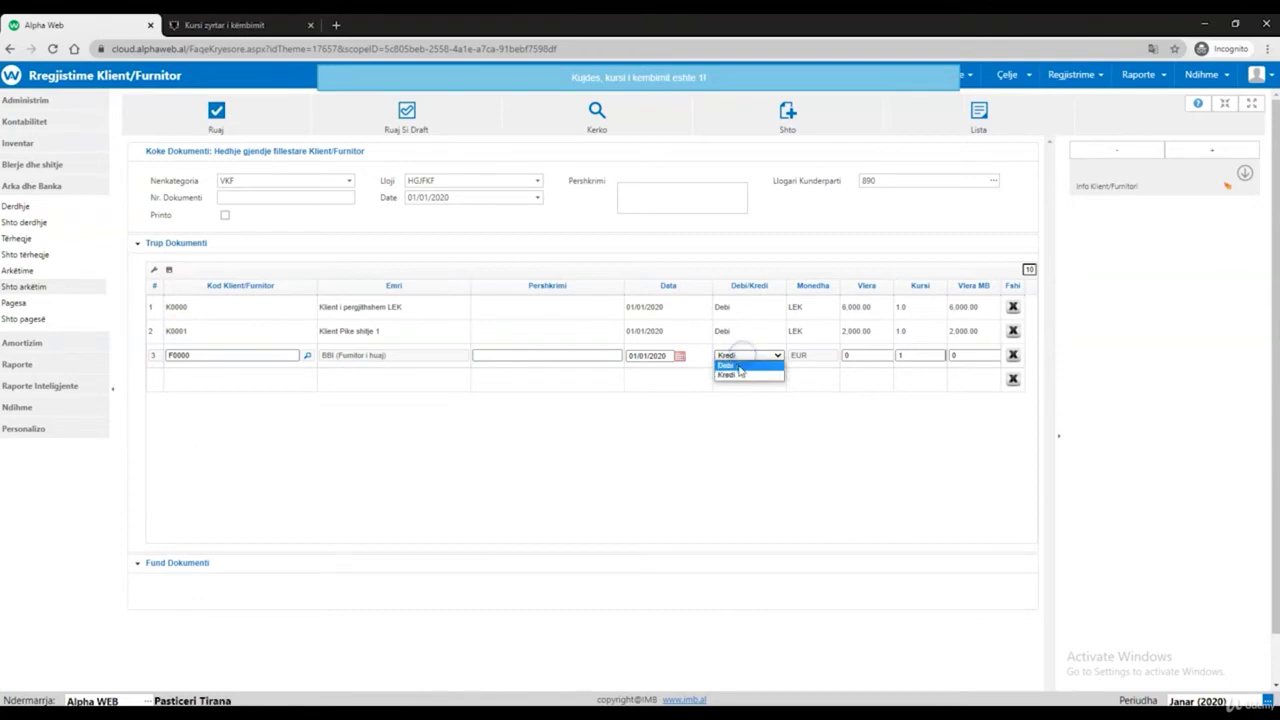
click(735, 364)
click(280, 350)
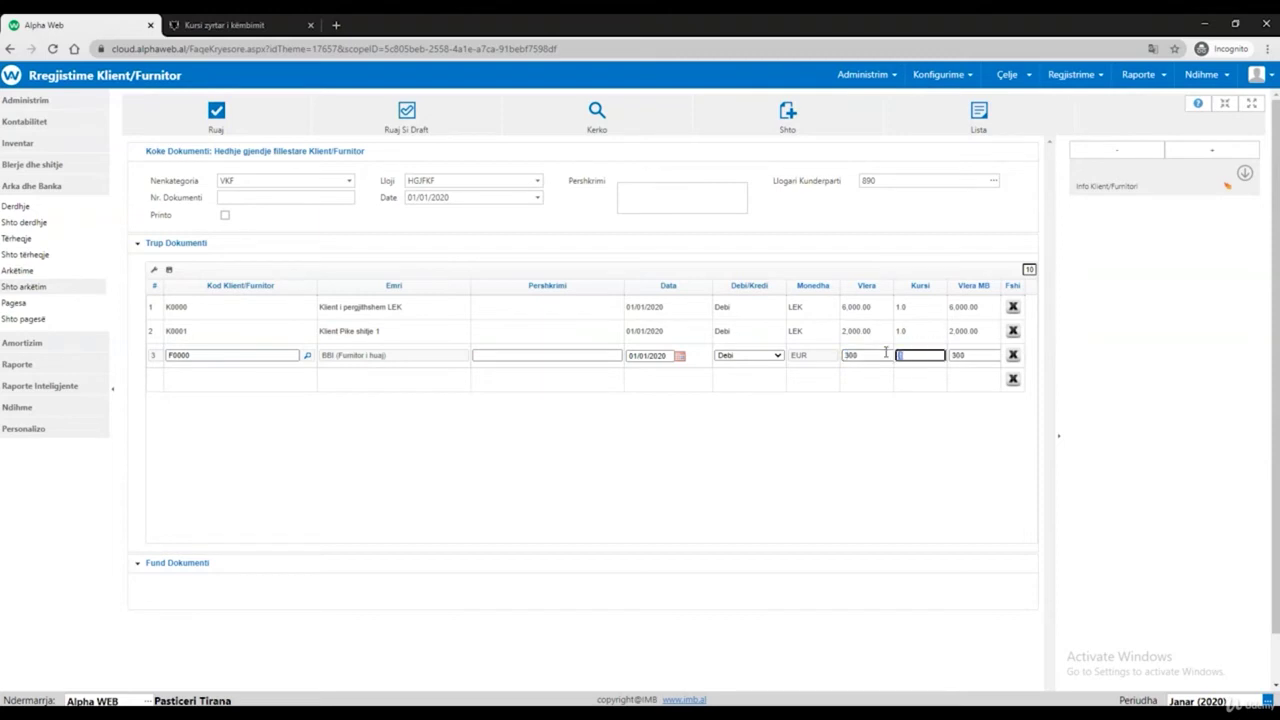
click(889, 494)
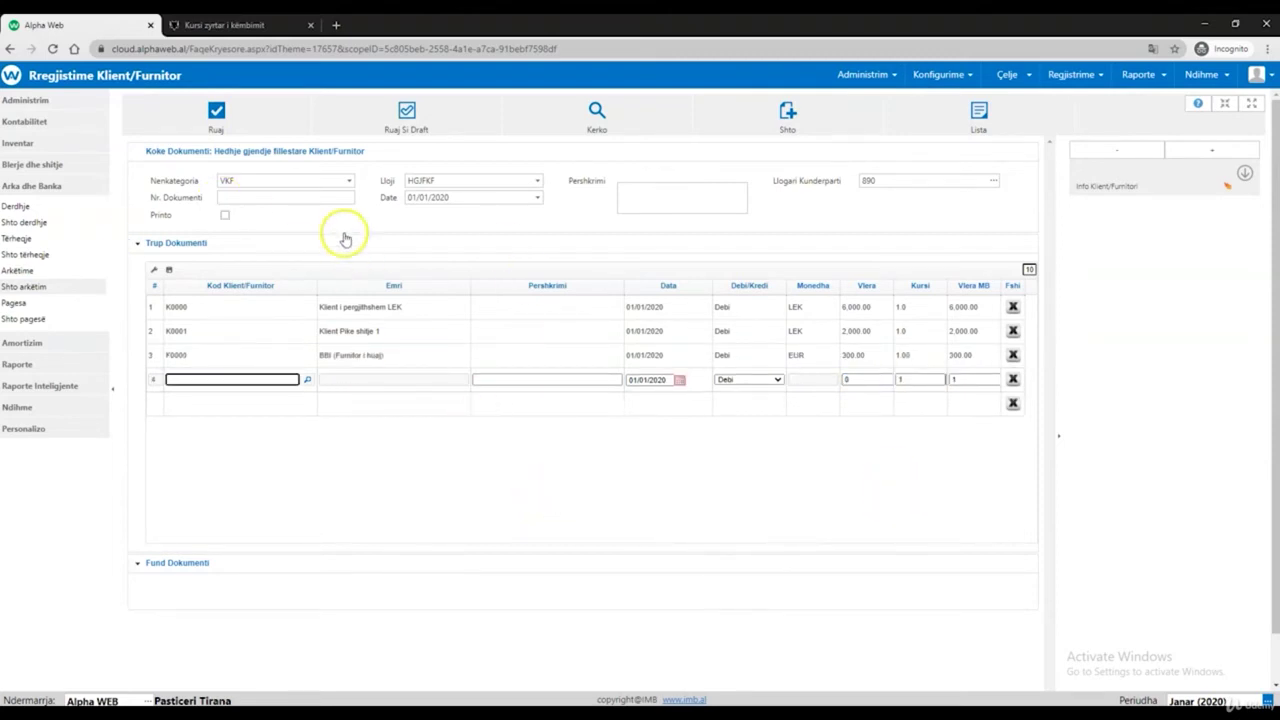
Give the client/supplier opening balance document number 01 and save it
click(334, 199)
text(01)
key(Tab)
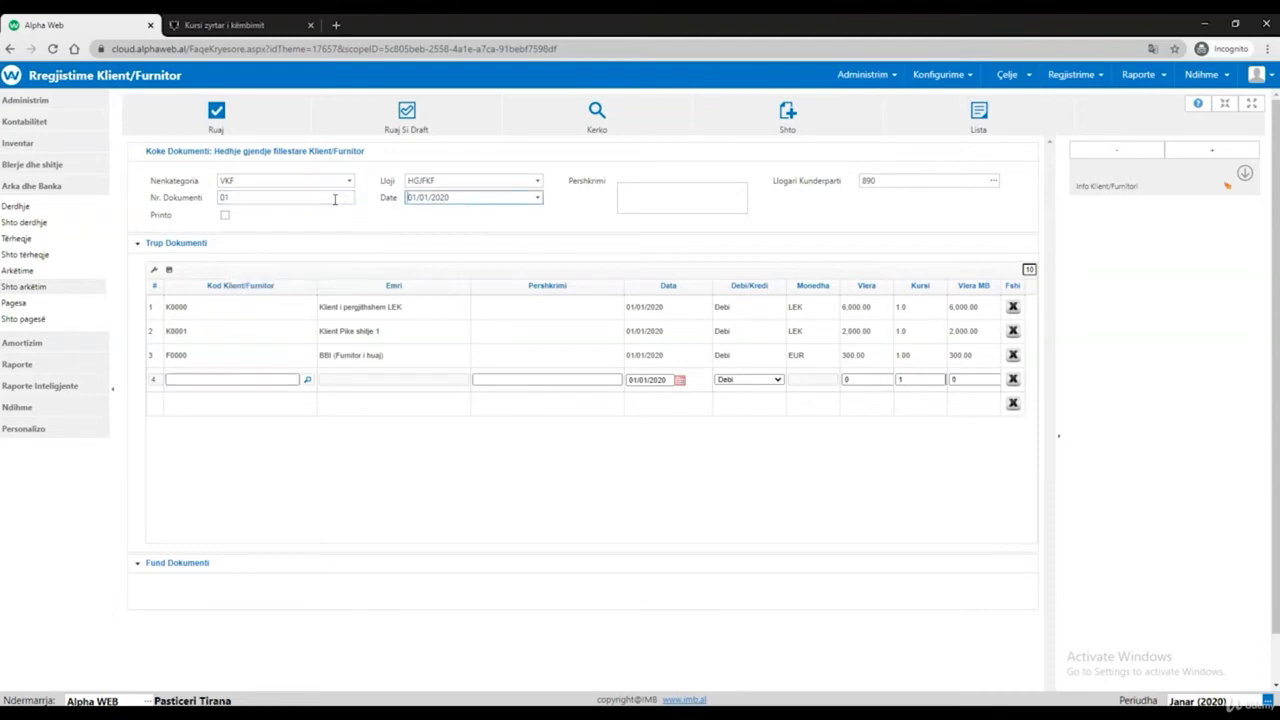
click(242, 118)
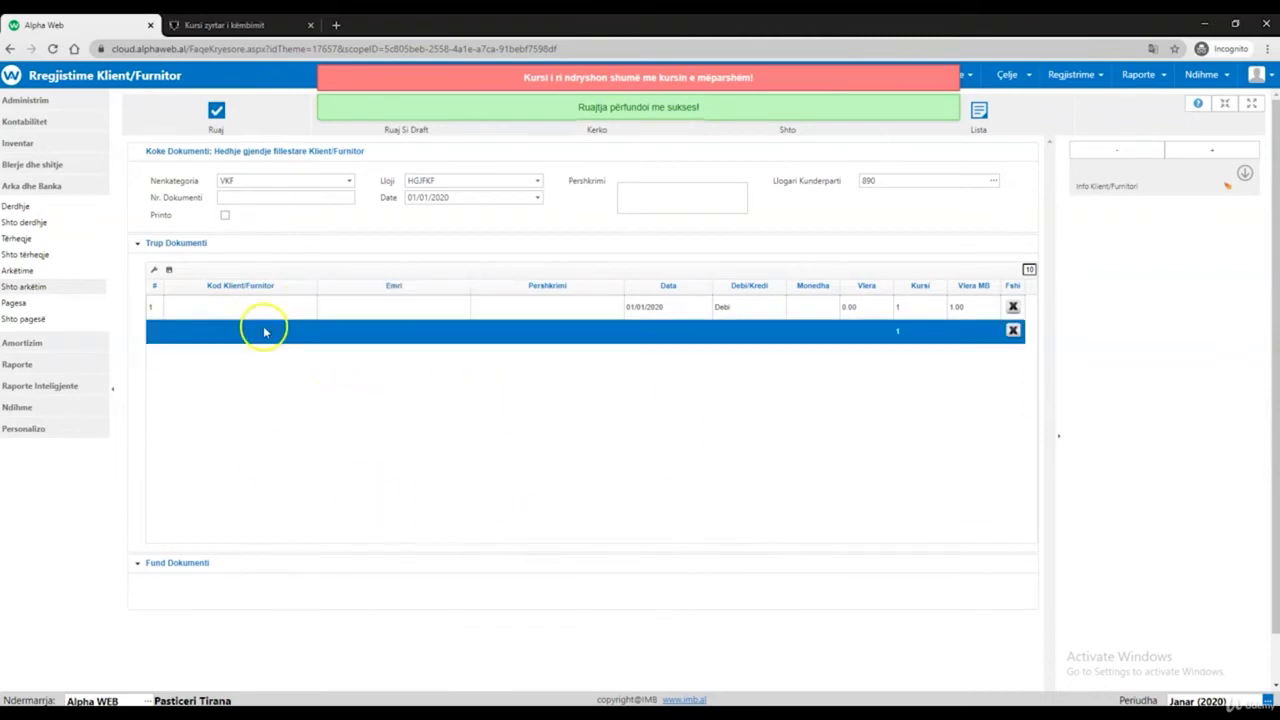
Start a new inventory entry (hyrje) of type VKM Hyrje fillestare with document number 01
click(77, 144)
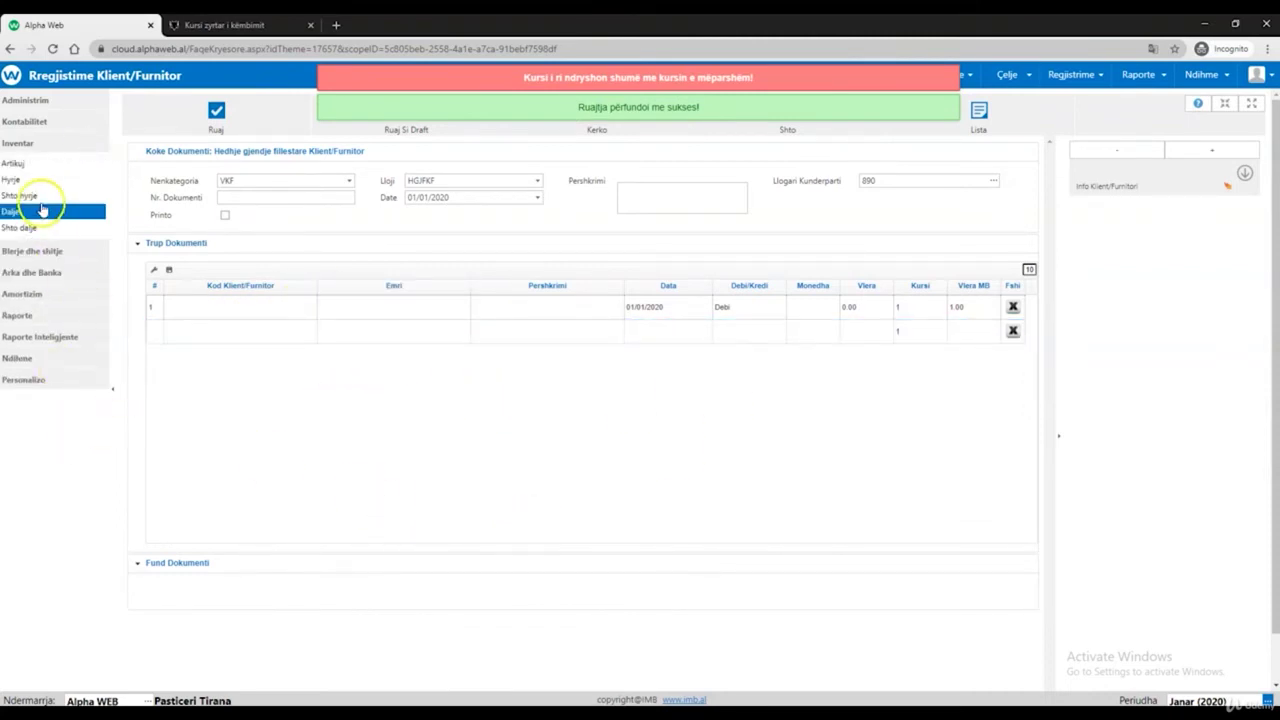
click(37, 197)
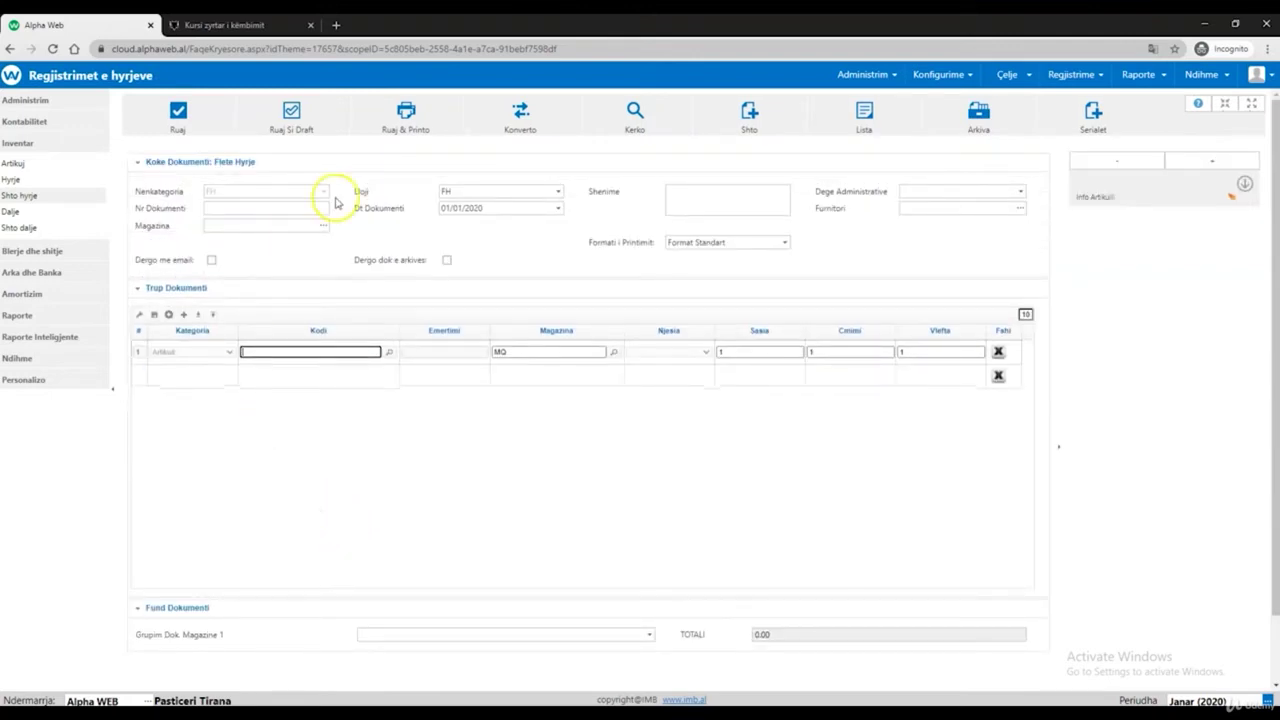
click(557, 192)
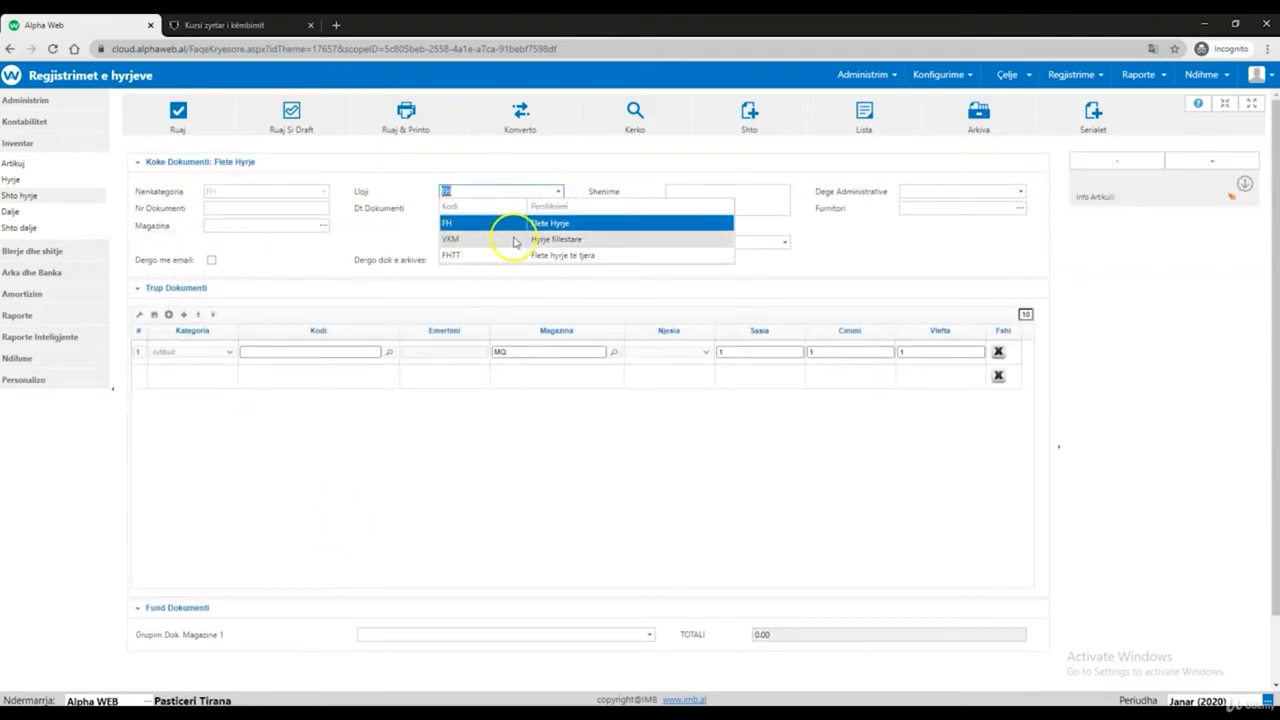
click(606, 243)
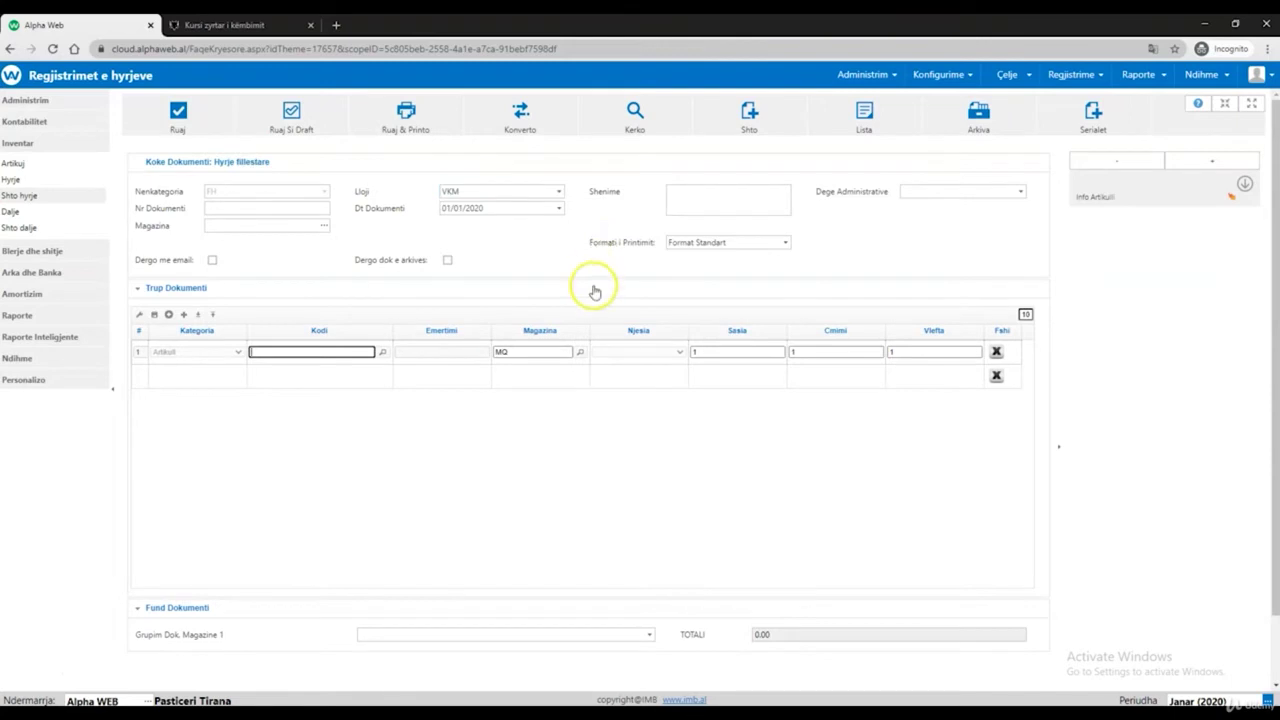
click(275, 207)
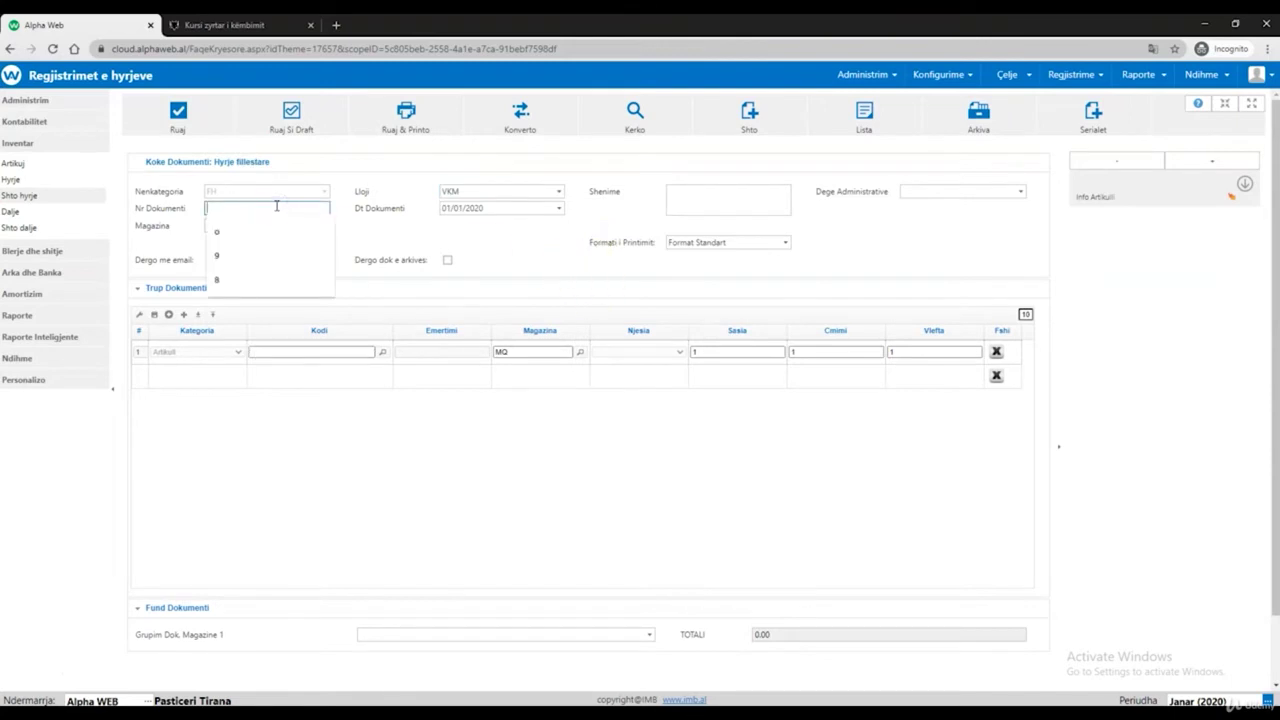
text(01)
key(Tab)
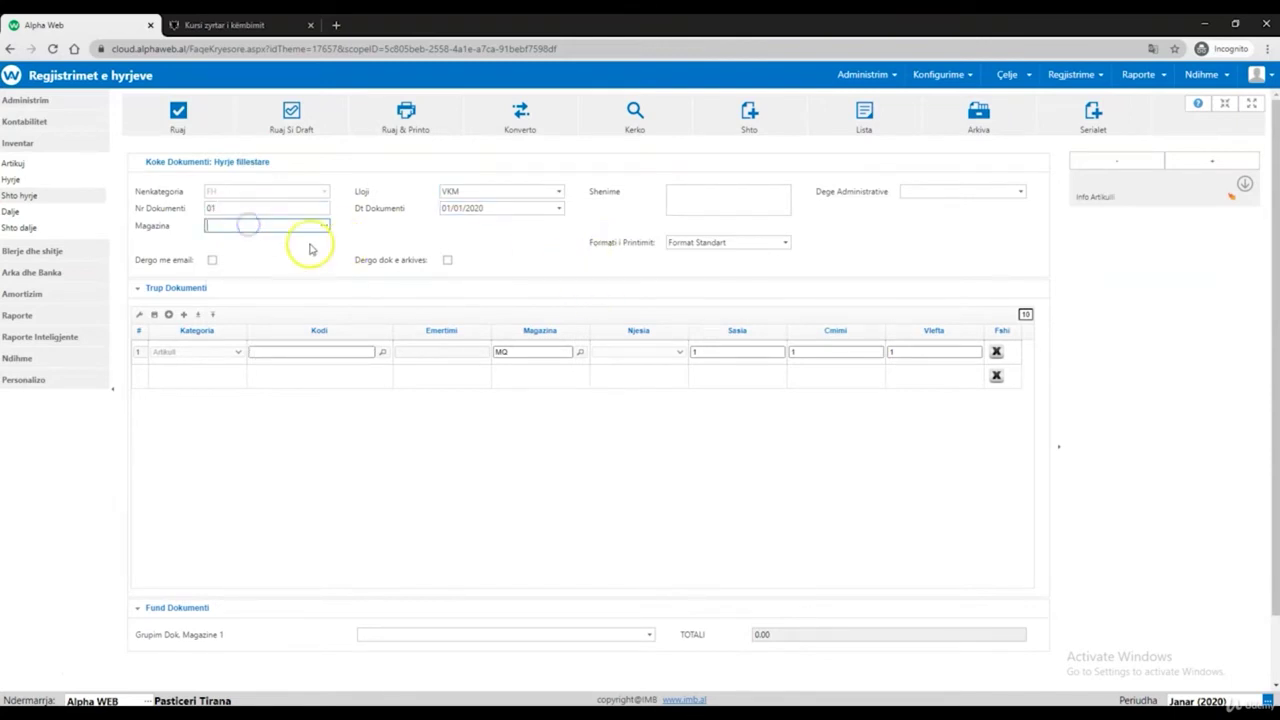
Fill the first inventory line with article 00000, quantity 30 and price 60
click(270, 352)
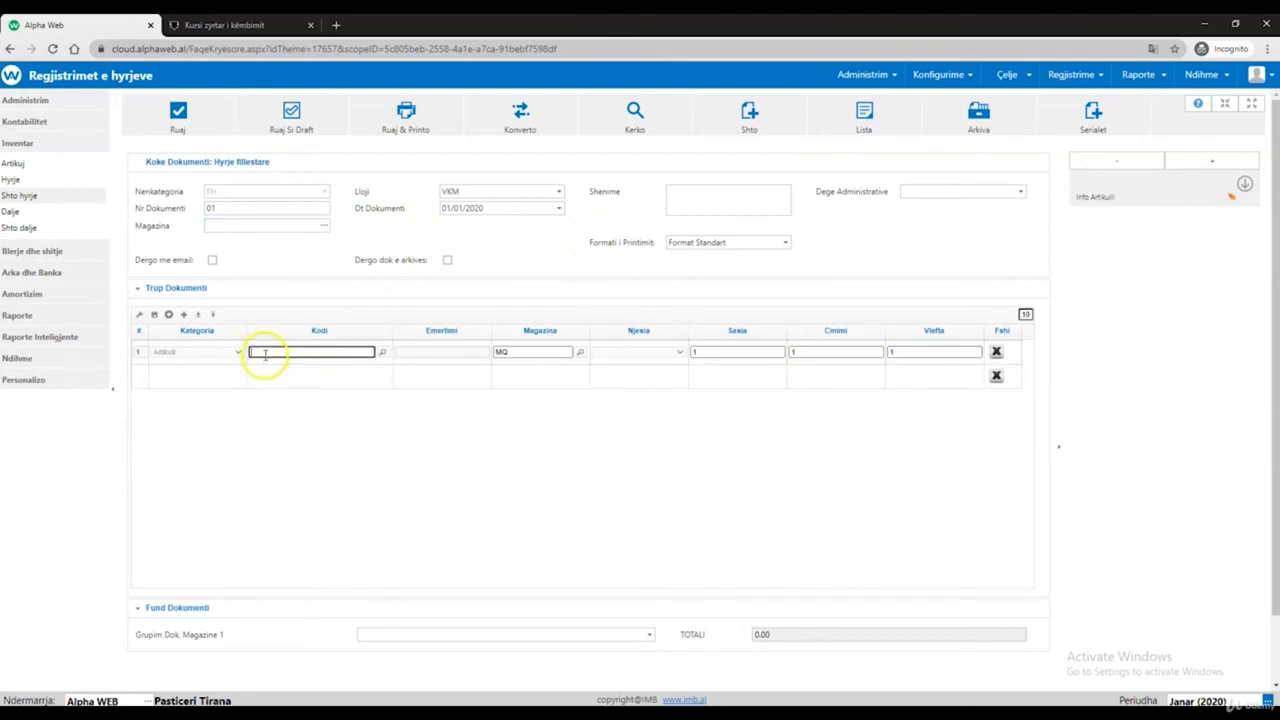
click(265, 362)
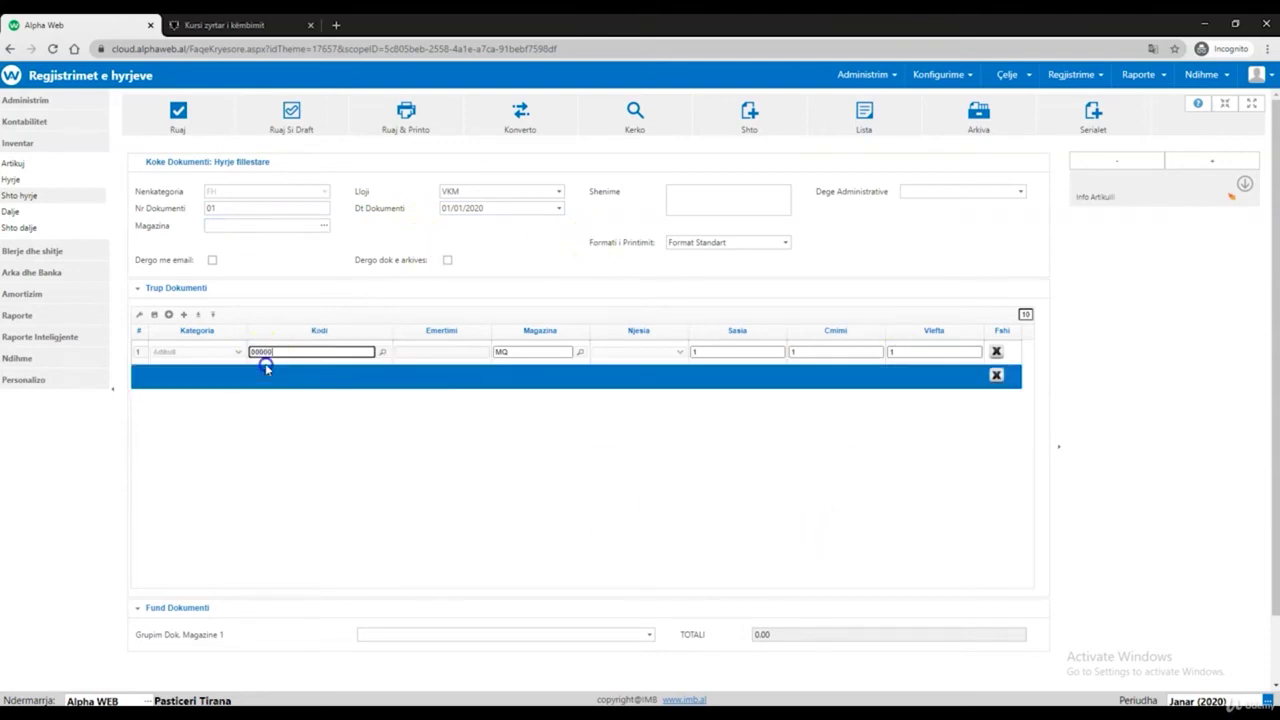
click(722, 352)
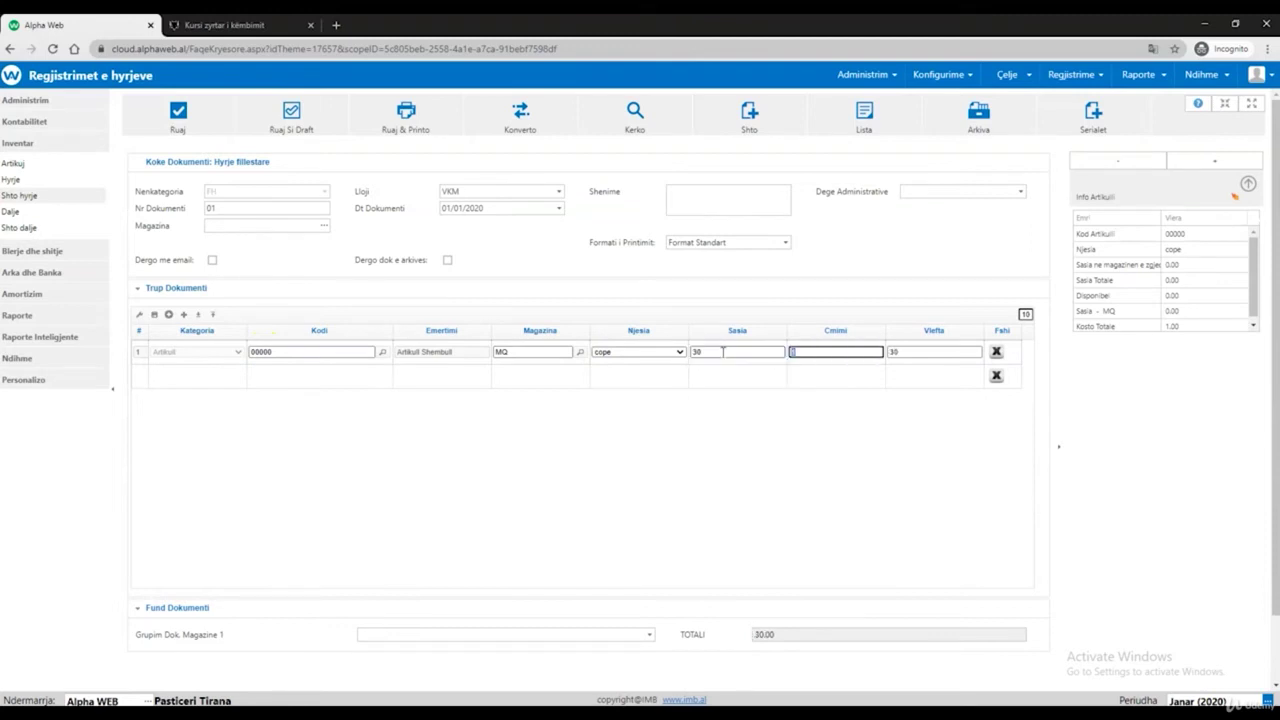
Add a second inventory line with article 00000 and agree to continue with the repeated article
click(314, 380)
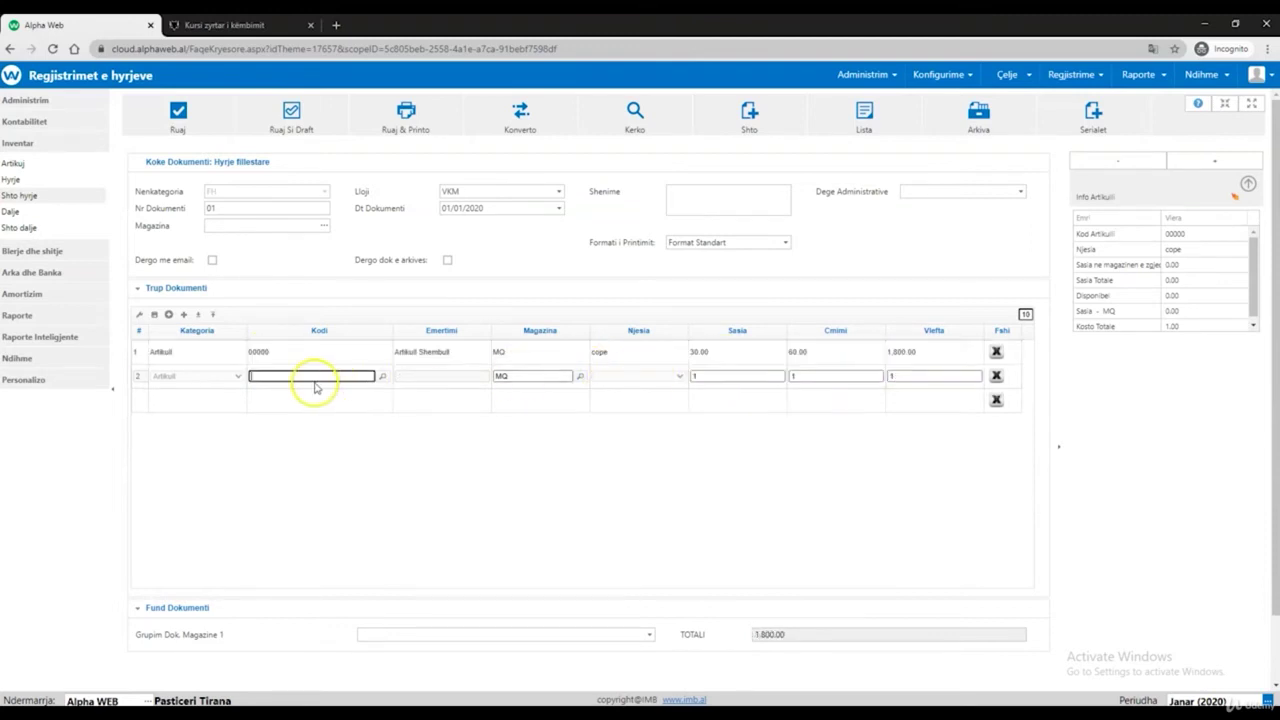
text(0)
click(280, 386)
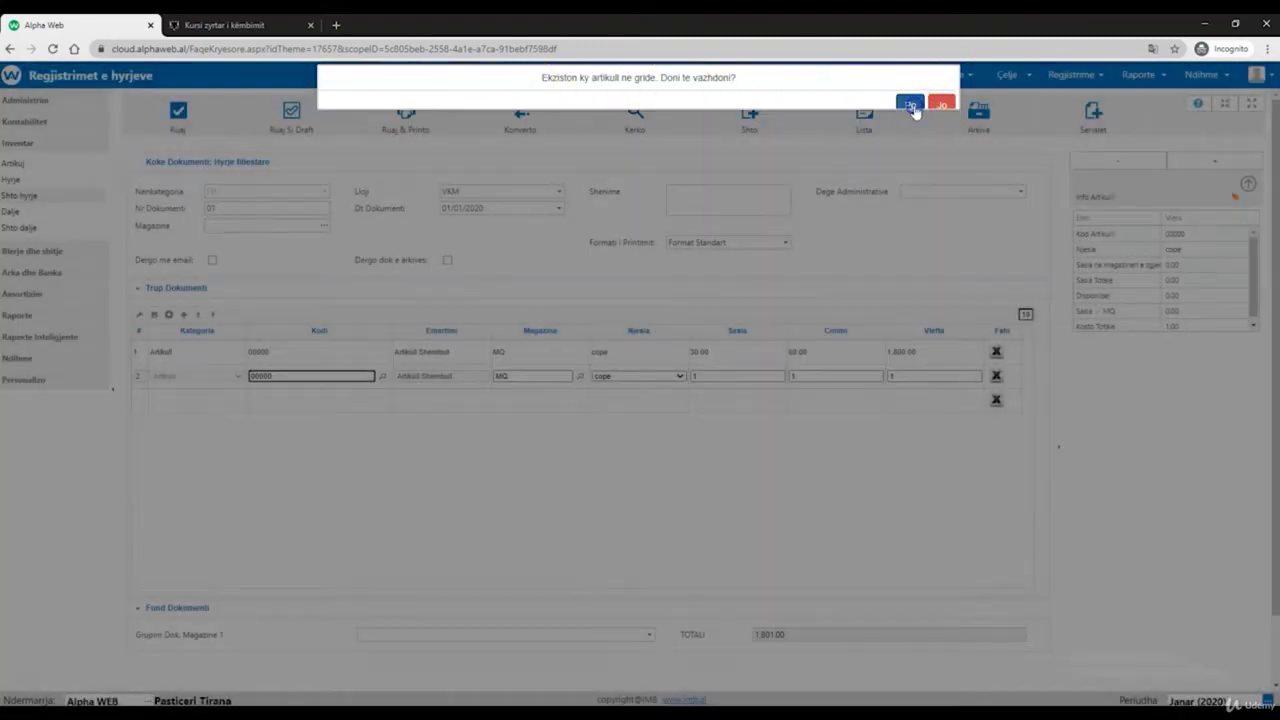
click(911, 104)
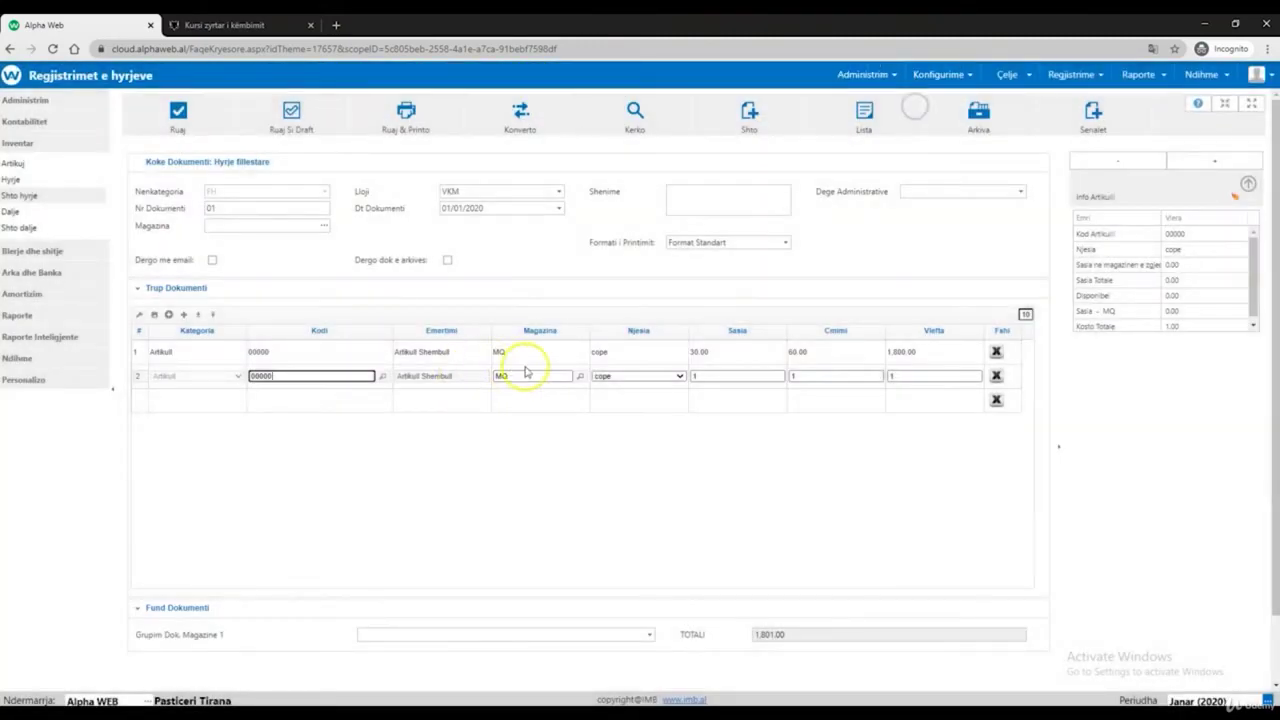
Assign the second inventory line to warehouse MSH1 with quantity 10 and price 57
click(579, 377)
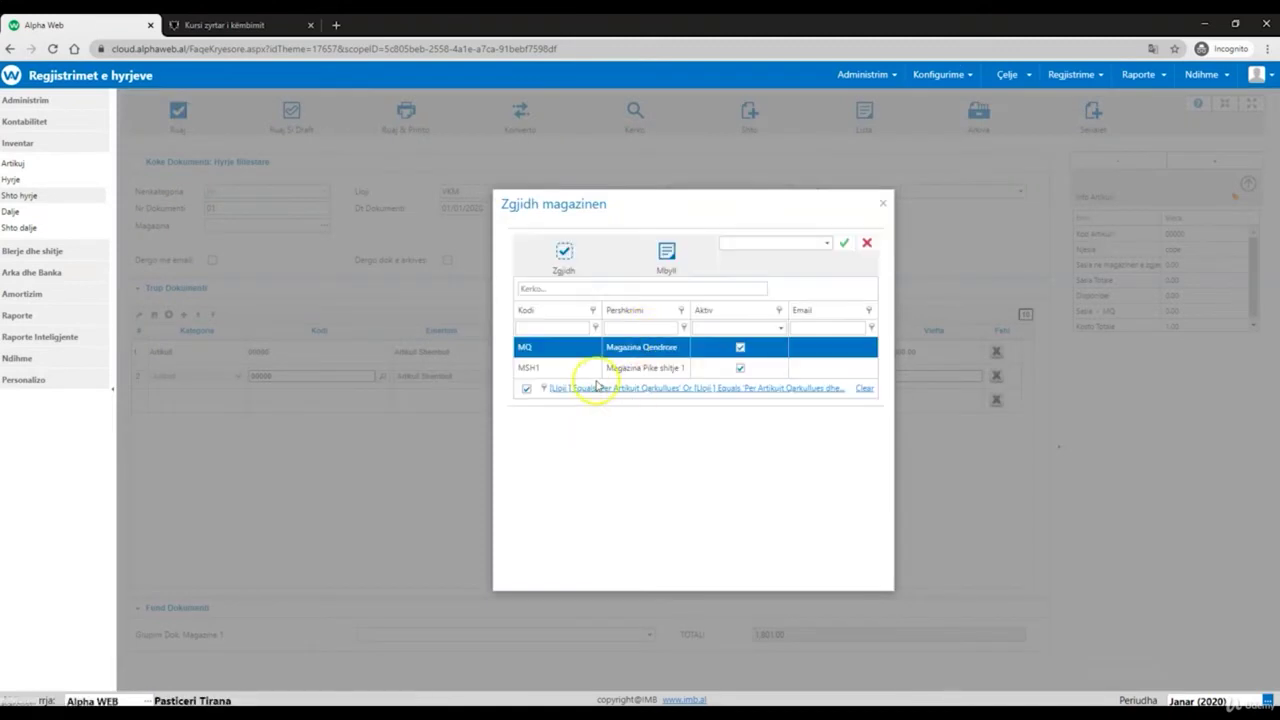
double_click(586, 367)
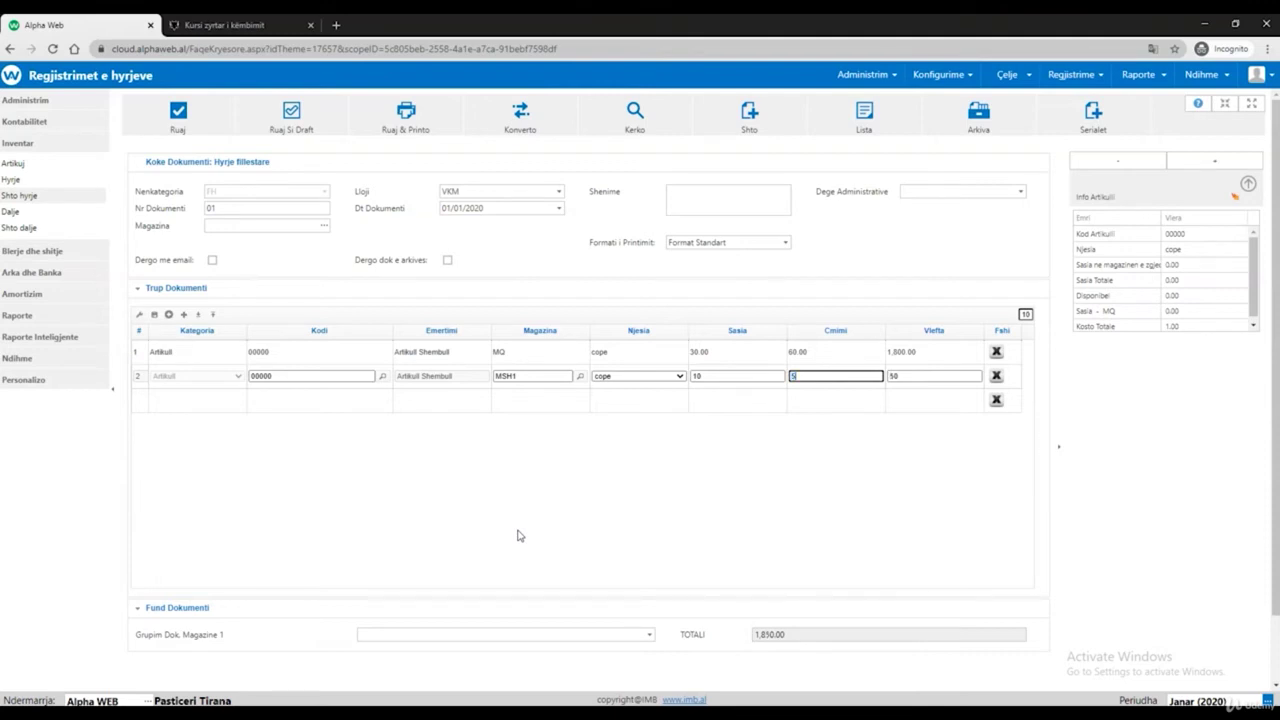
key(Return)
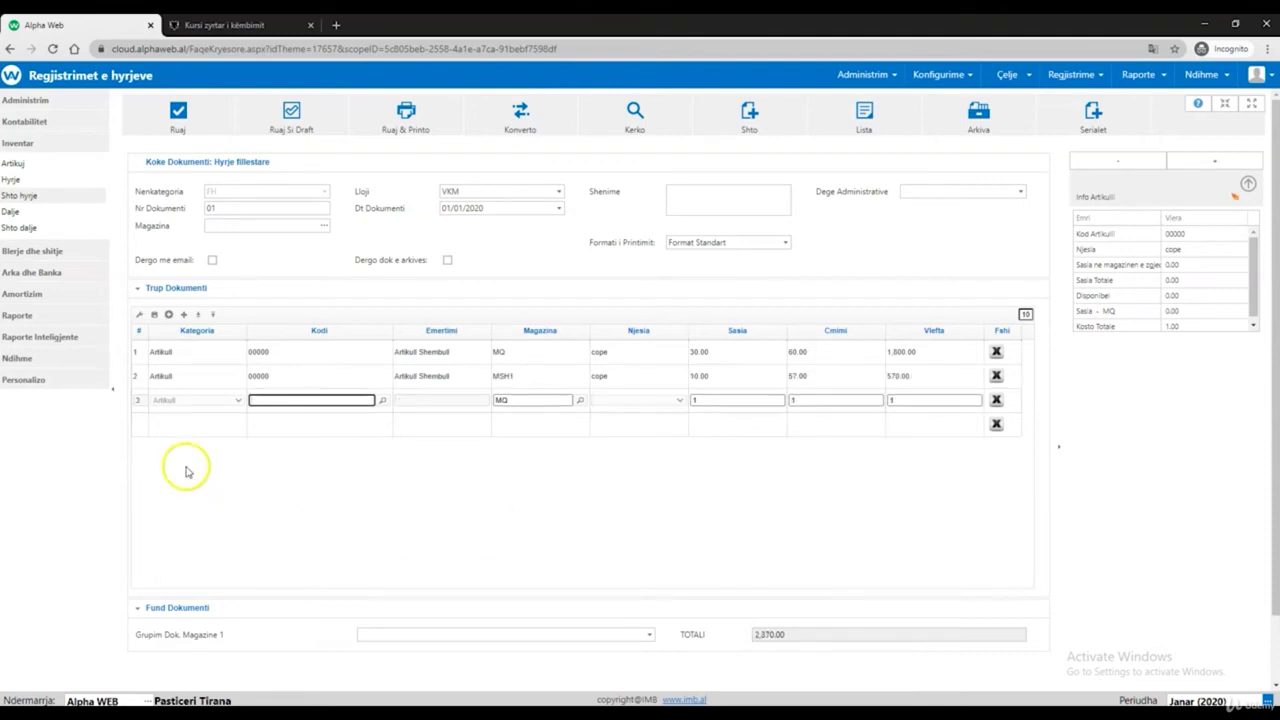
Add a third inventory line for article 00001 in warehouse MQ with quantity 90 and price 12, and save the document
click(284, 401)
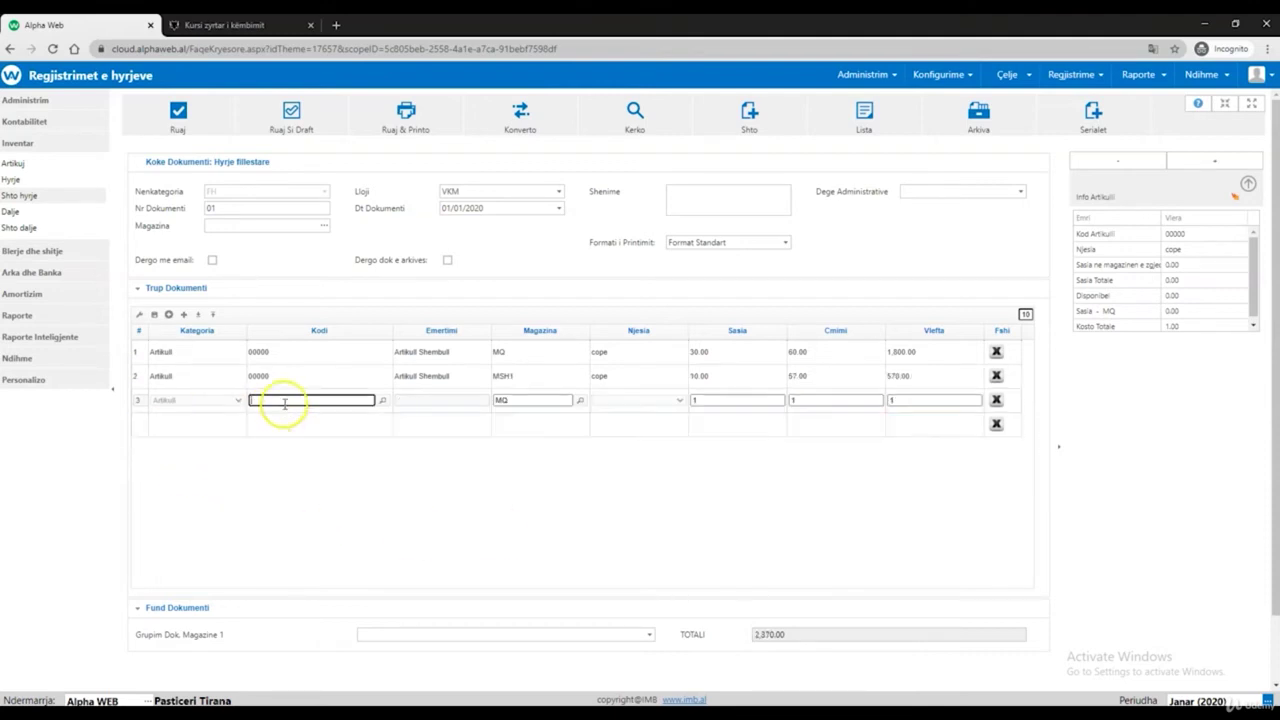
click(380, 400)
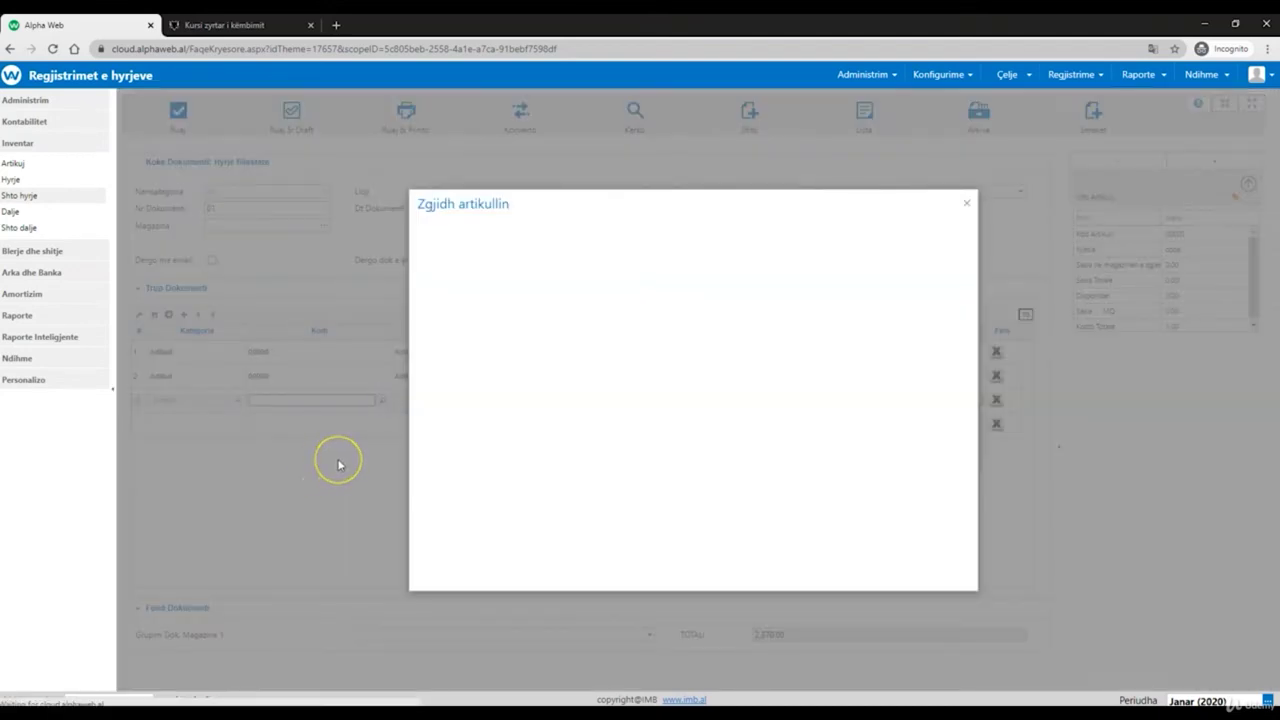
double_click(657, 430)
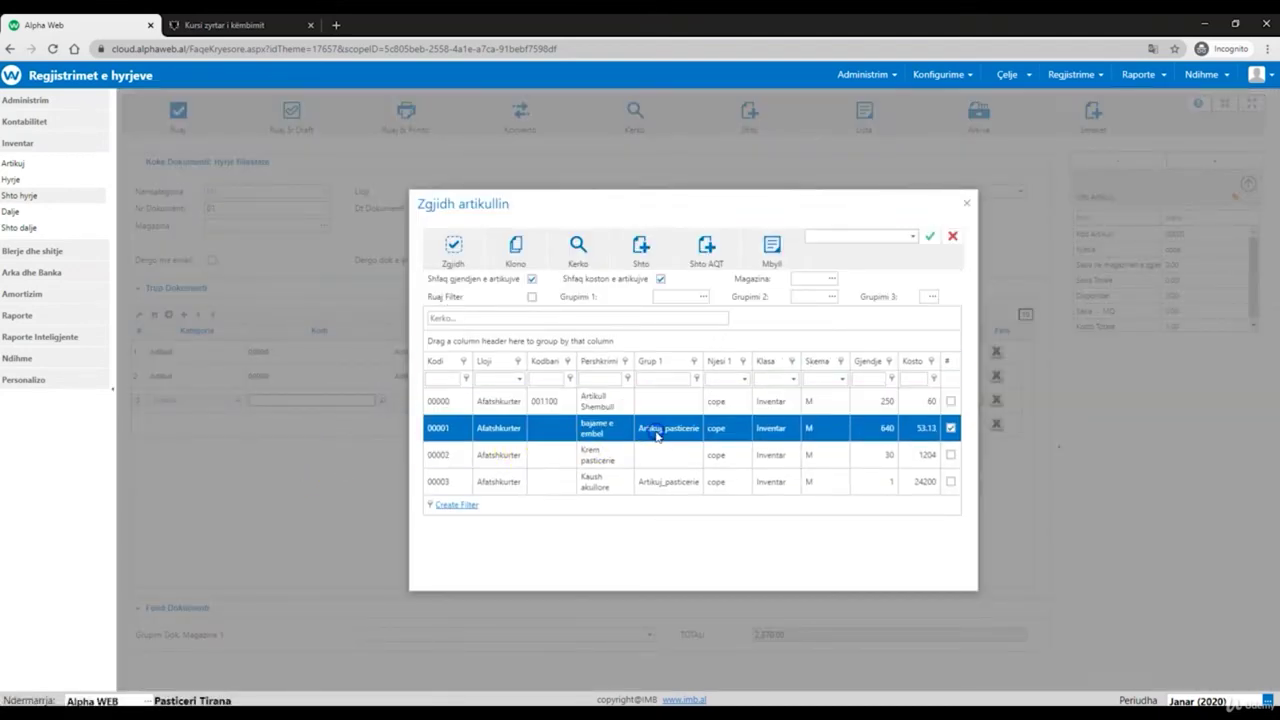
key(Tab)
key(Tab)
key(Tab)
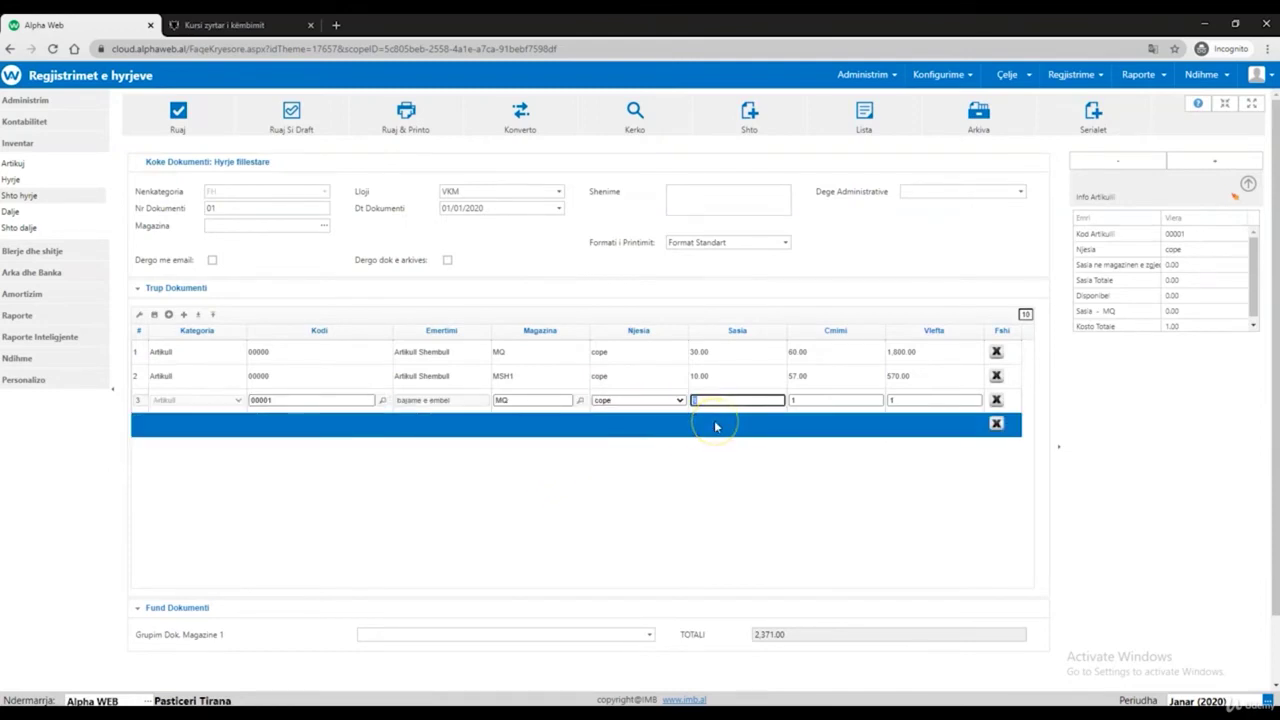
key(Tab)
text(12)
key(Tab)
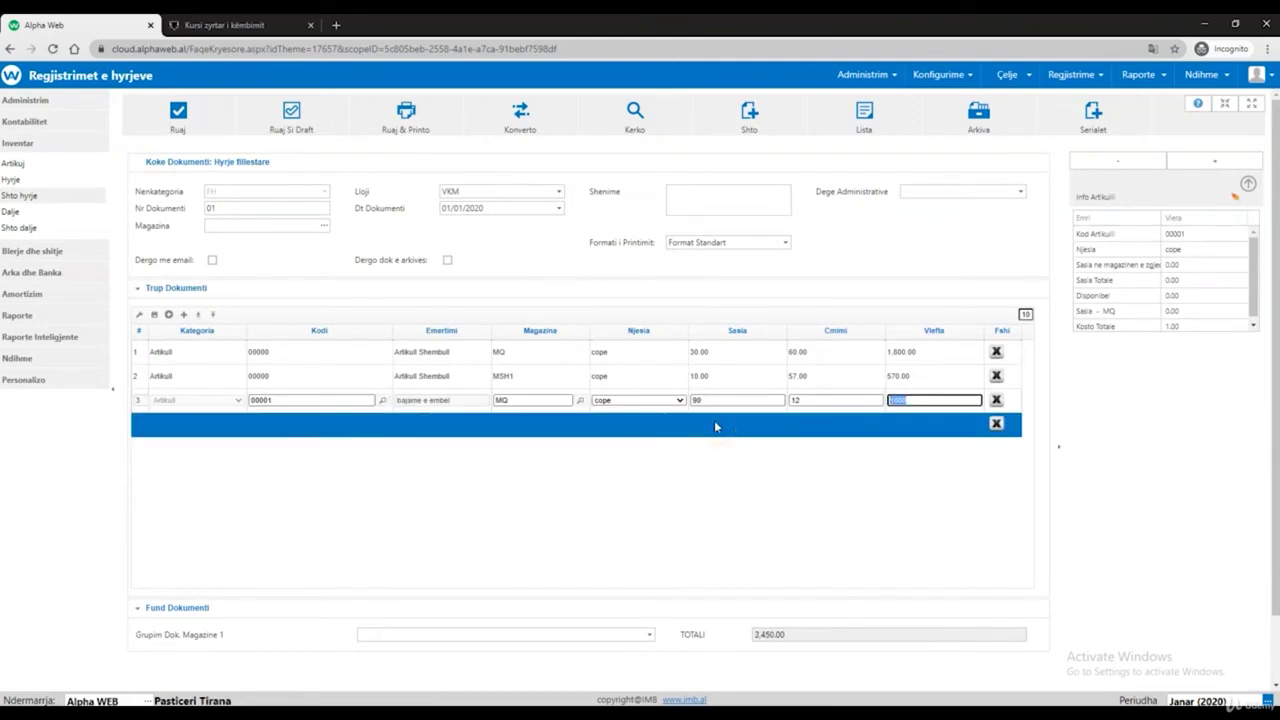
click(715, 427)
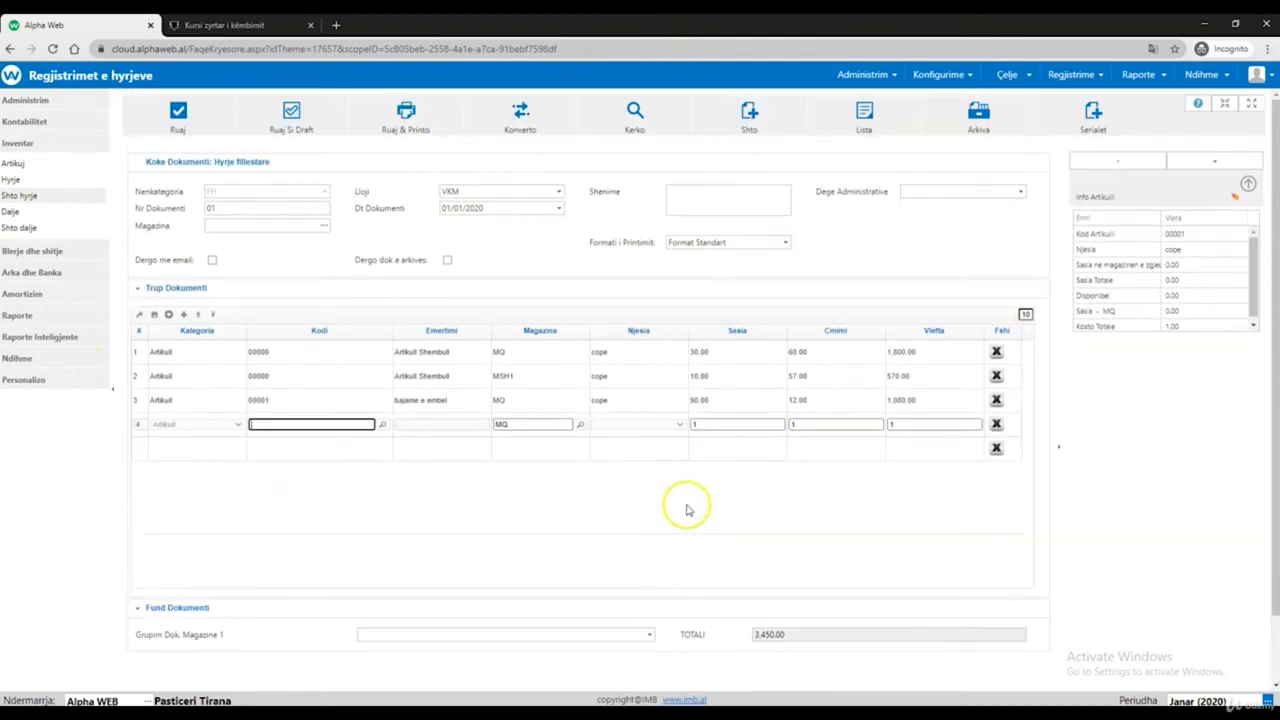
click(203, 136)
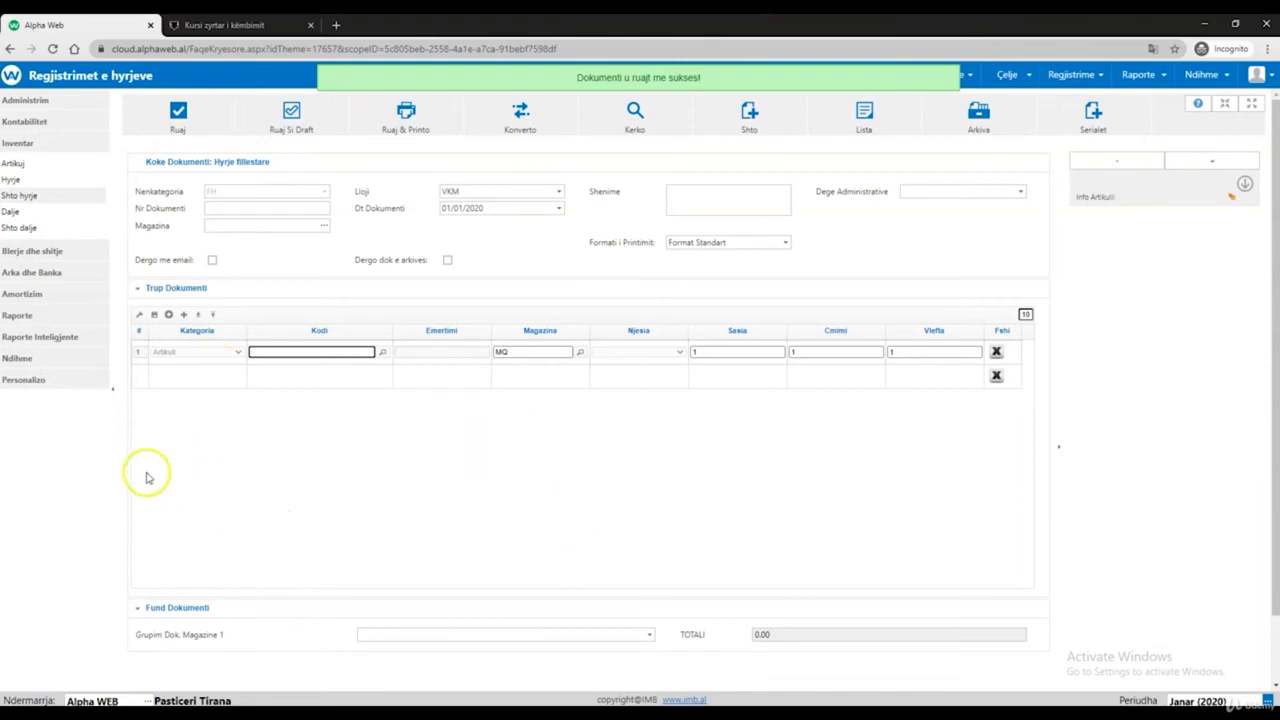
Start a new accounting journal entry (Fletë kontabël) with document number 02
click(38, 121)
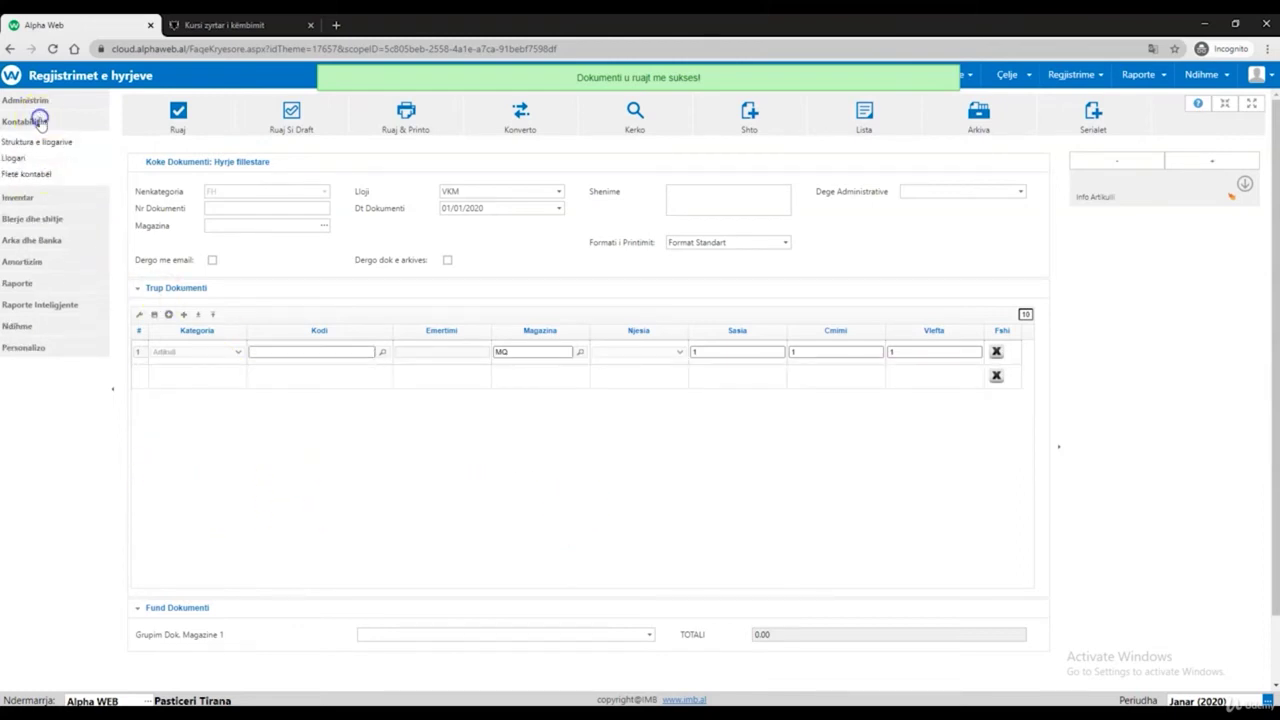
click(52, 173)
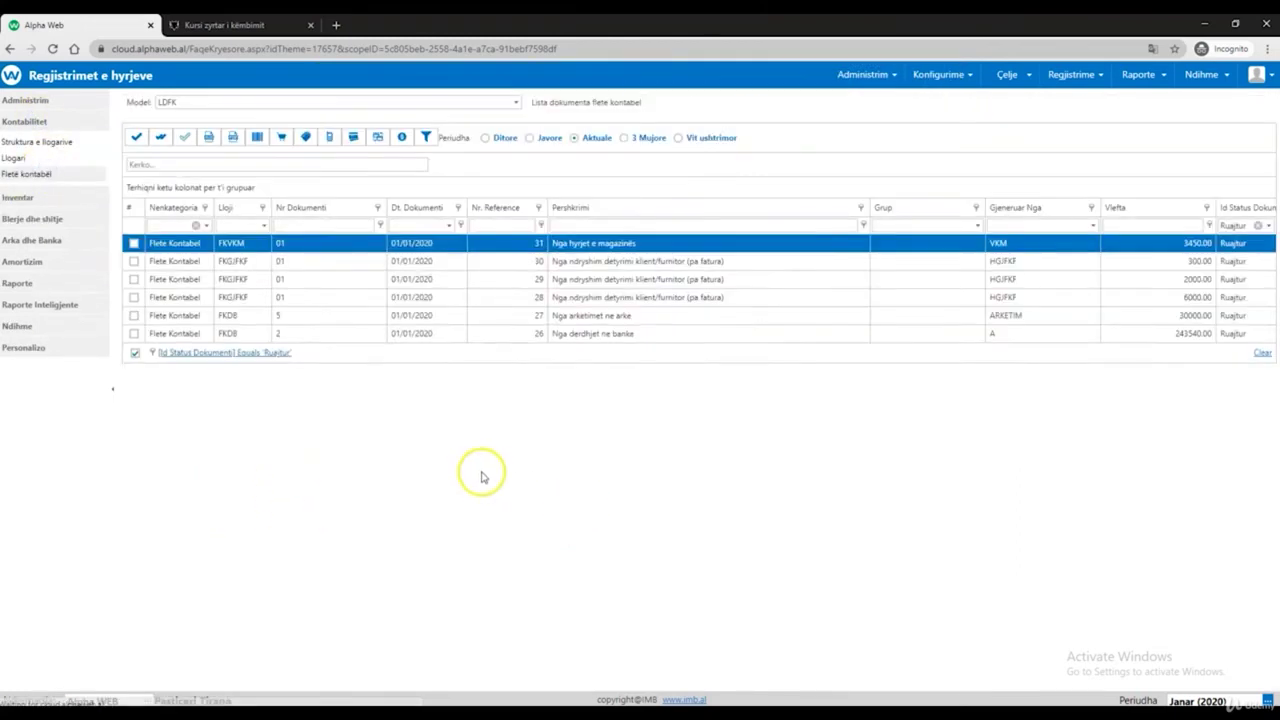
click(219, 141)
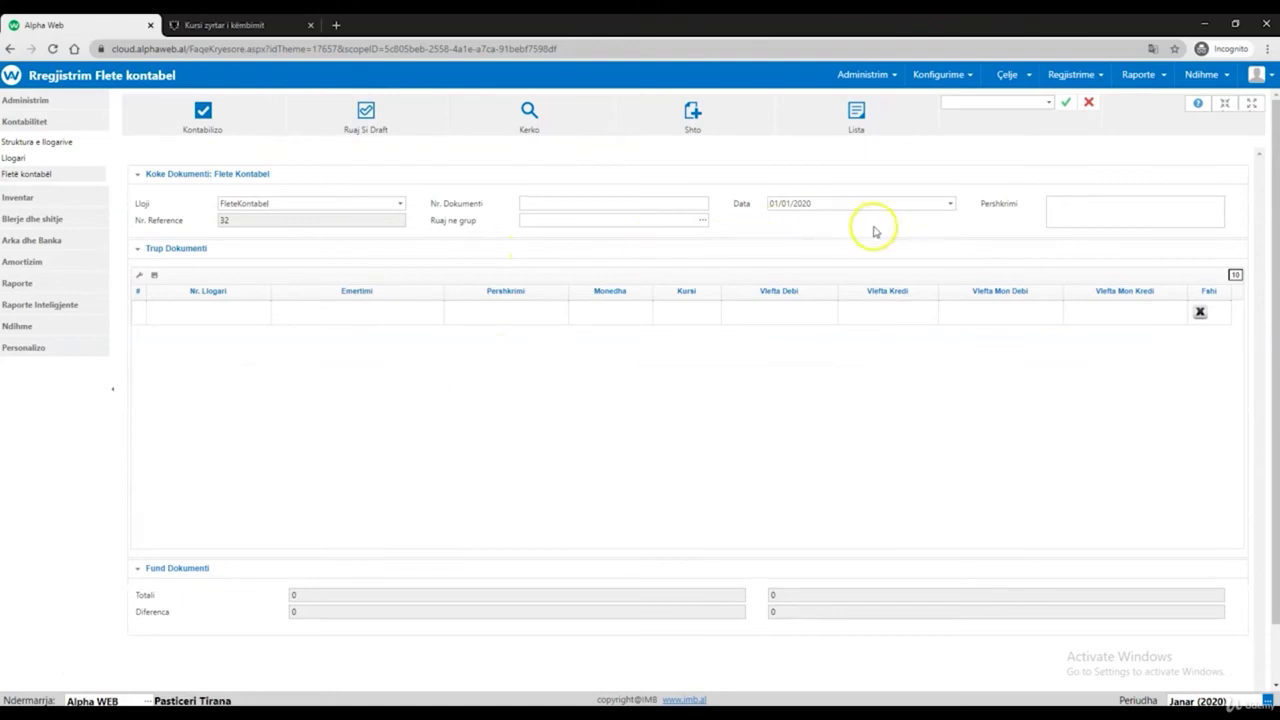
click(588, 203)
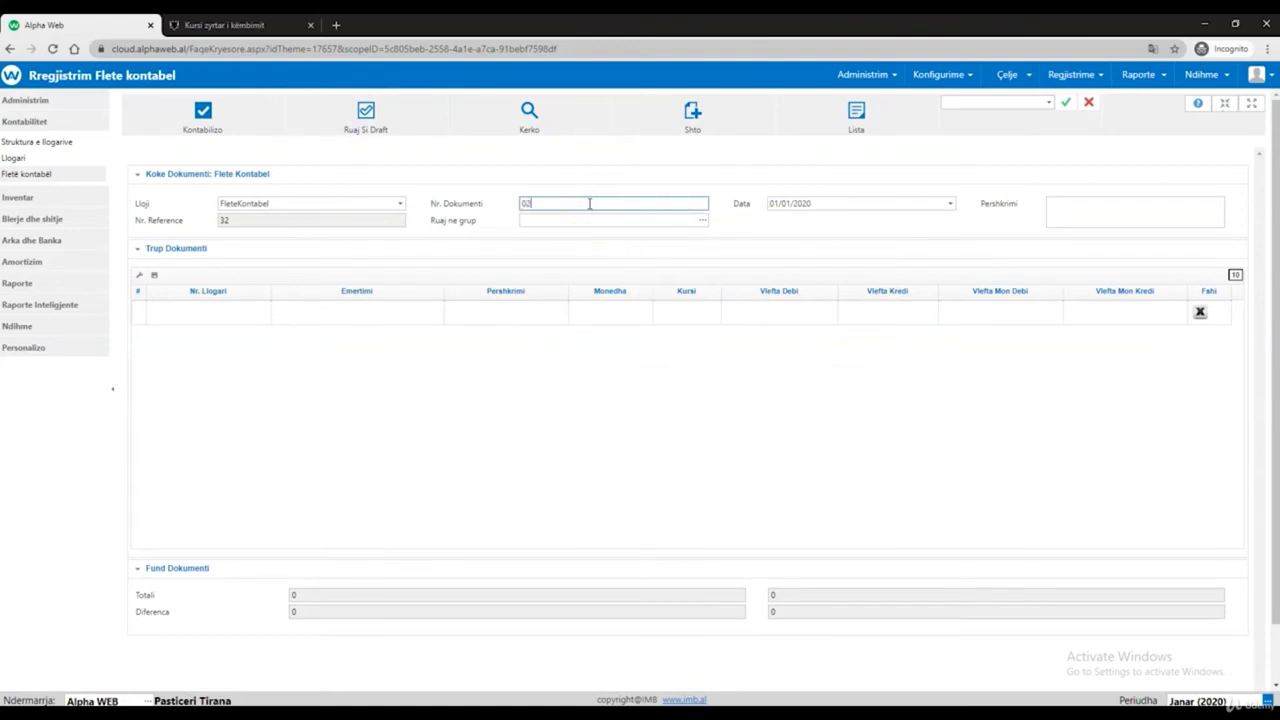
Fill the first journal line with account 101 Kapitali i paguar and a credit value of 160000
click(166, 316)
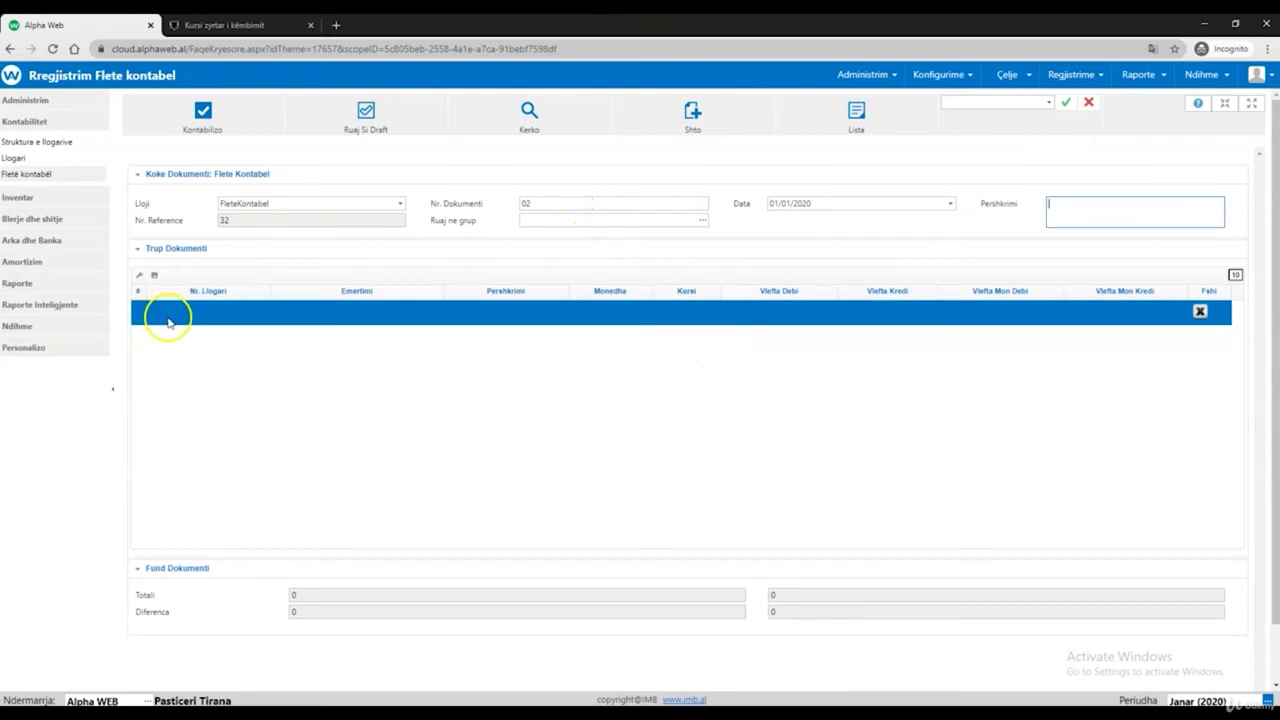
click(257, 339)
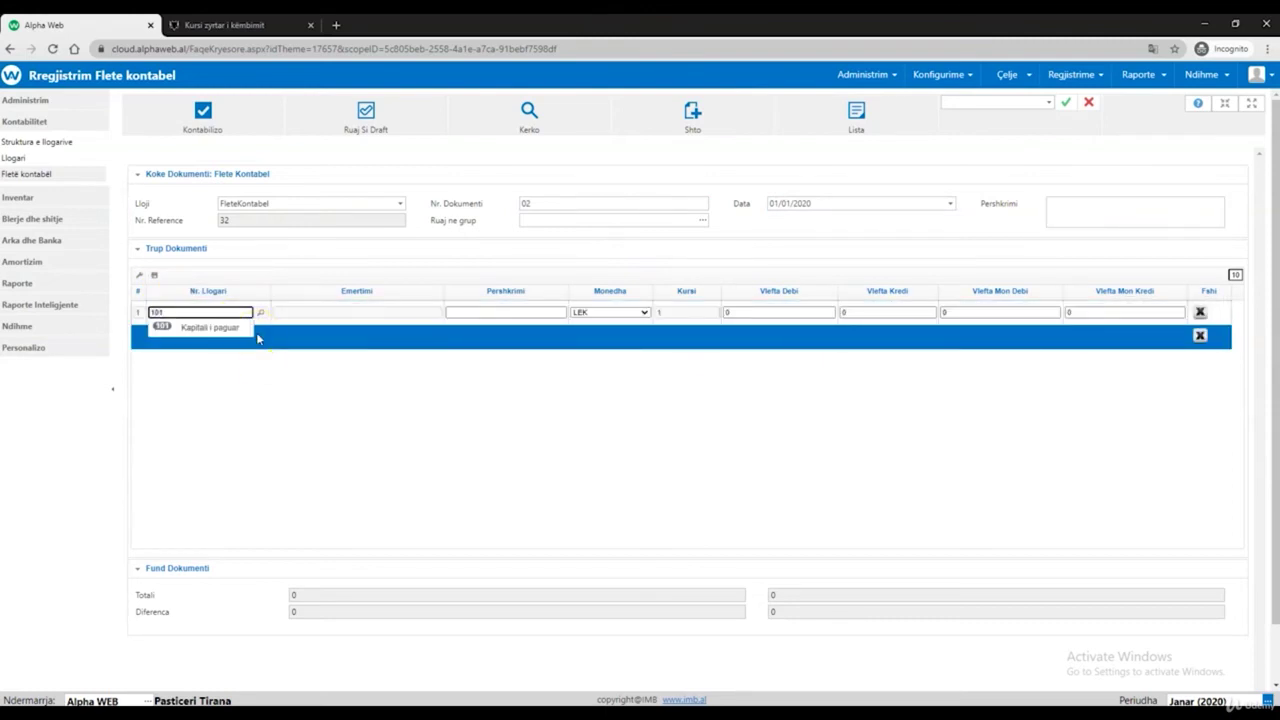
click(214, 326)
click(316, 424)
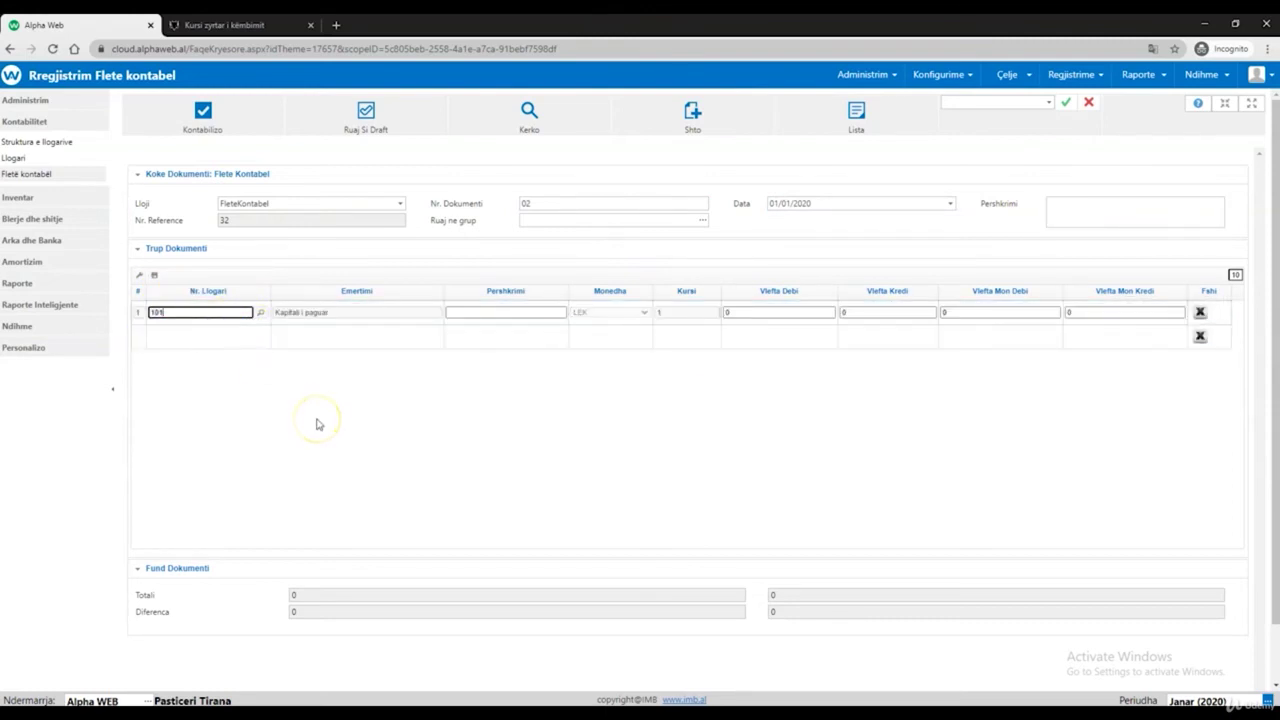
key(Tab)
key(Tab)
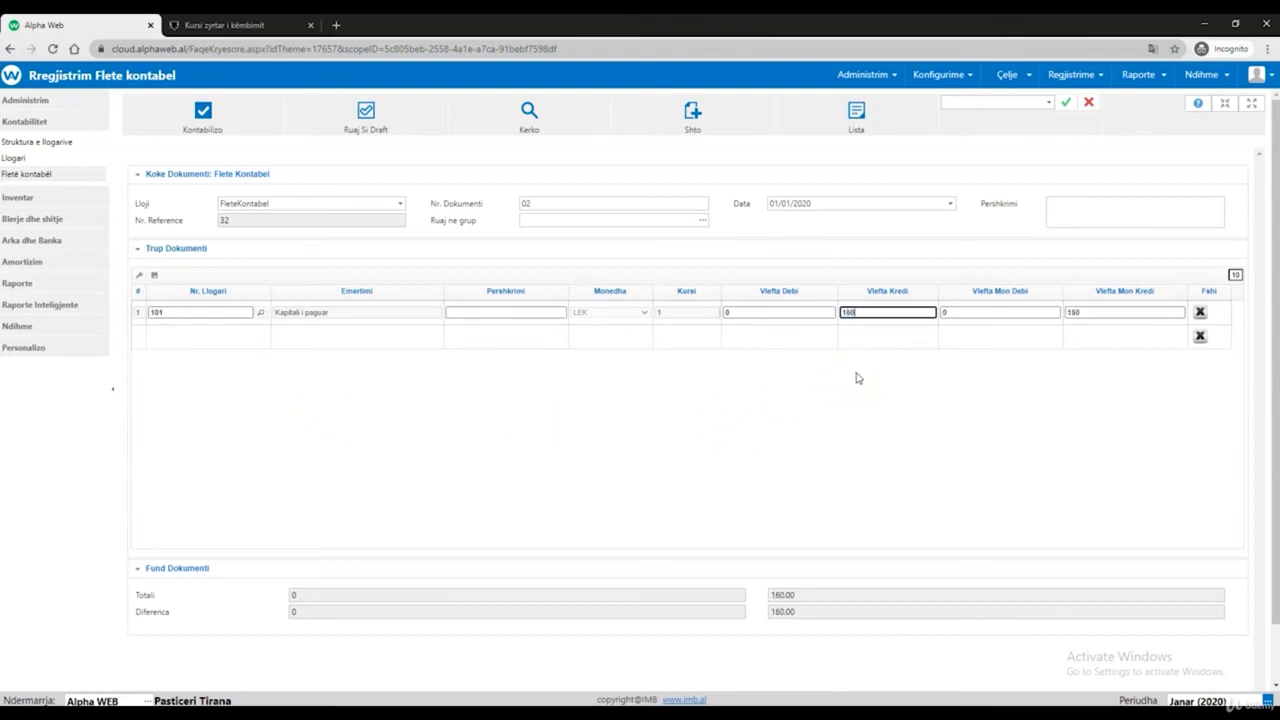
key(Tab)
key(Tab)
key(Tab)
key(Tab)
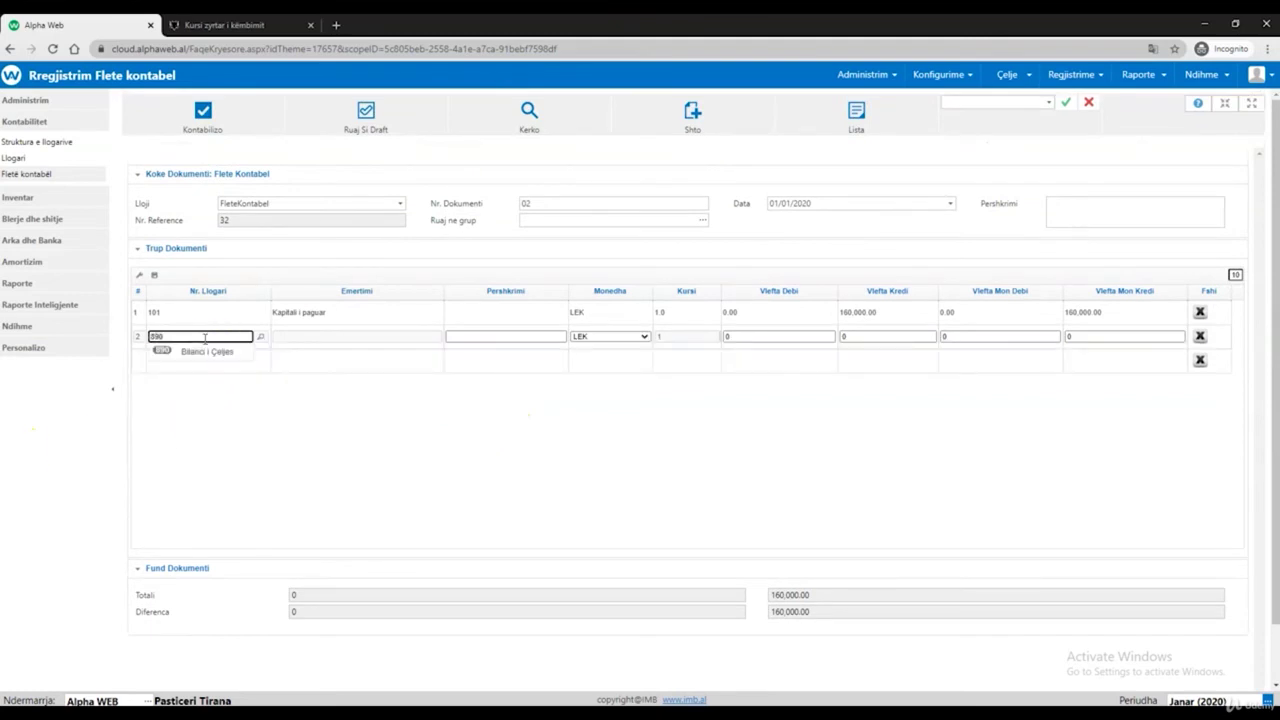
Make the second journal line account 890 Bilanci i Çeljes with a debit value of 160000
click(207, 351)
key(Tab)
key(Tab)
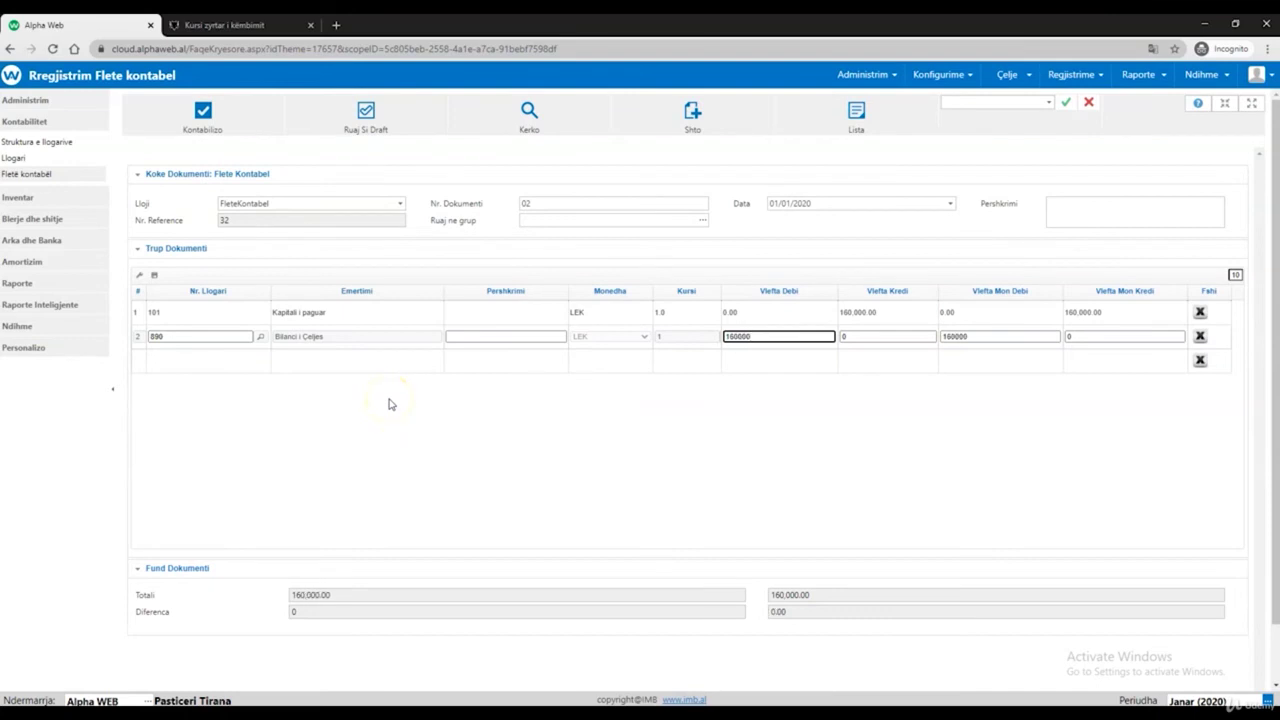
key(Tab)
key(Tab)
key(Tab)
key(Tab)
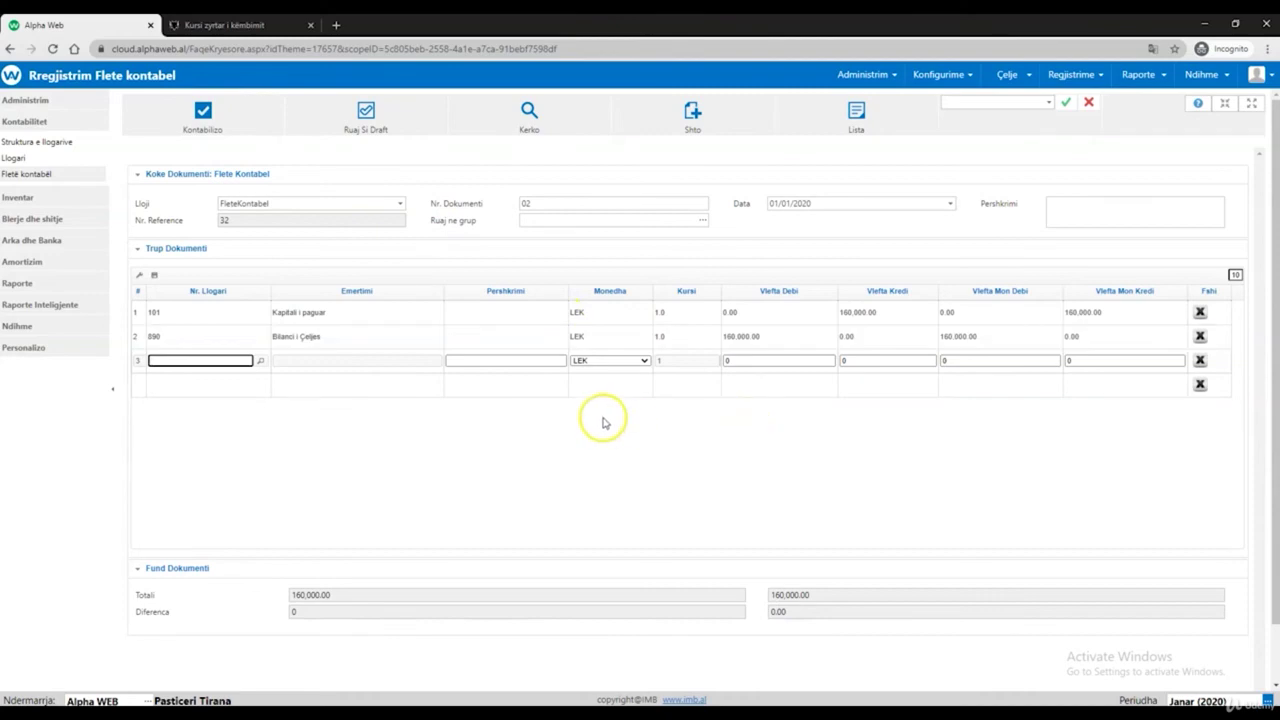
Replace the 890 line with one for account 421 Paga dhe shpërblime, and delete that line too
click(1200, 337)
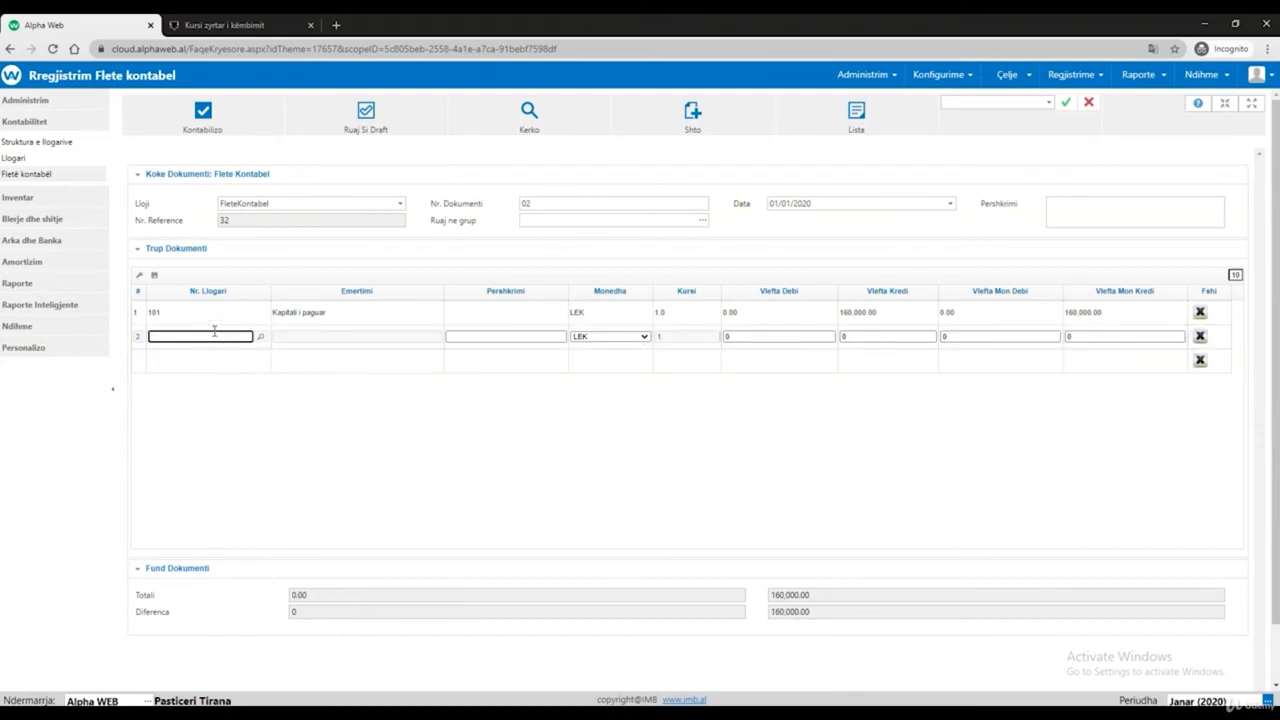
text(1)
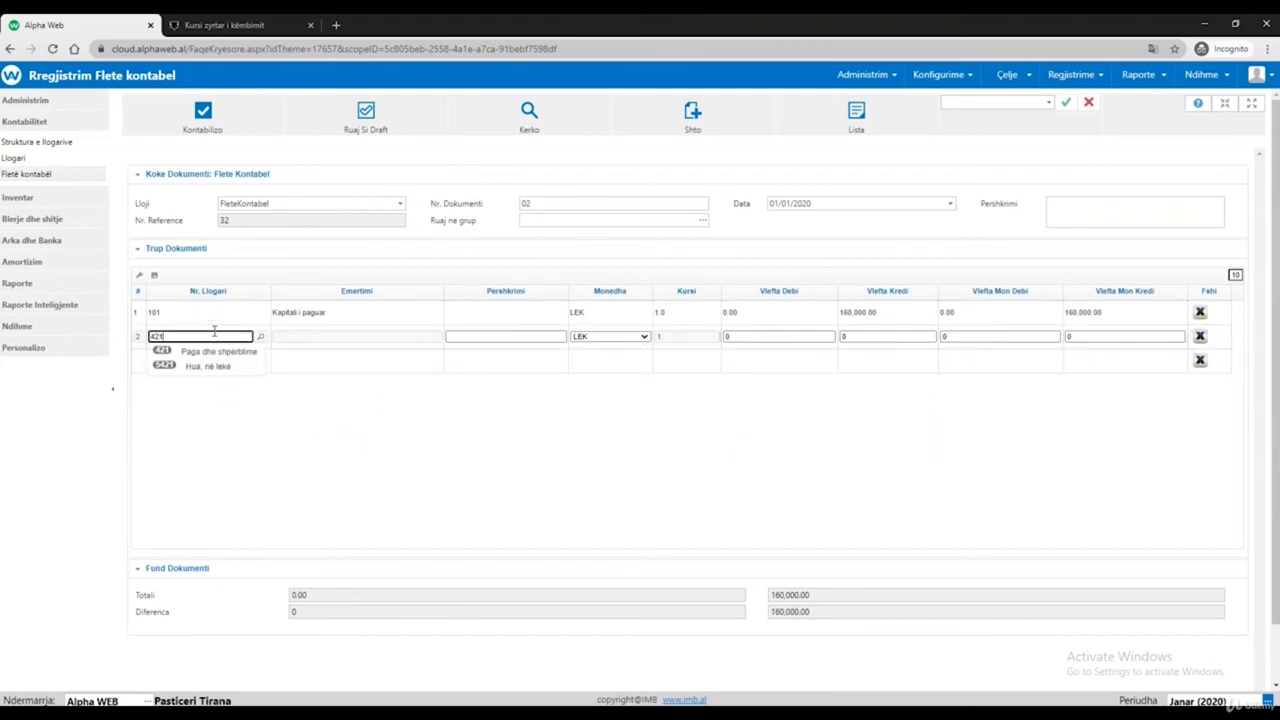
click(210, 351)
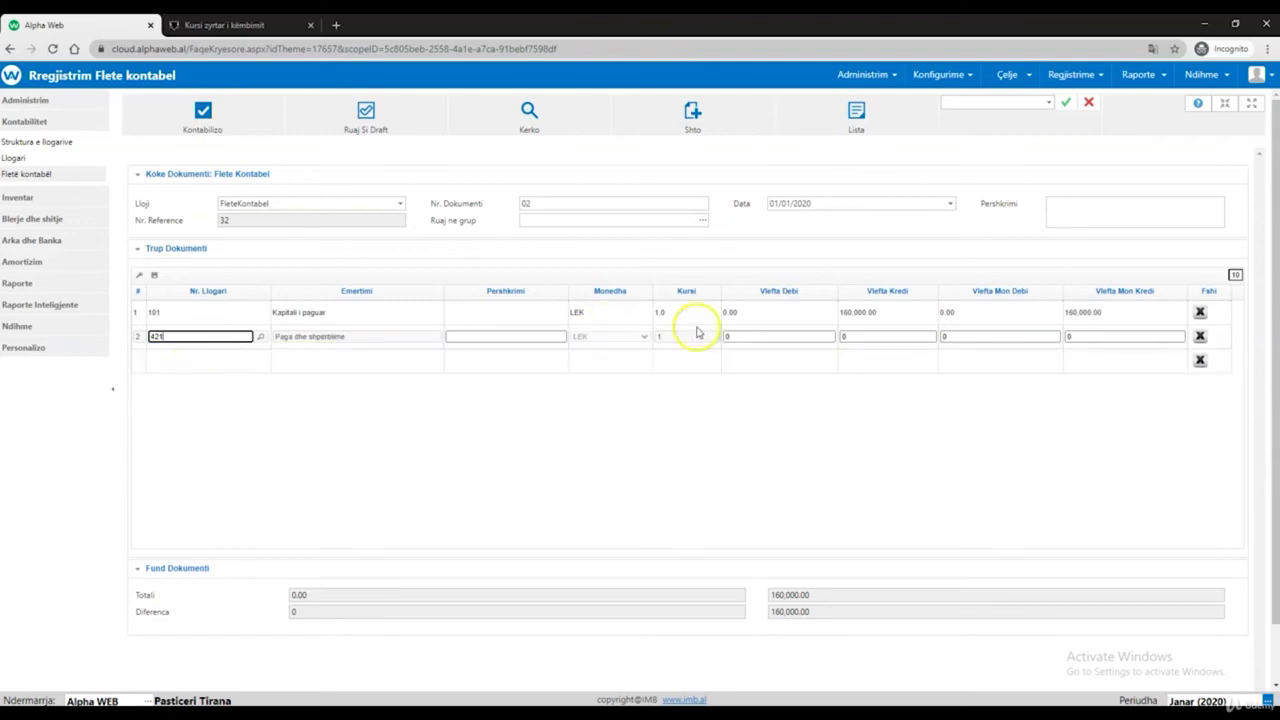
click(851, 336)
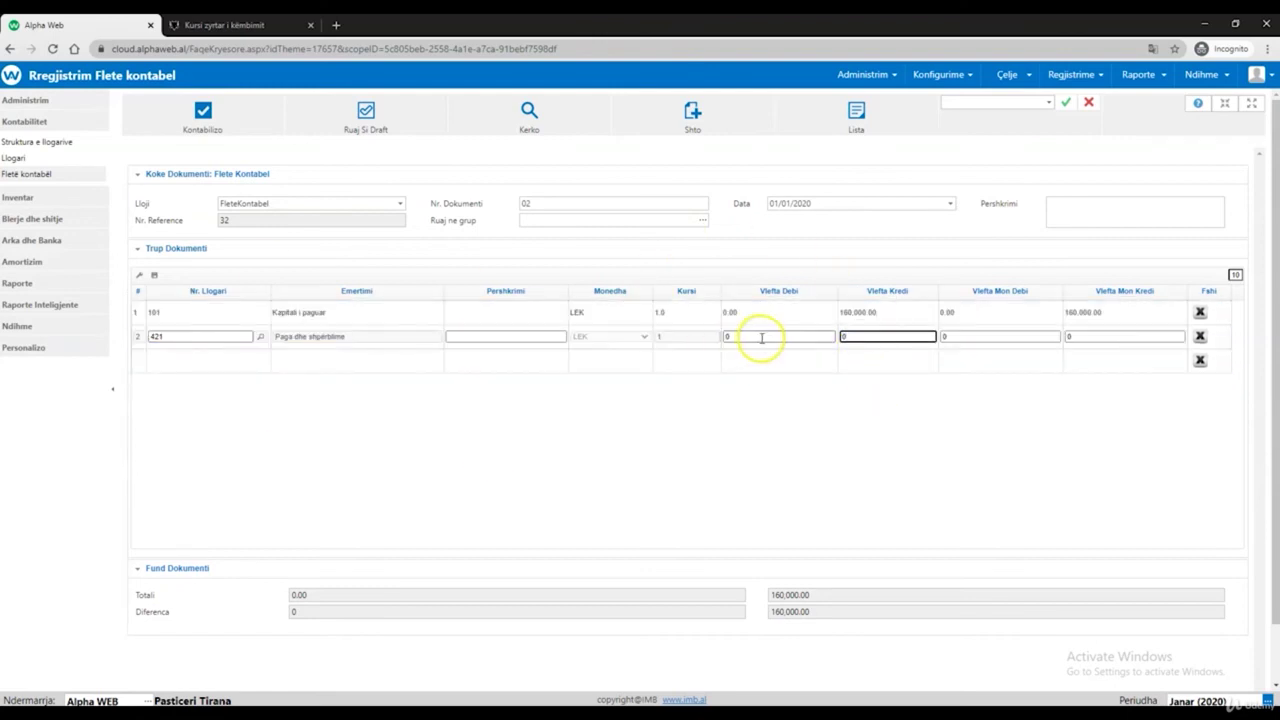
click(1200, 338)
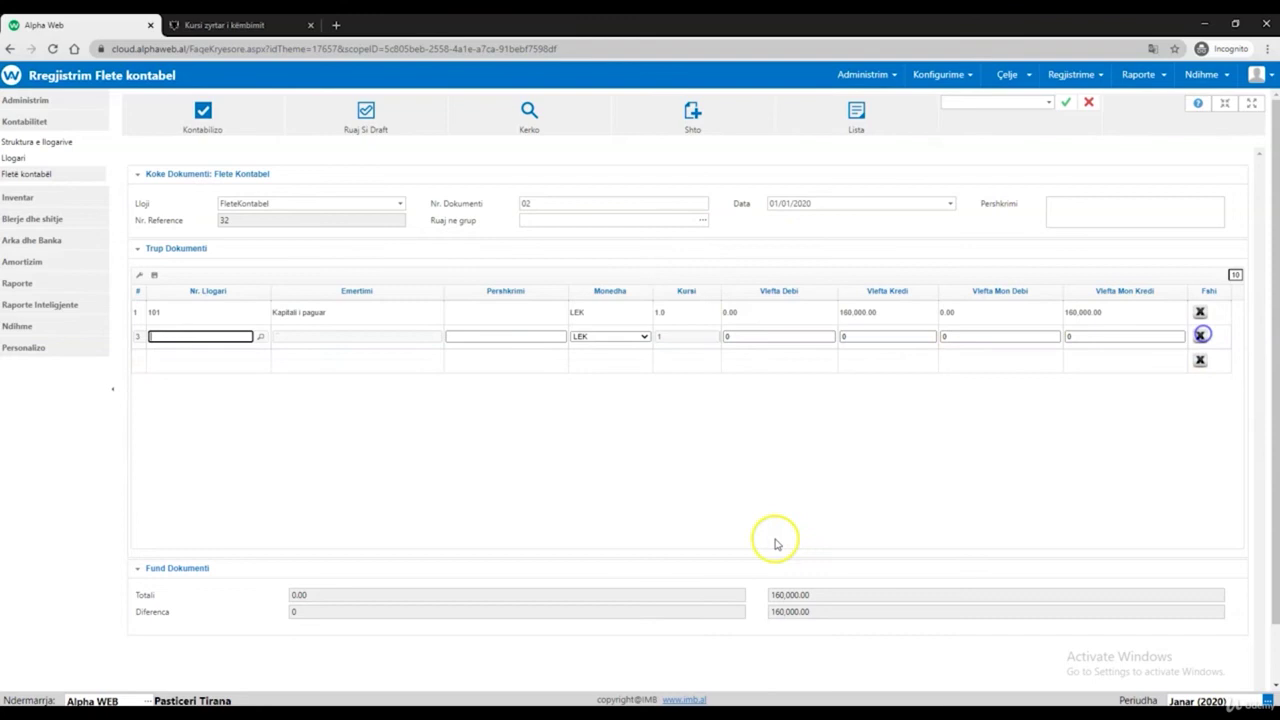
Add the counterpart line for account 890 Bilanci i Çeljes with a debit of 160000, and post the journal entry
click(170, 337)
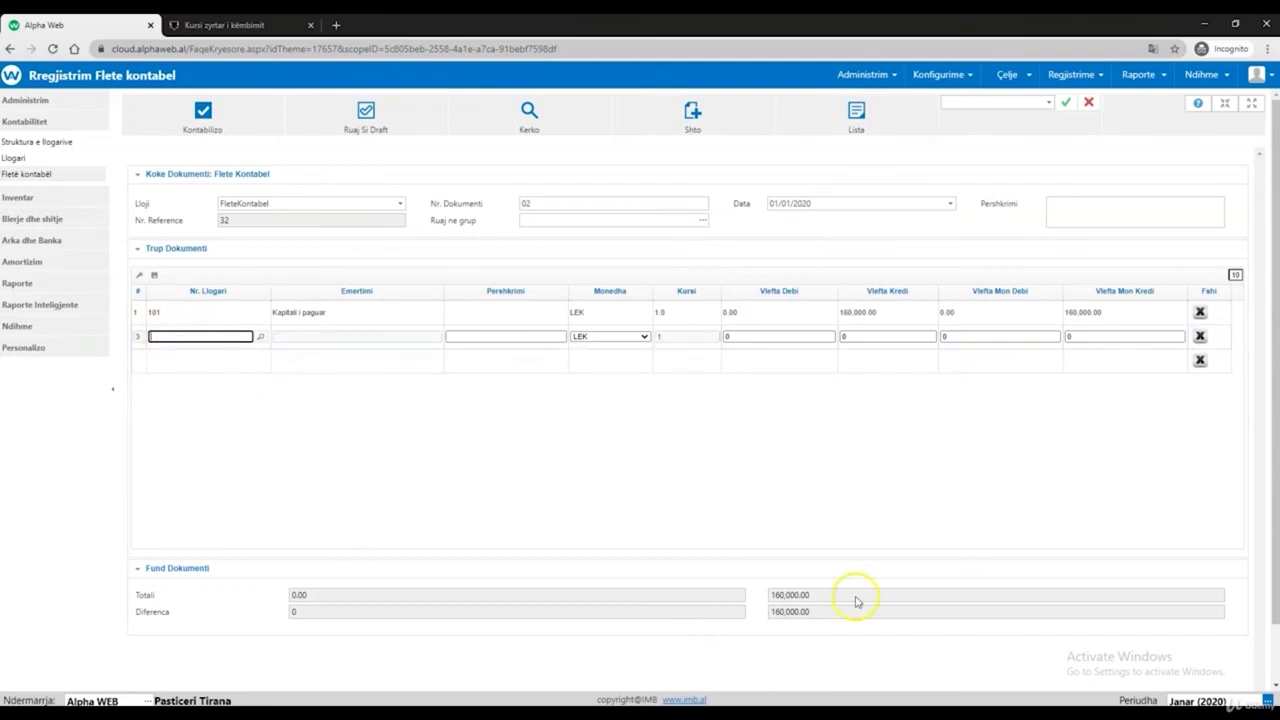
drag(843, 619, 770, 615)
click(158, 337)
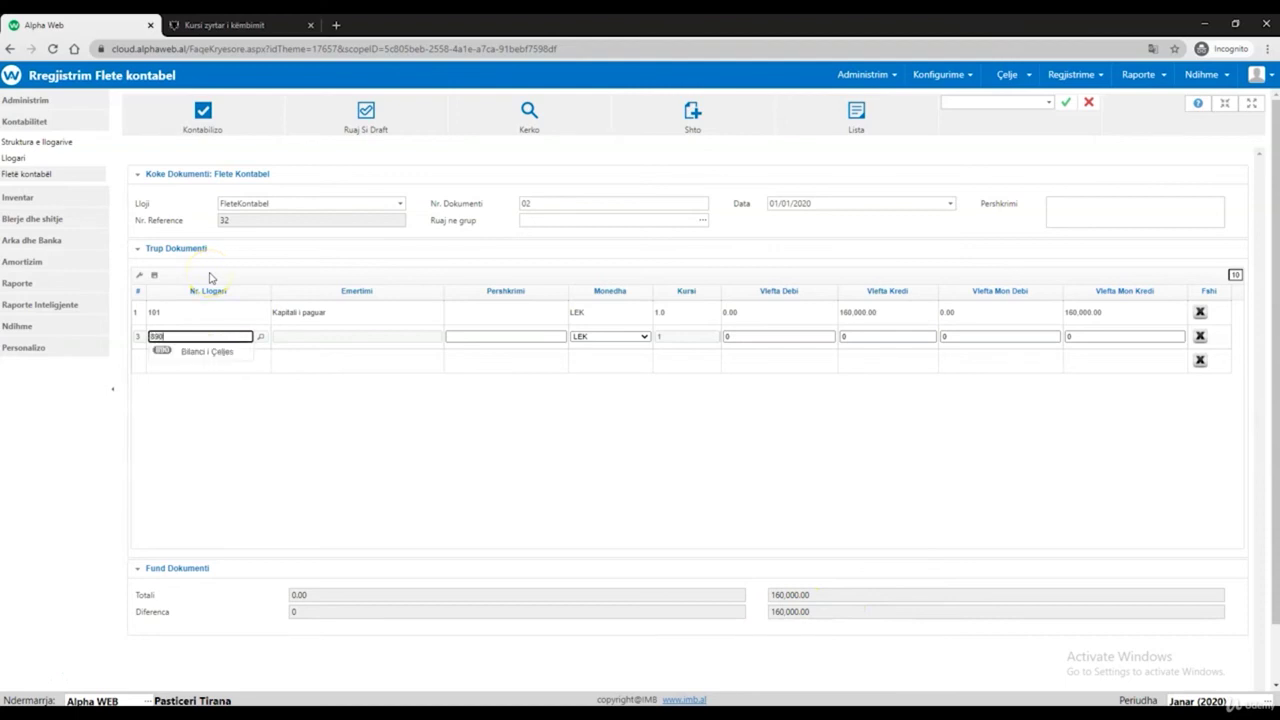
click(198, 351)
click(735, 337)
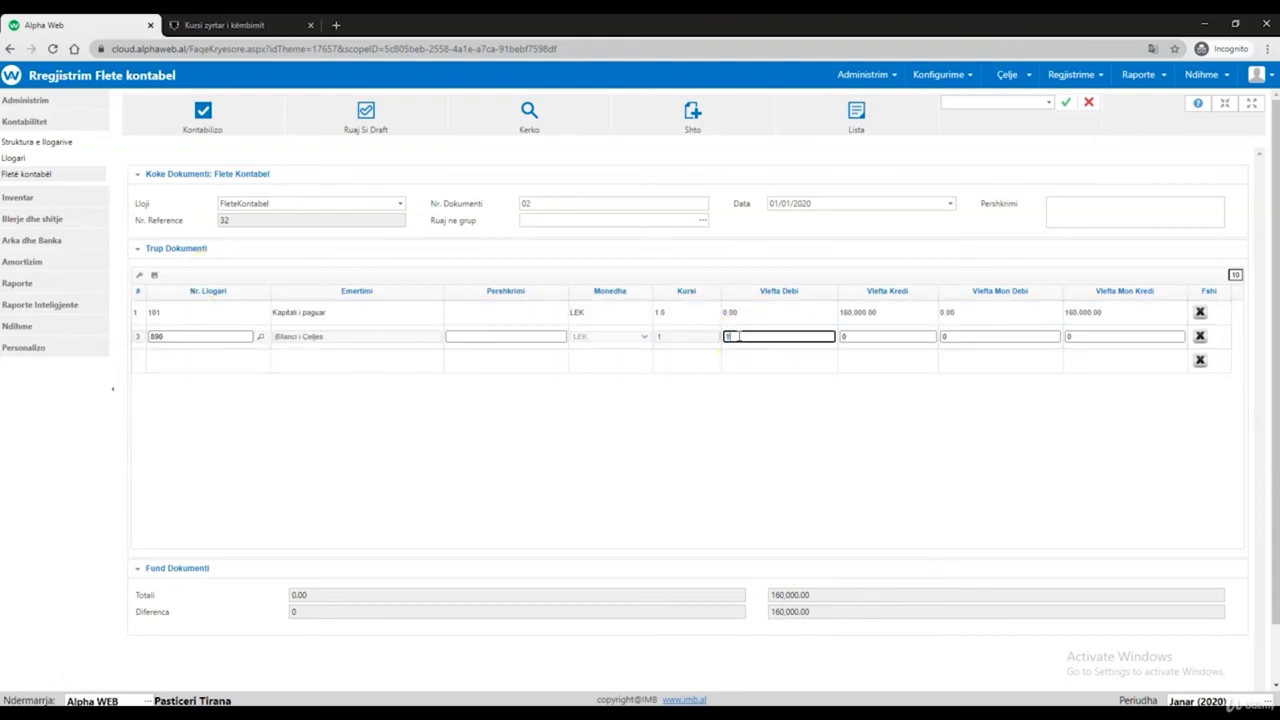
text(160.000)
key(Tab)
key(Tab)
key(Tab)
key(Tab)
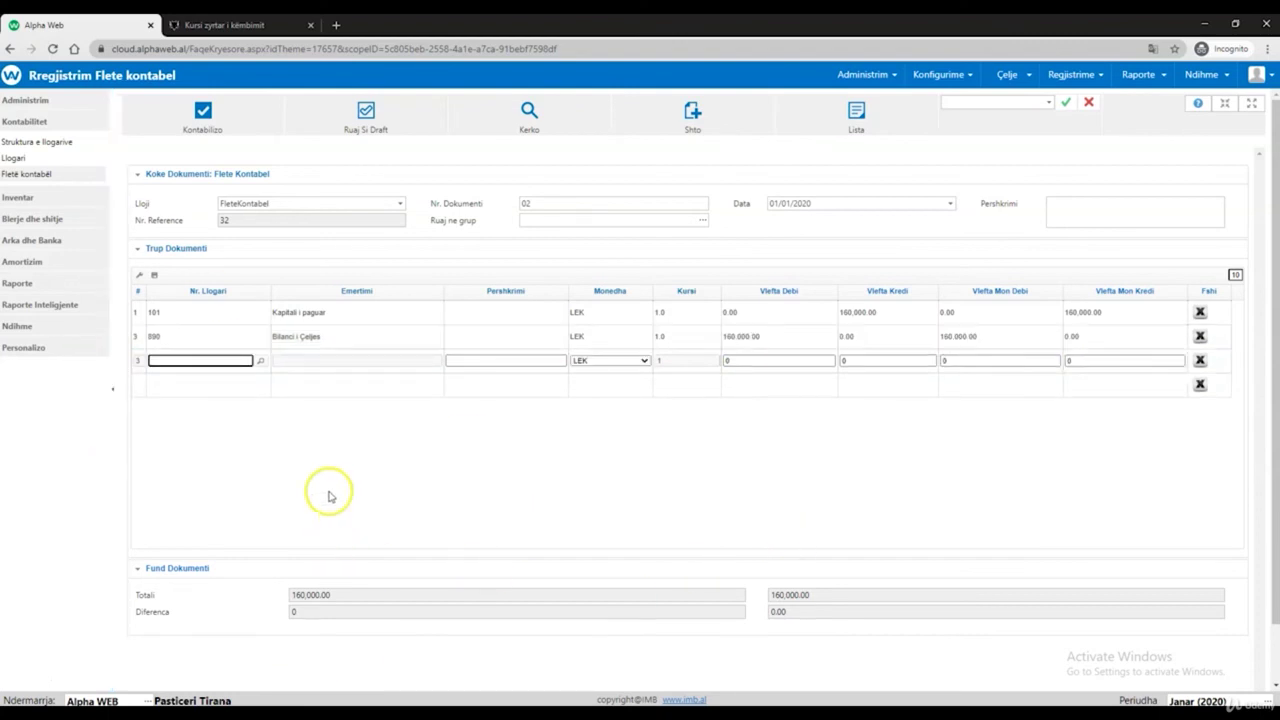
click(197, 128)
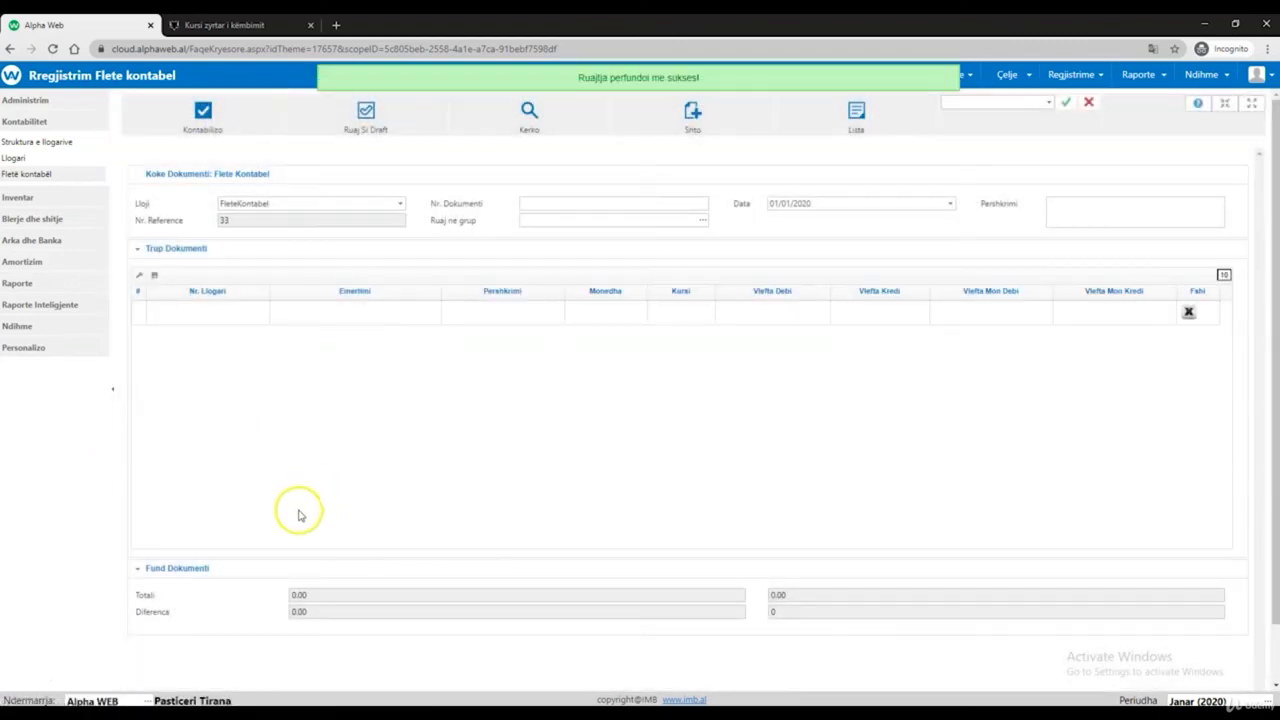
Open the list of journal entries and review the entries generated by the opening balance documents
click(867, 133)
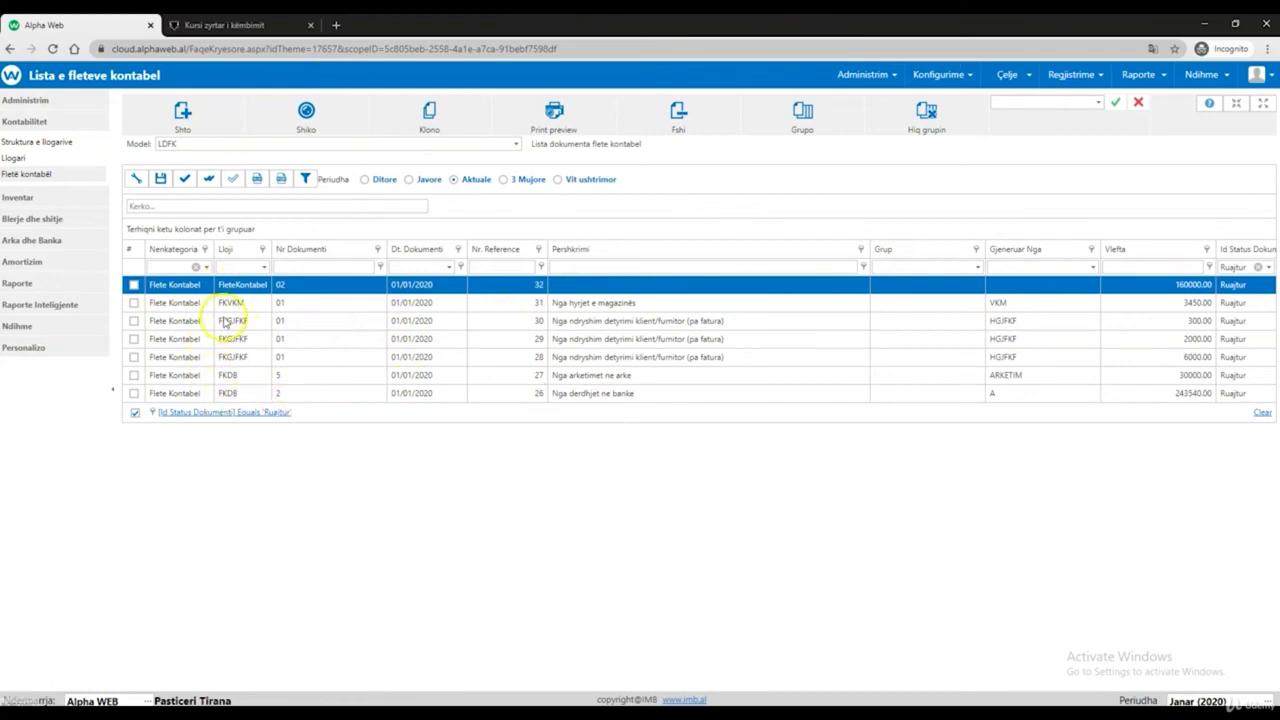
drag(719, 306, 708, 369)
click(683, 487)
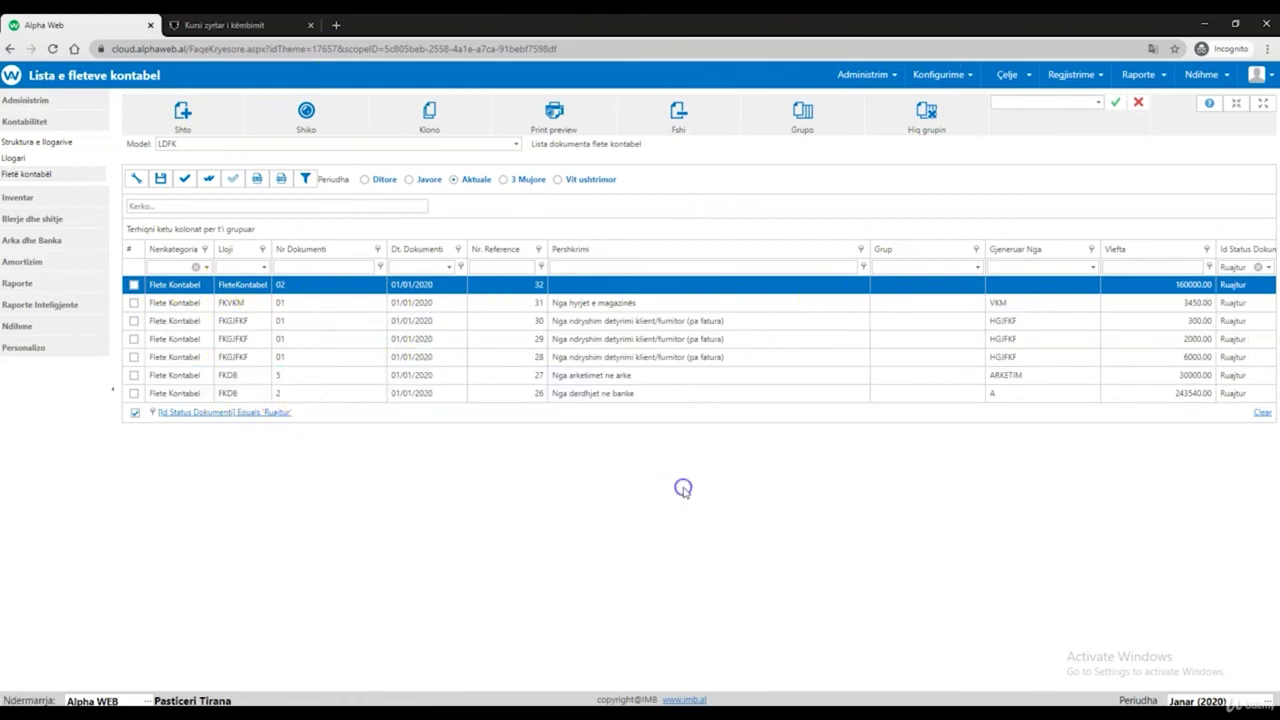
Generate the accounting report Bilanci kontabël for the current period and review its asset lines and totals
click(1140, 76)
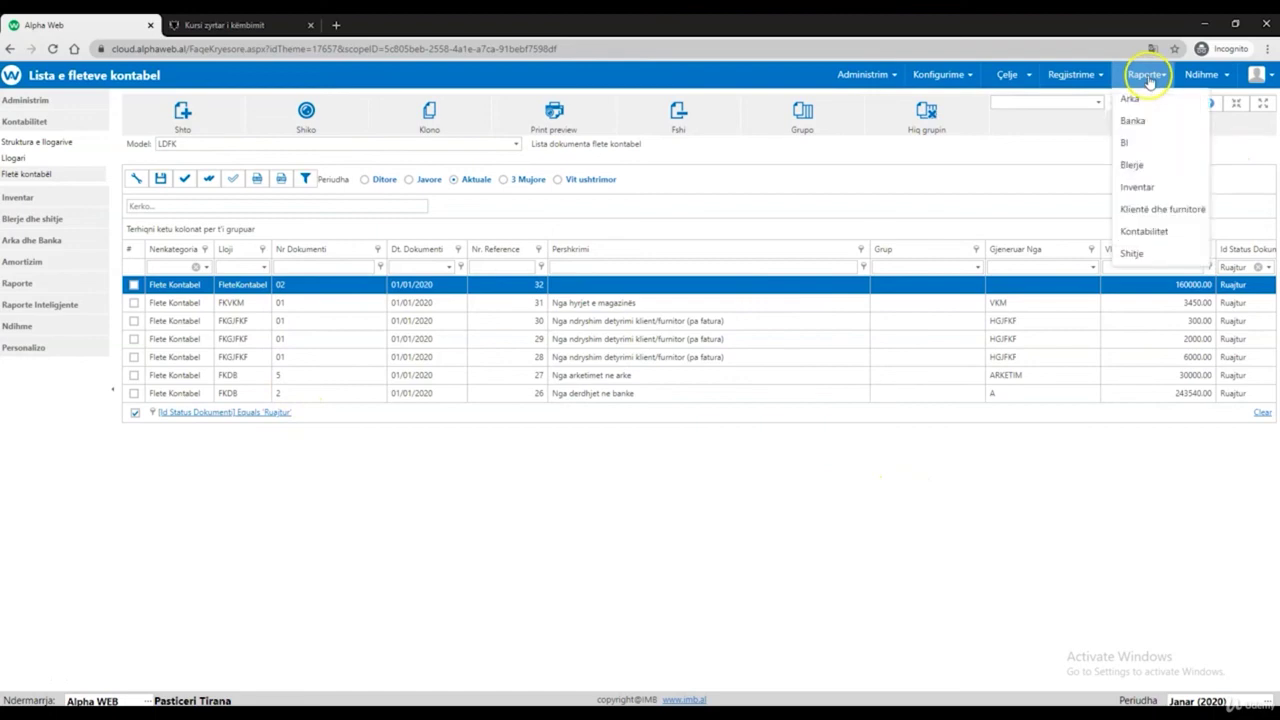
click(1170, 229)
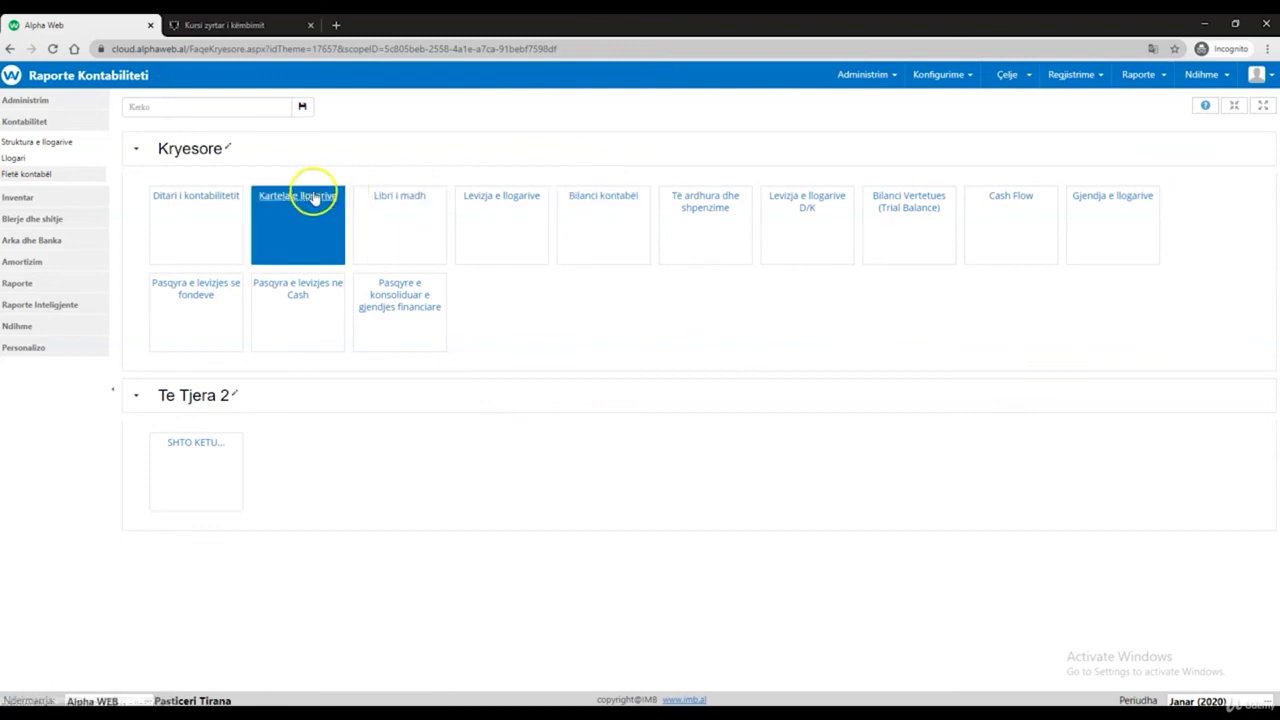
click(605, 200)
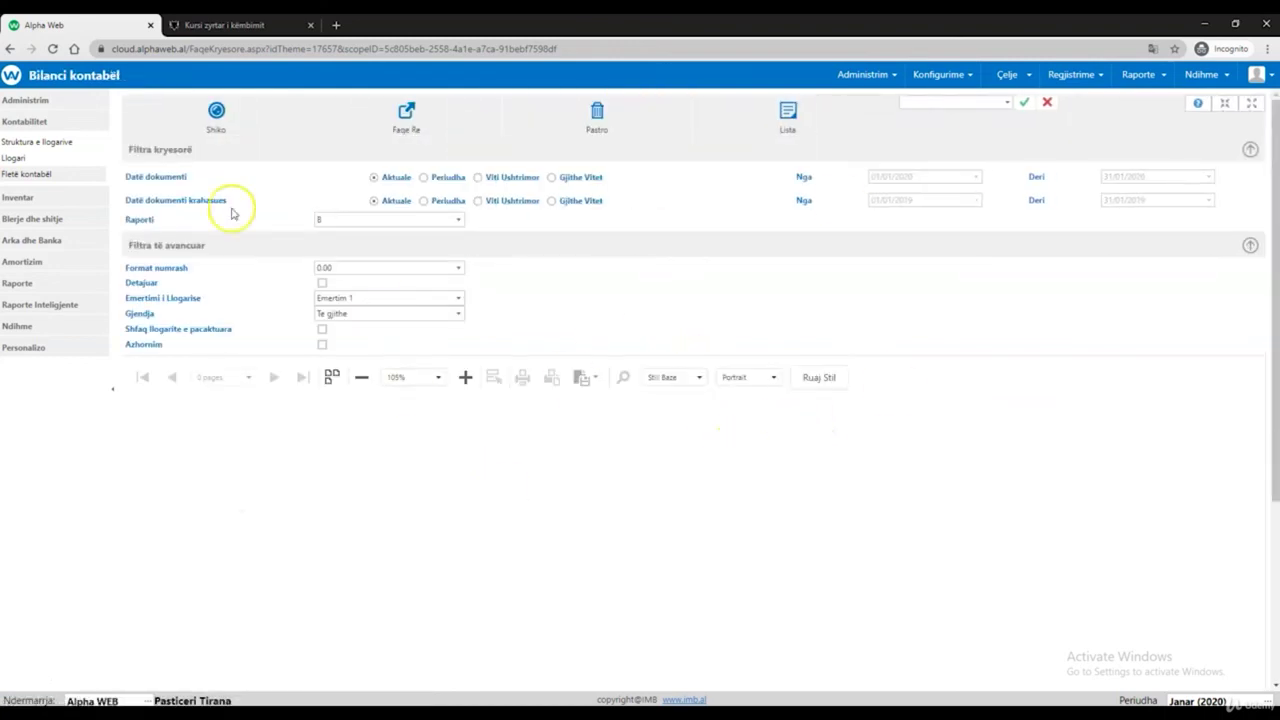
click(216, 112)
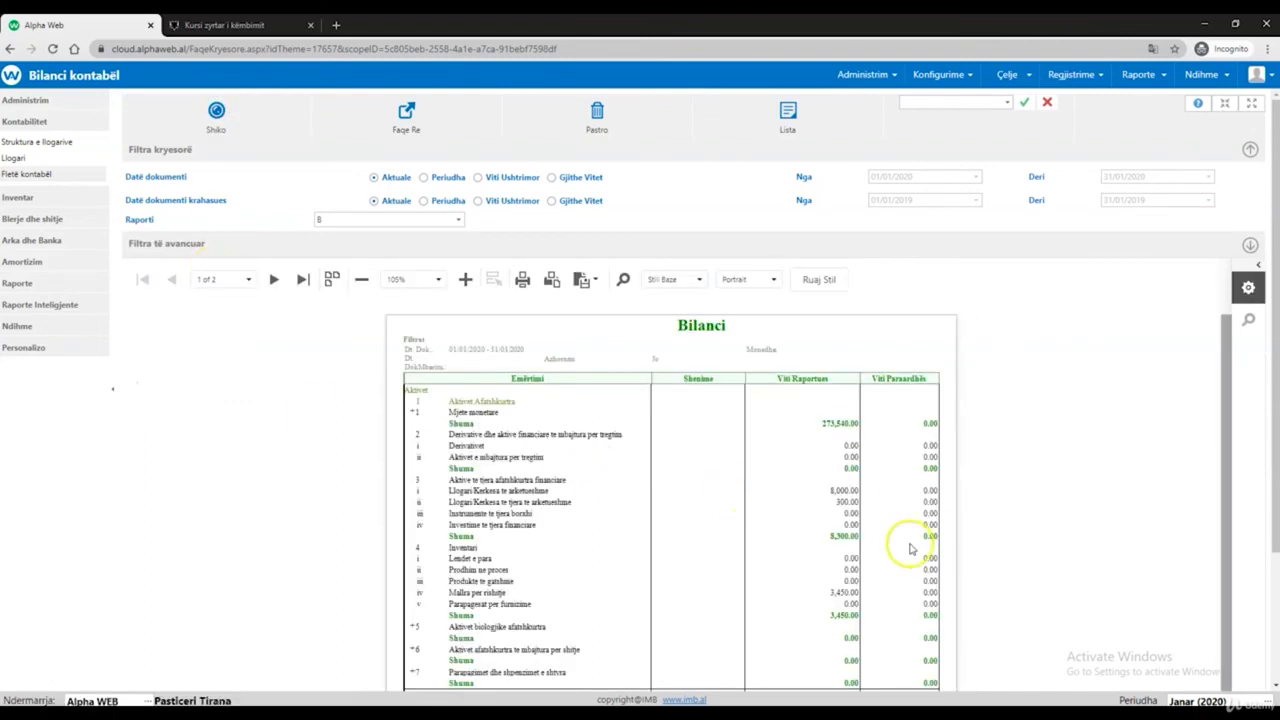
scroll(910, 548, down, 4)
scroll(714, 660, up, 5)
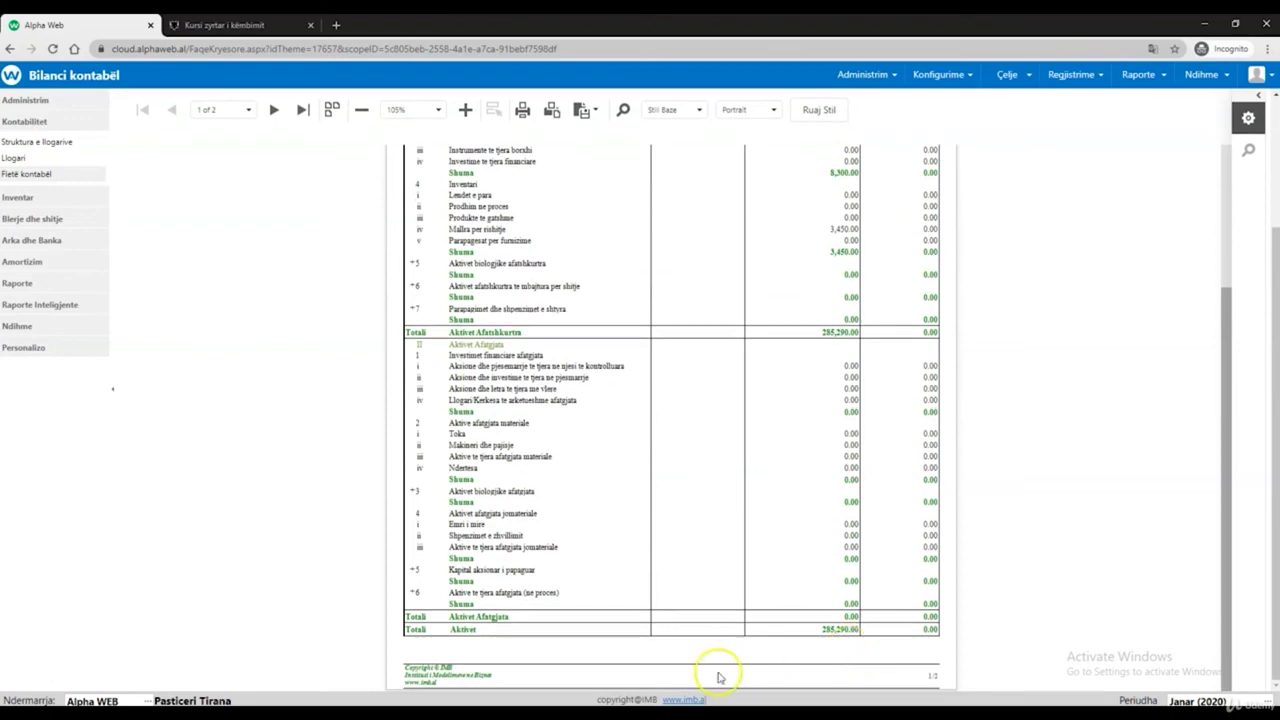
scroll(717, 518, up, 3)
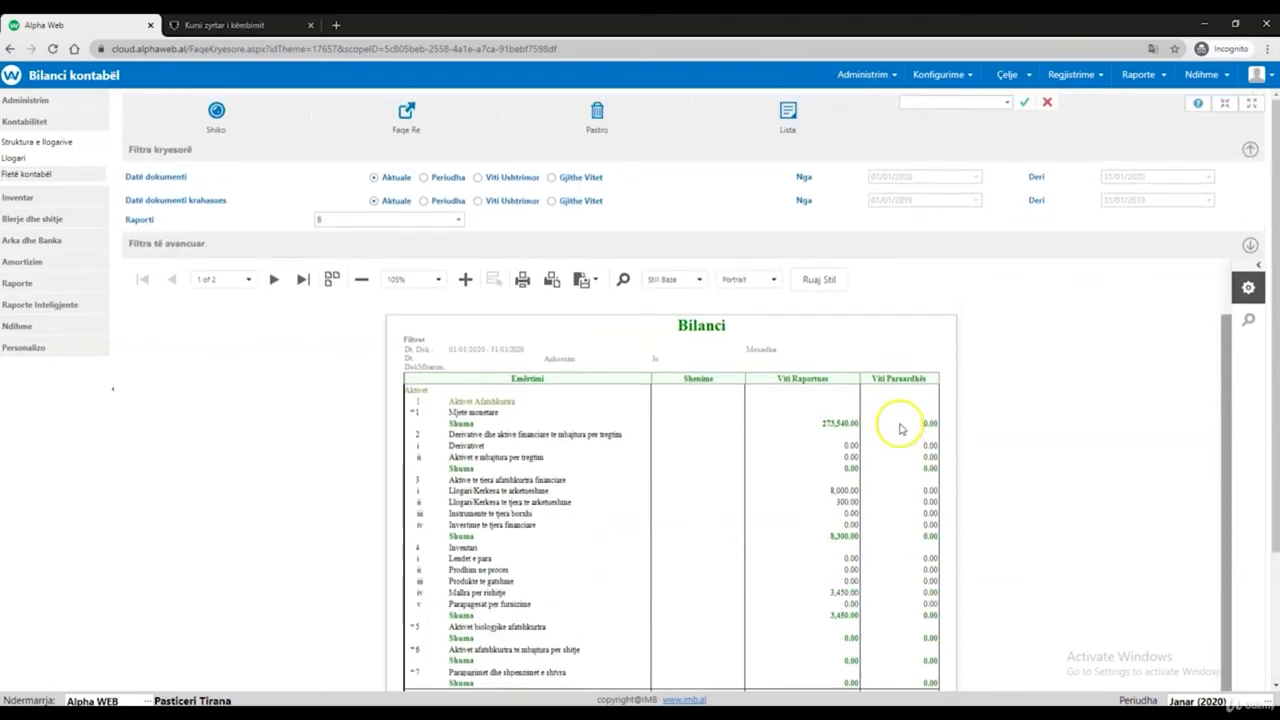
Run the Gjendja e llogarive report up to 31/01/2020 and examine the account 890 balance and the base-currency debit balances
click(786, 115)
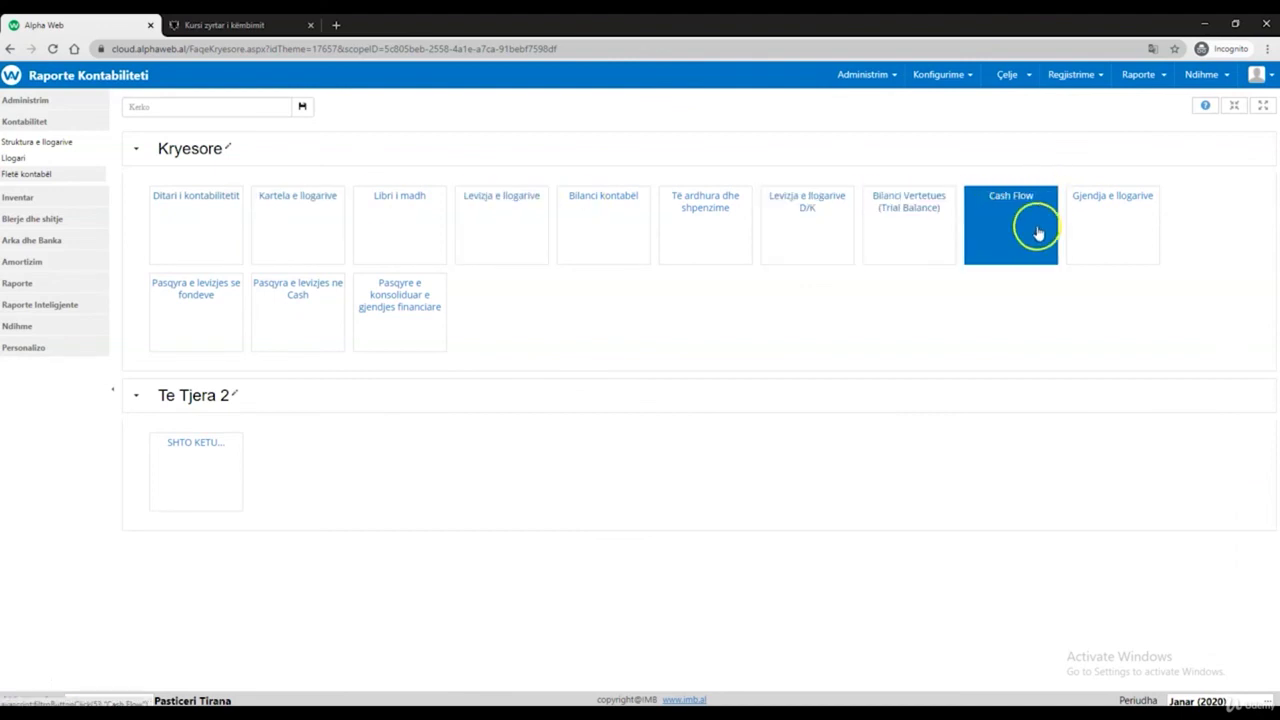
click(1080, 200)
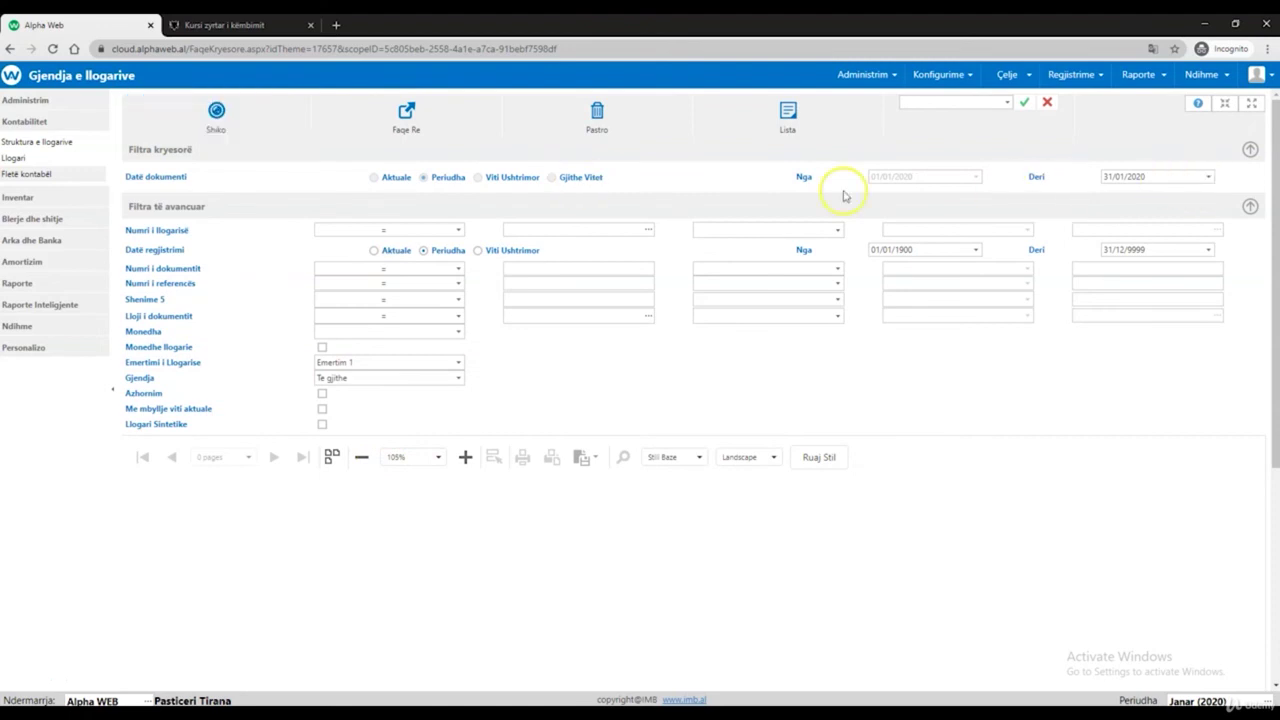
click(181, 115)
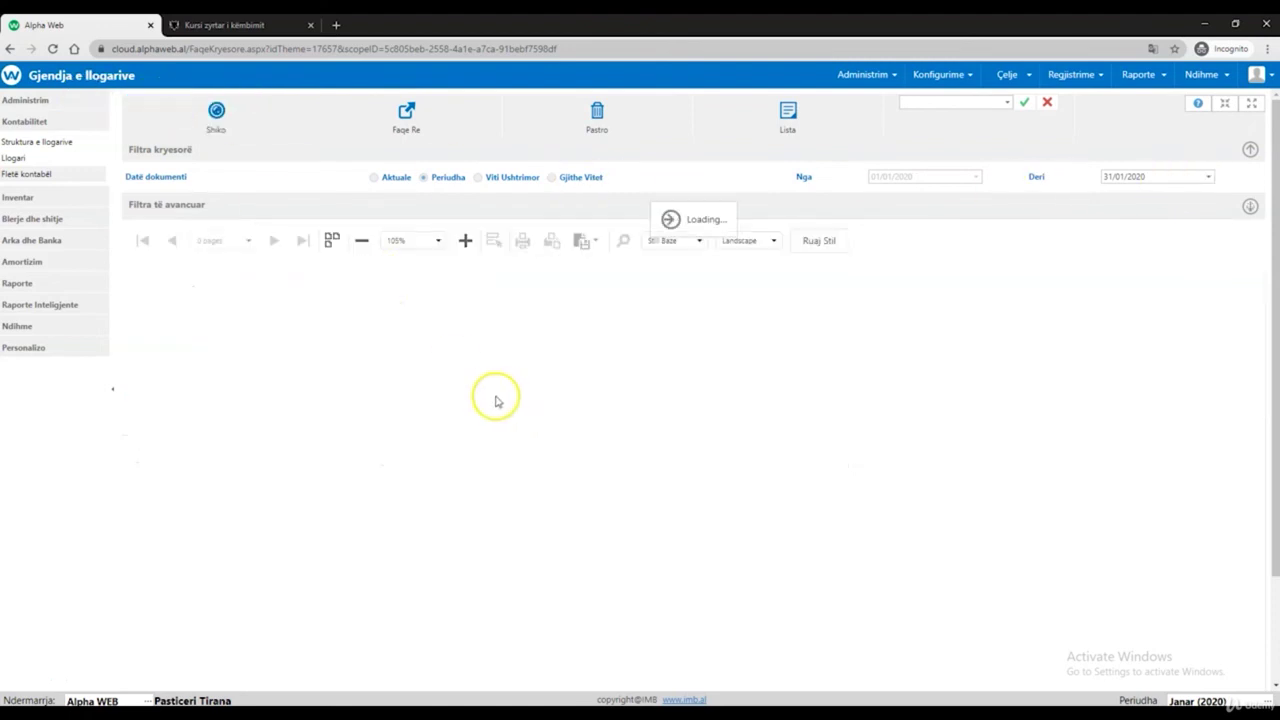
scroll(1189, 466, down, 1)
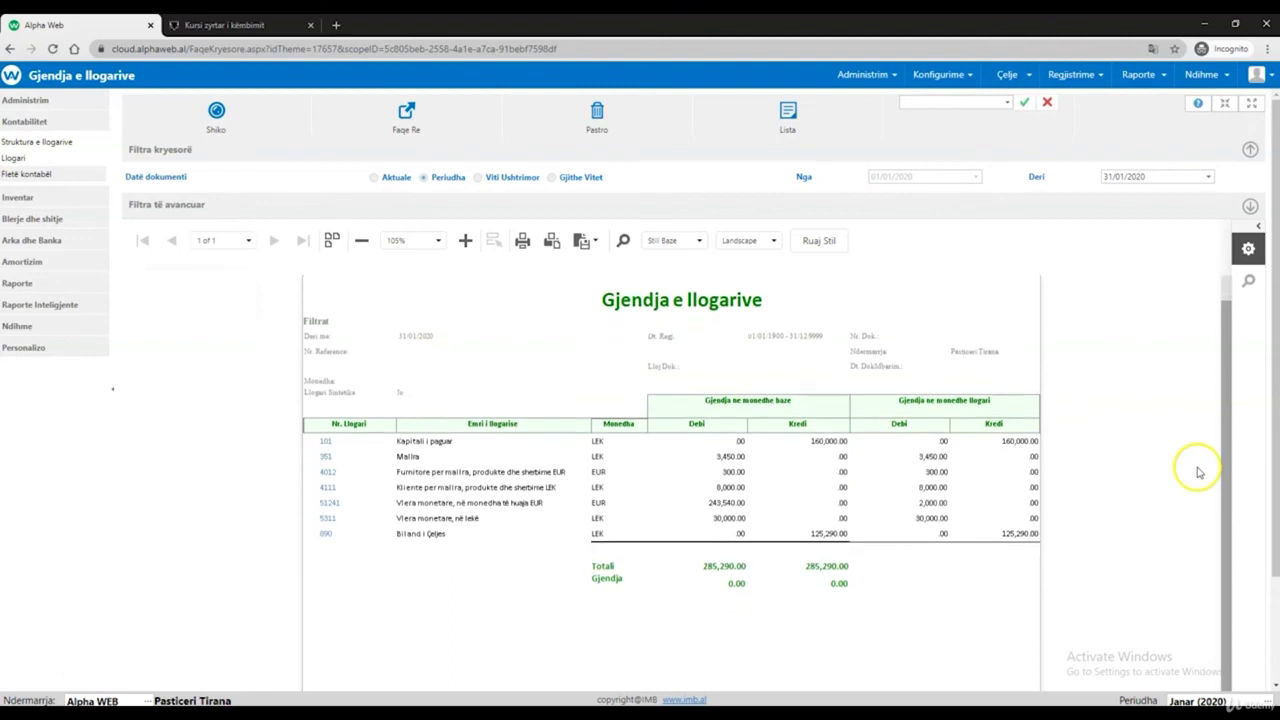
drag(548, 535, 1014, 531)
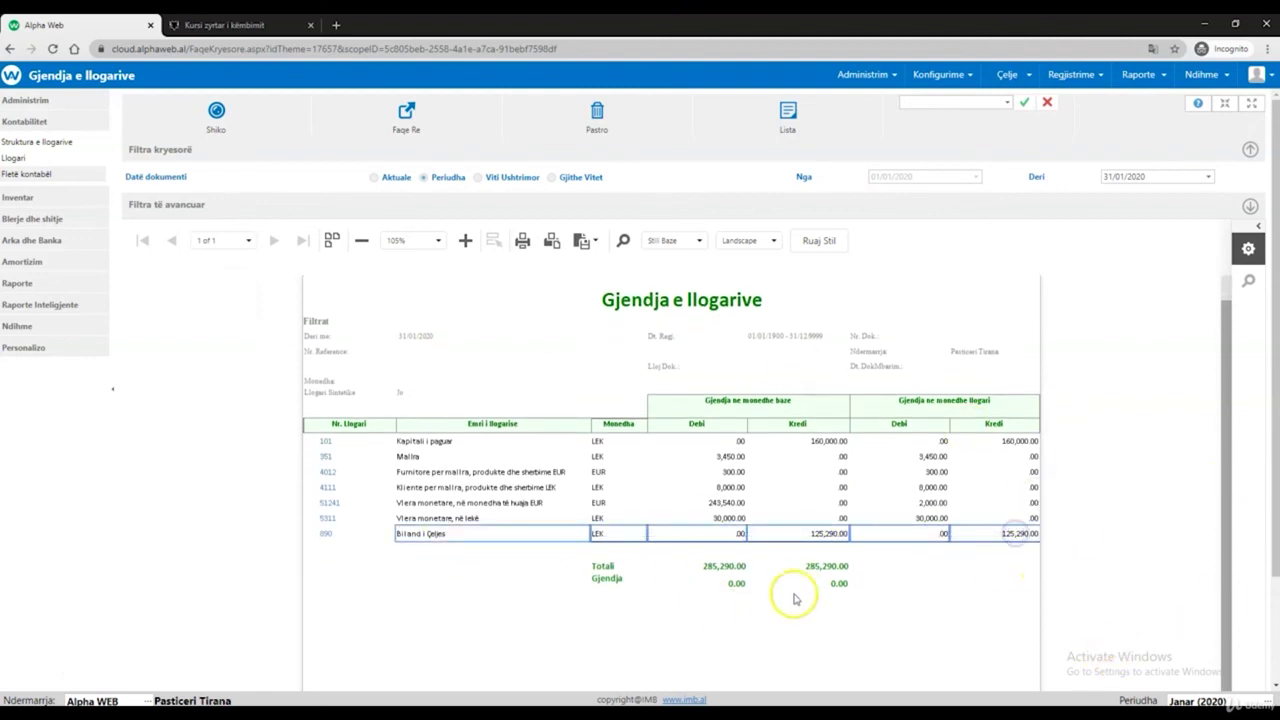
click(806, 535)
drag(728, 443, 732, 497)
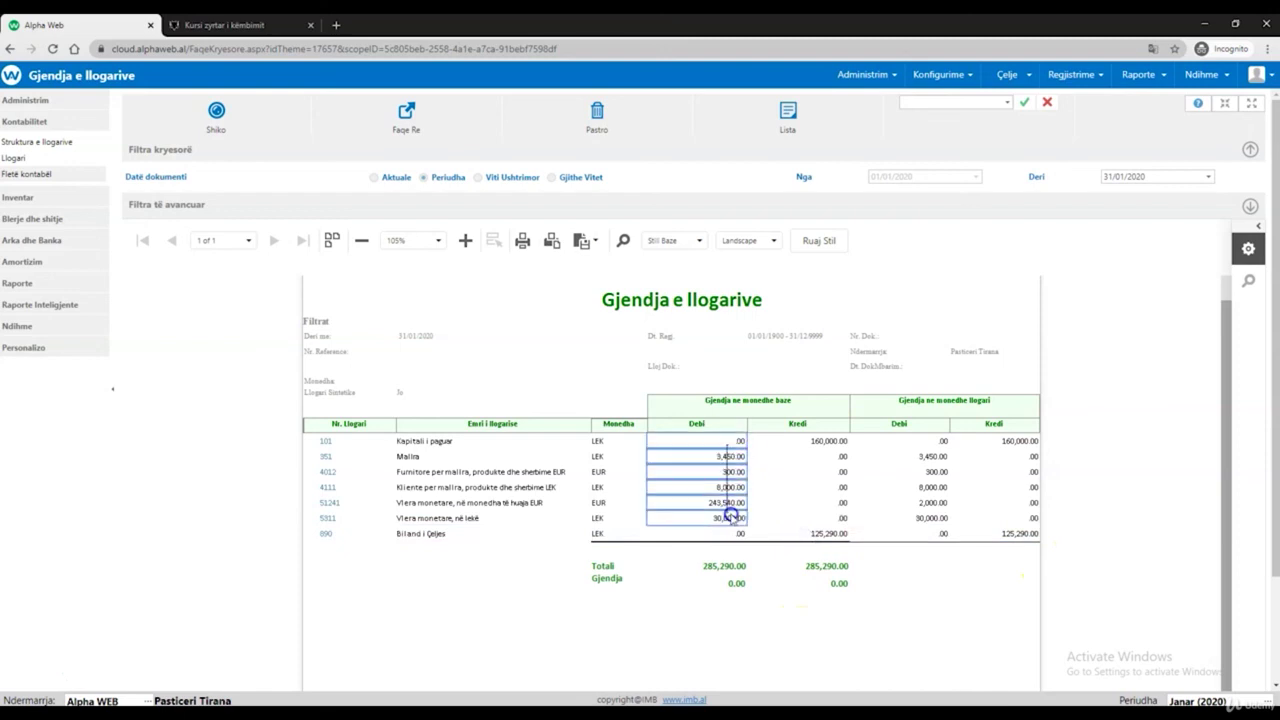
click(792, 520)
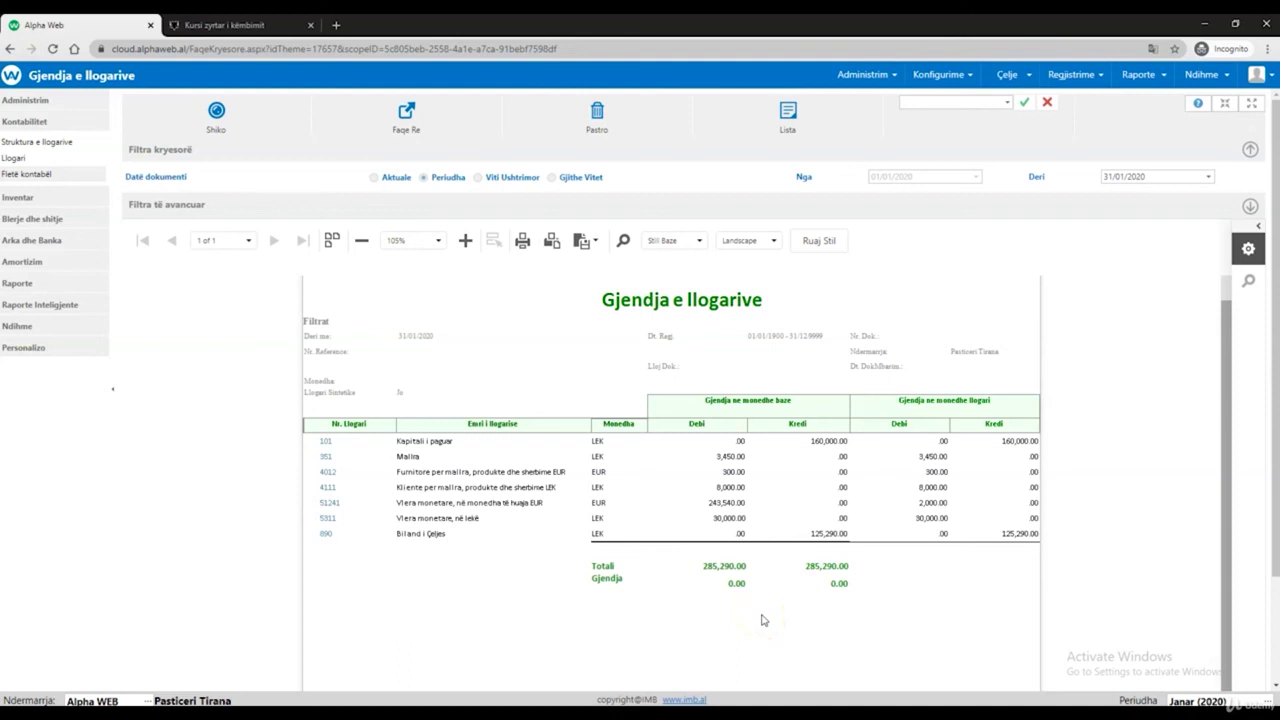
Open the ledger card of account 890 Bilanci i Çeljes from the report, review its movements, and close it
click(326, 533)
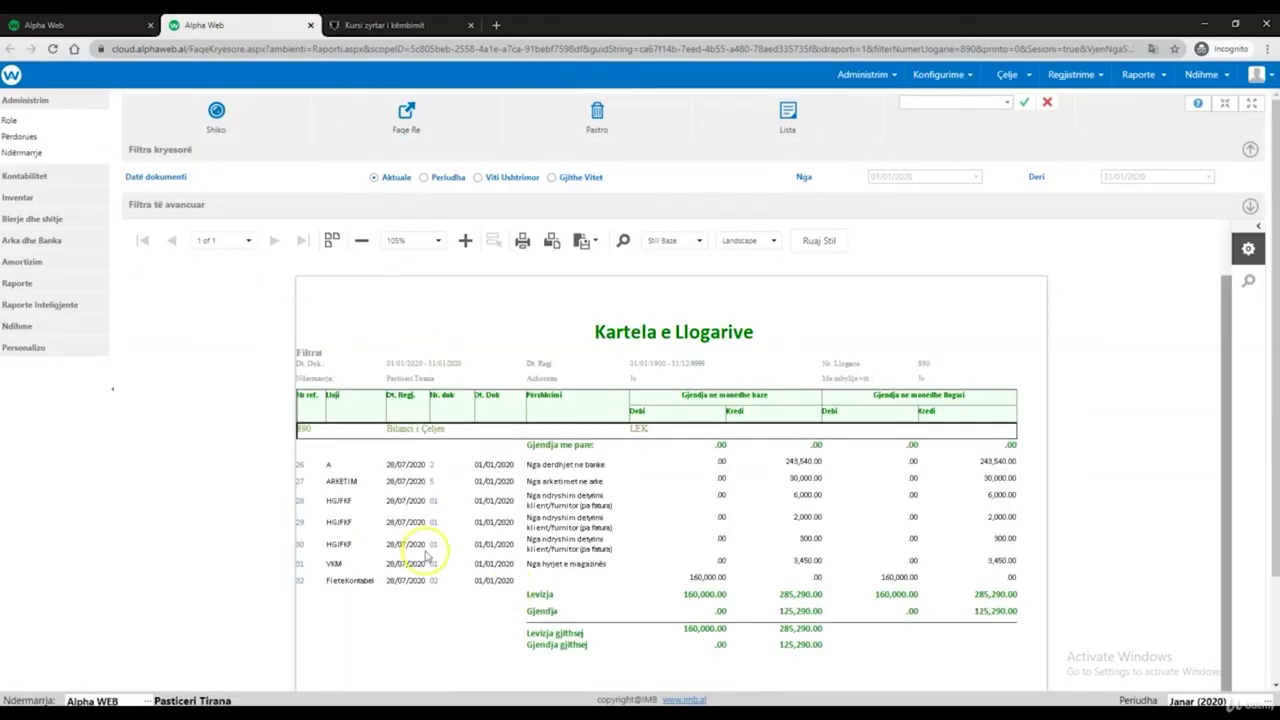
scroll(434, 594, down, 1)
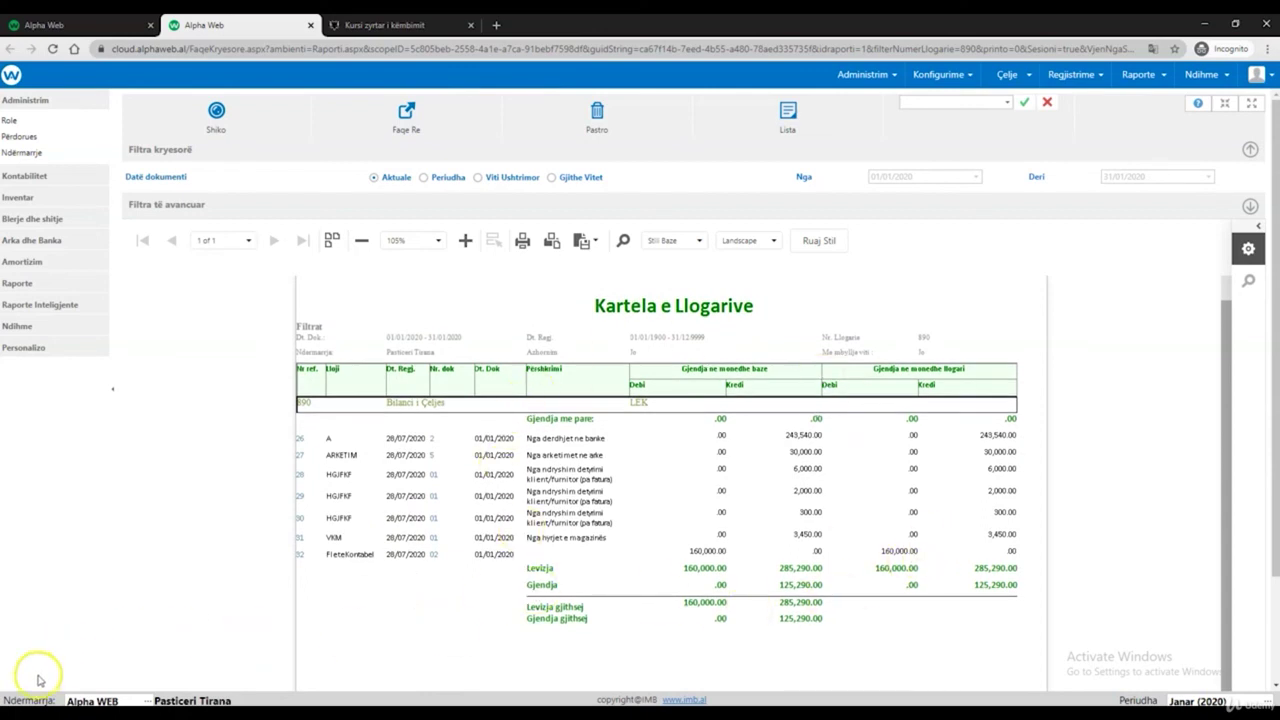
key(ctrl+w)
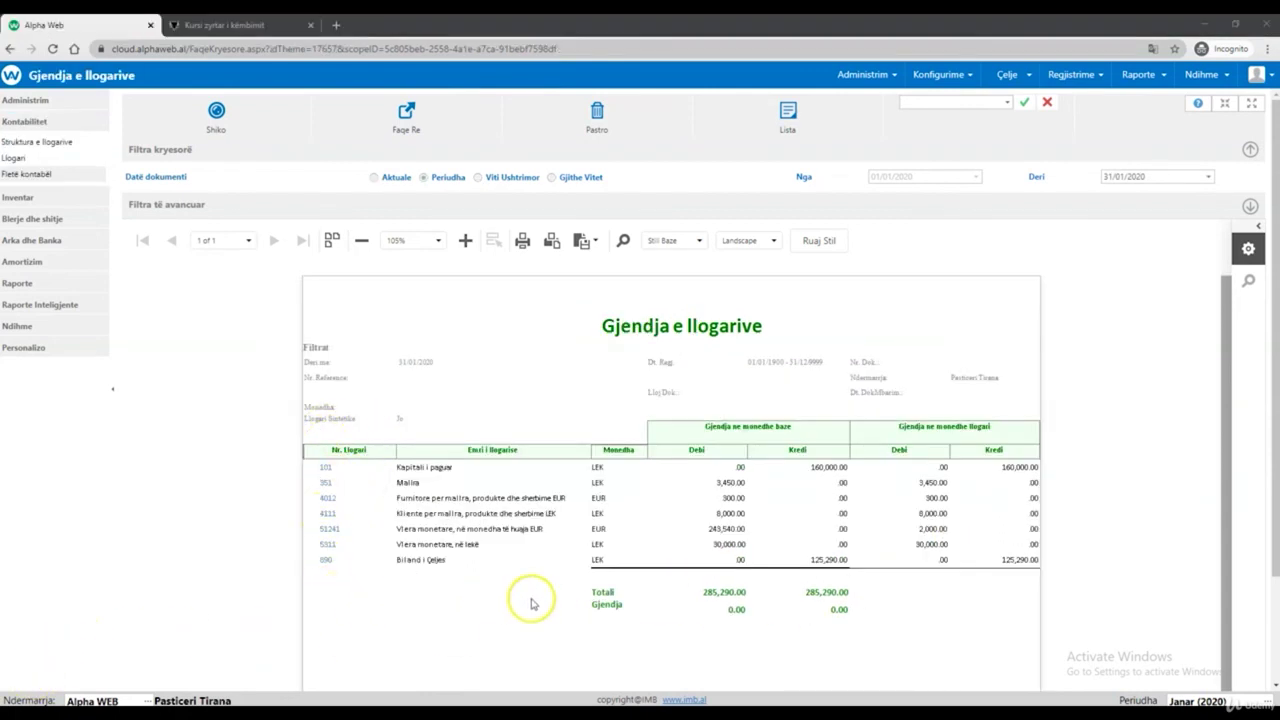